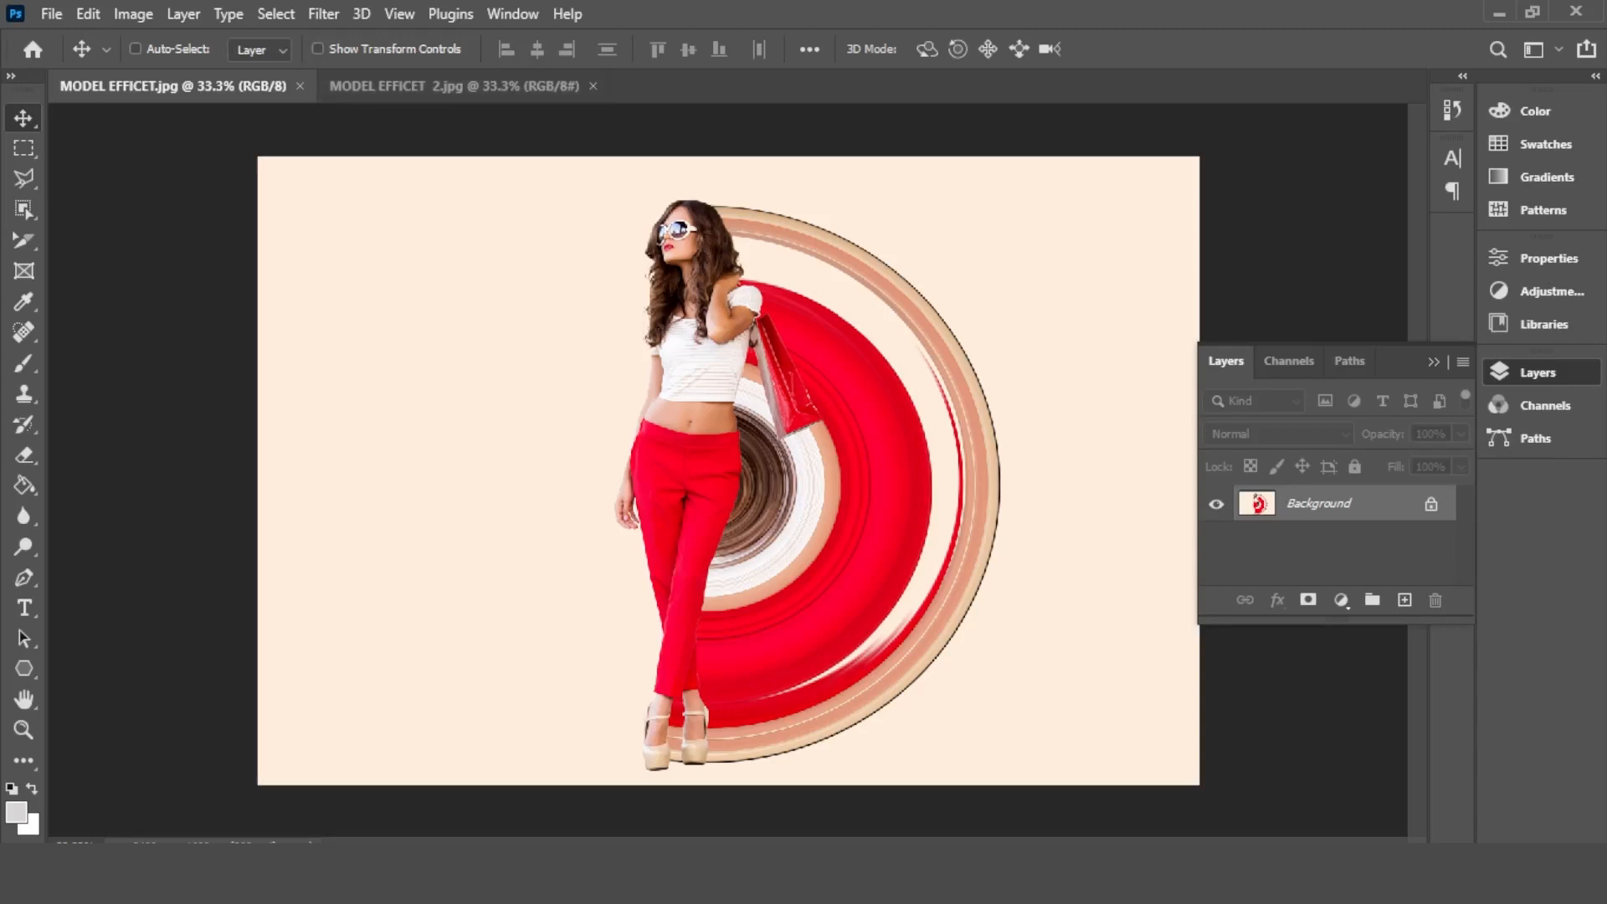
# Compare the two finished example images, MODEL EFFICET.jpg and MODEL EFFICET 2.jpg, and close both.
pyautogui.click(454, 86)
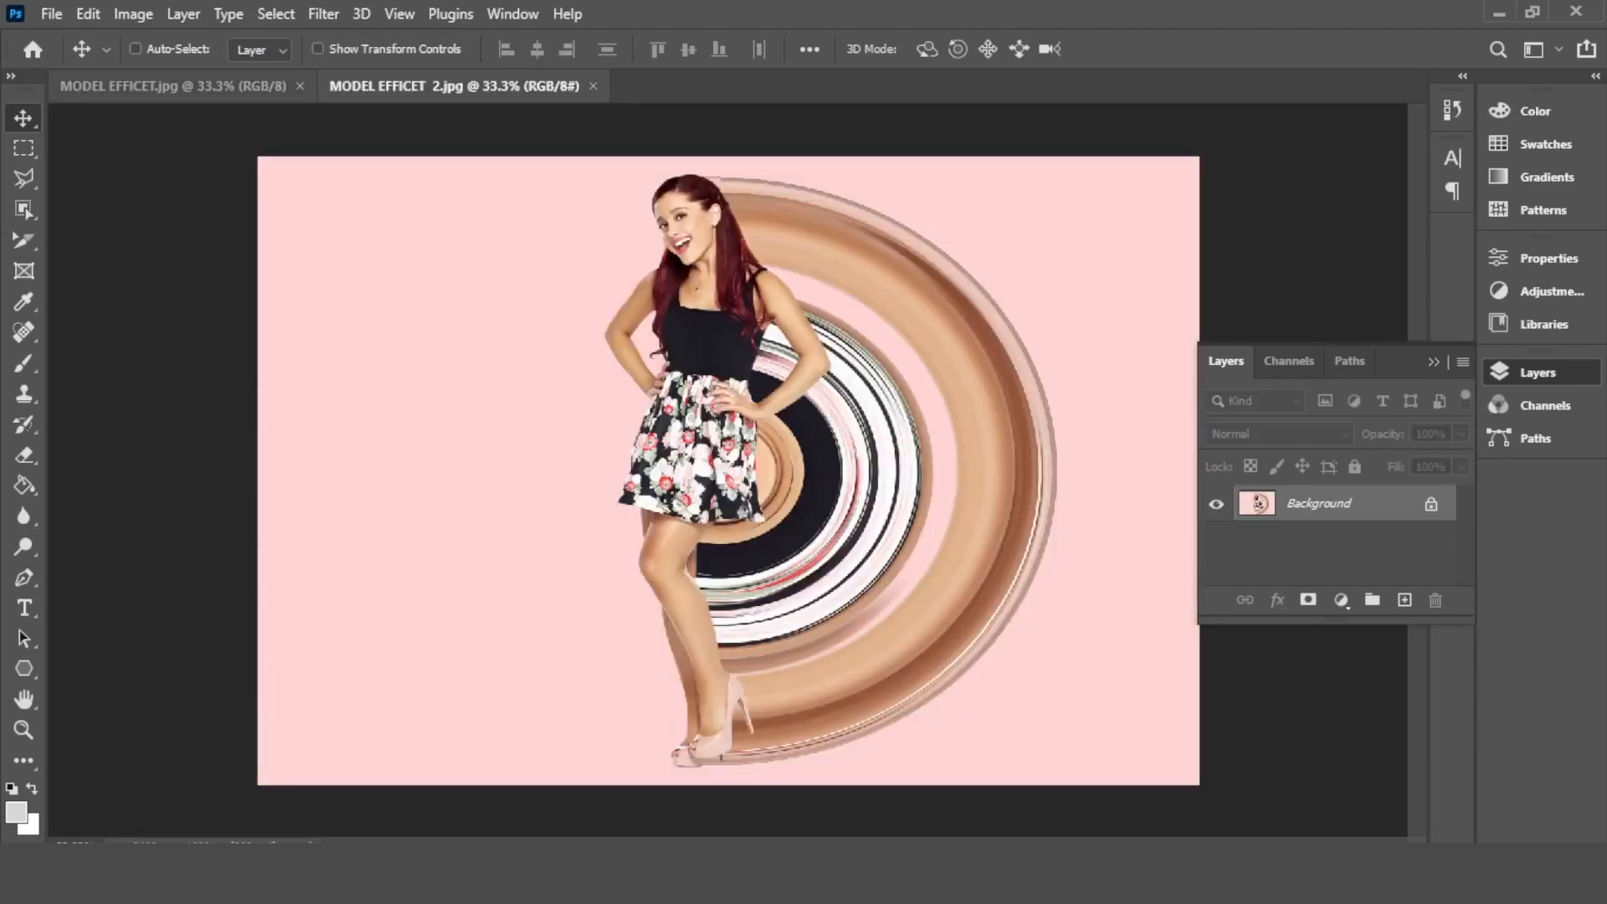
pyautogui.click(174, 86)
pyautogui.click(455, 87)
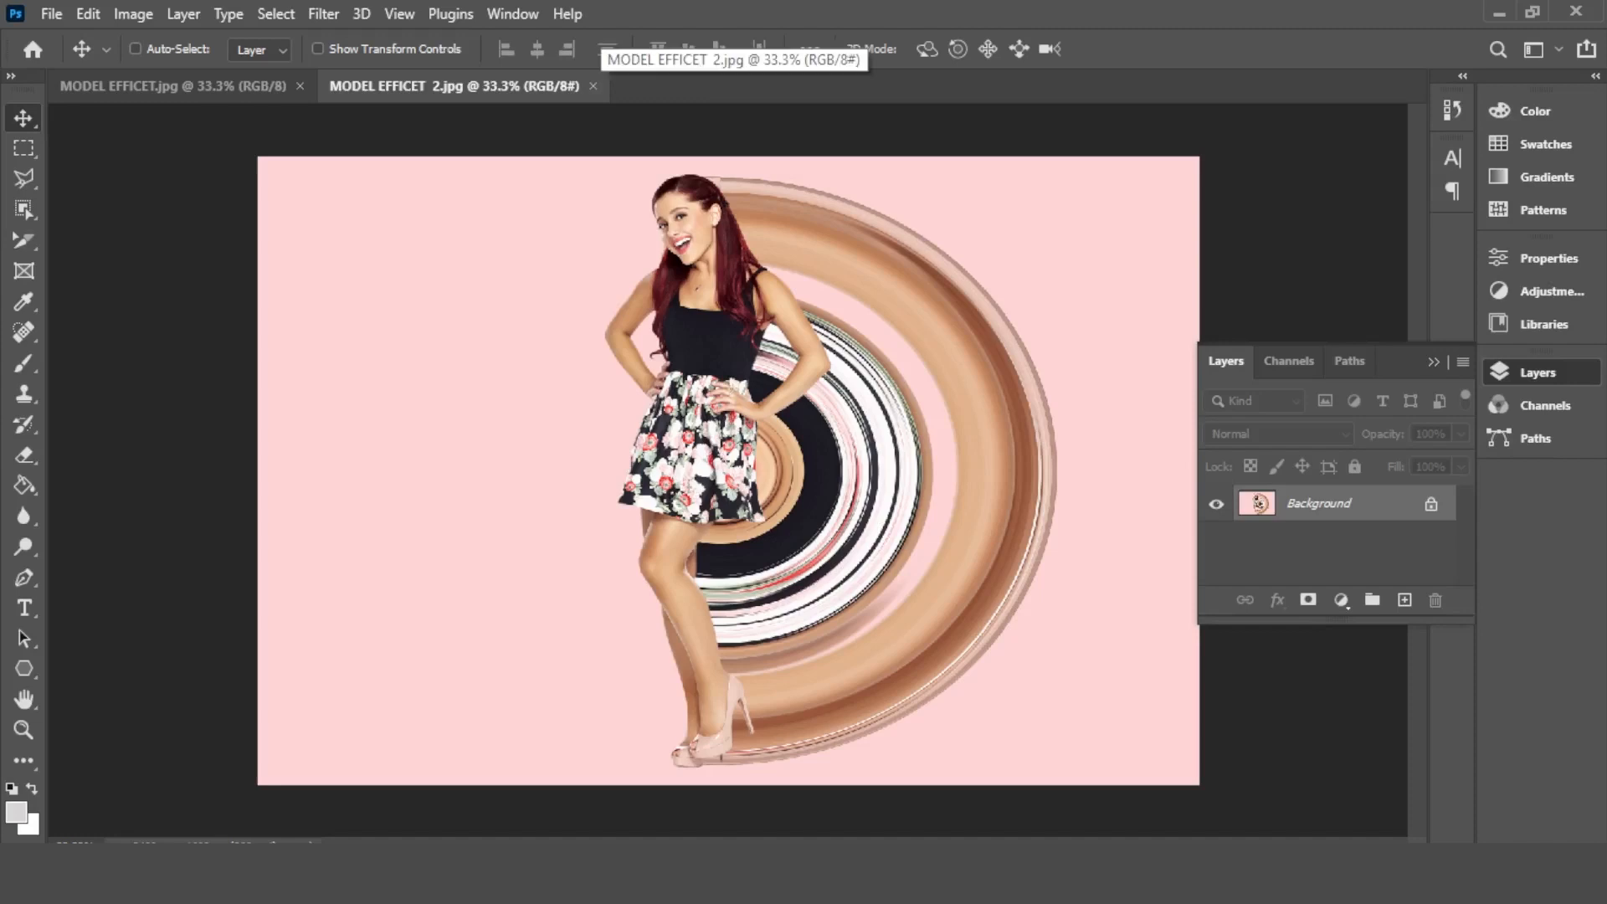
pyautogui.click(593, 87)
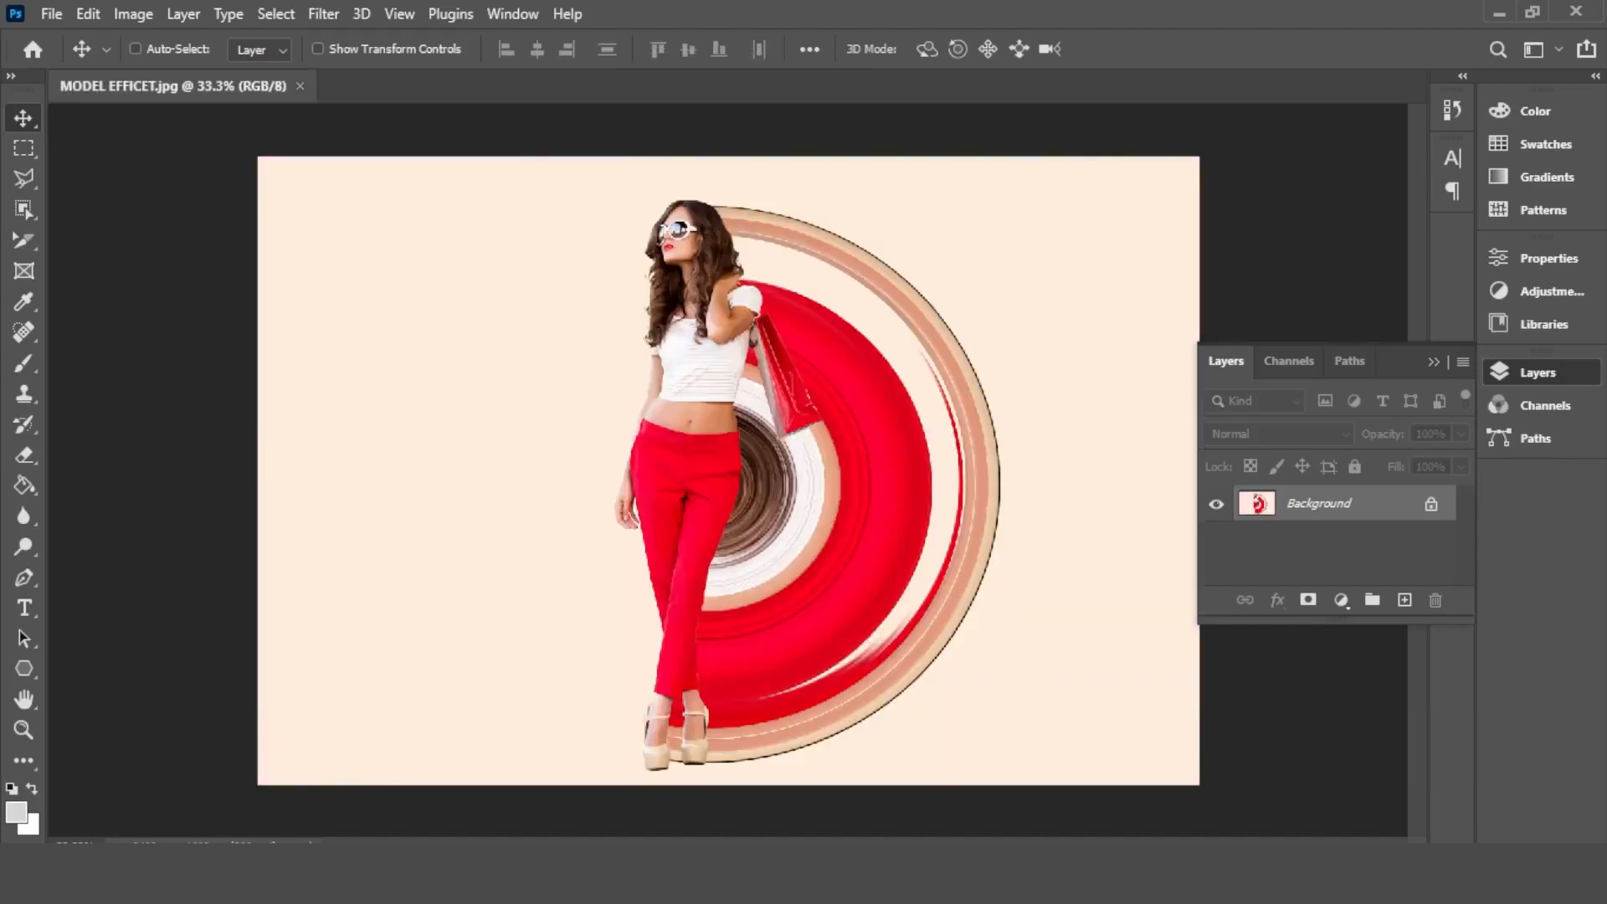
pyautogui.click(300, 86)
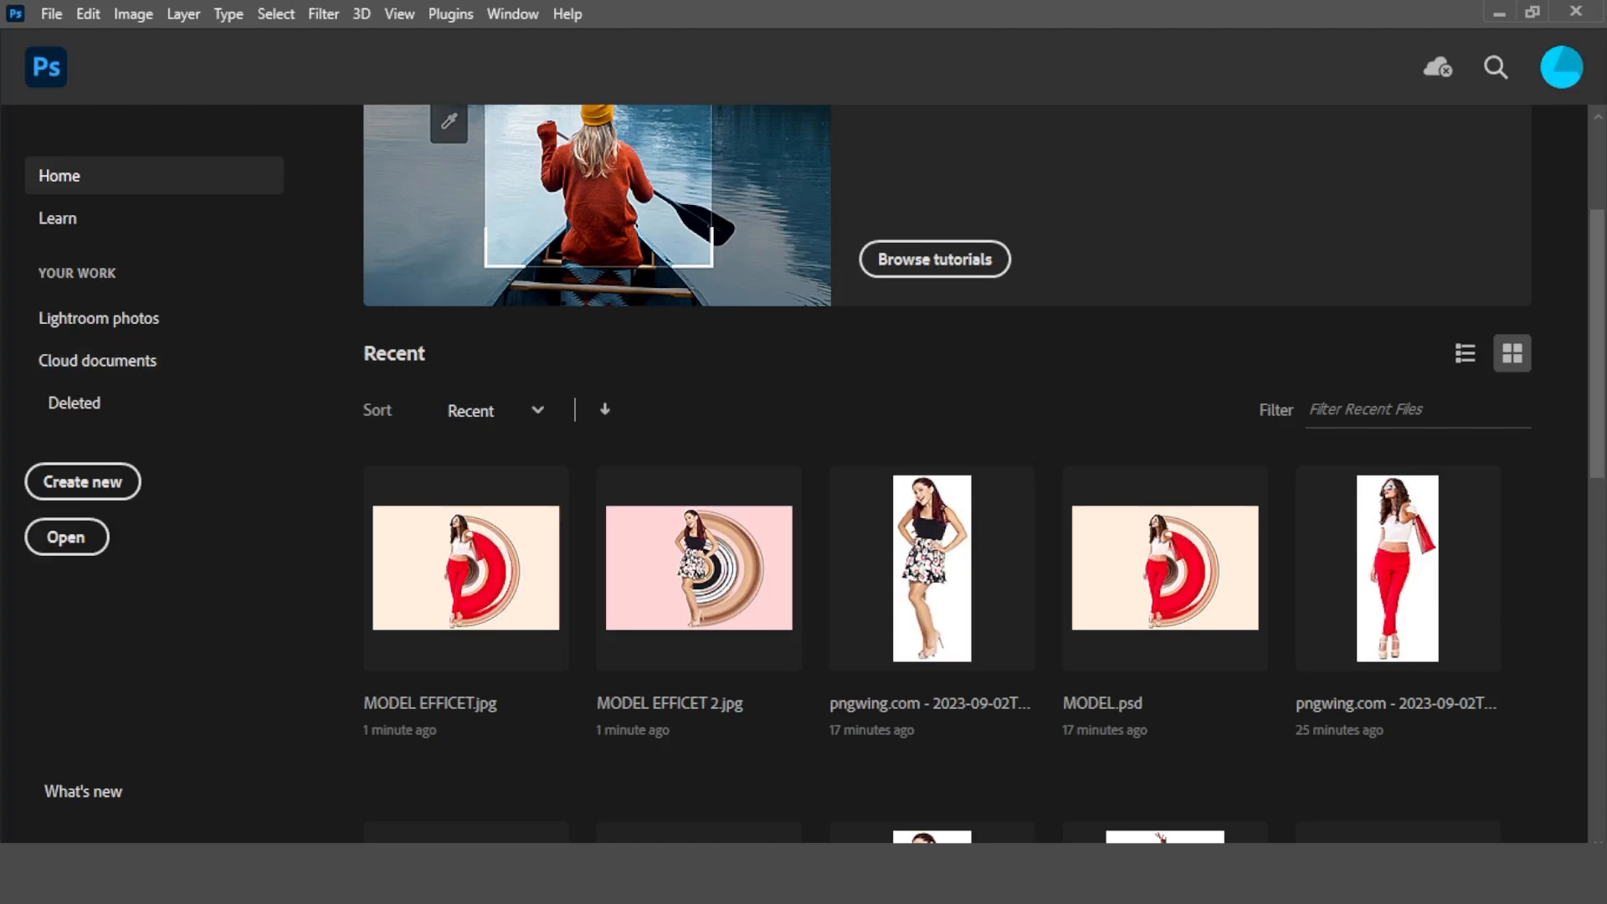
# Create a new 12 x 8 inch landscape document at 200 ppi in RGB color with a white background.
pyautogui.hotkey('ctrl', 'n')
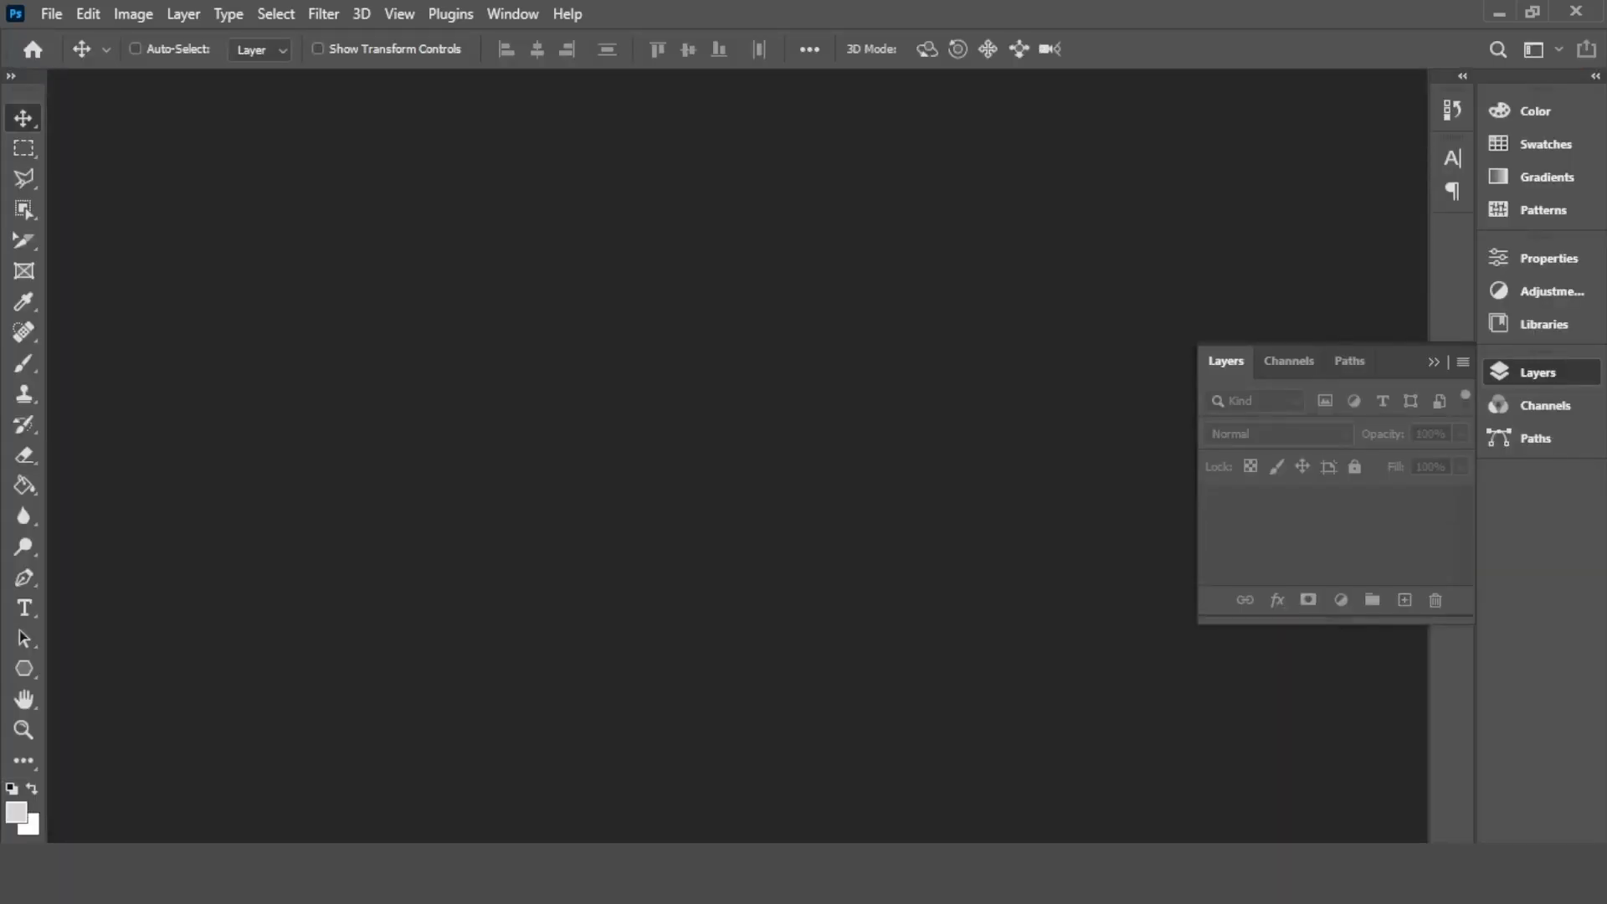
pyautogui.press('ctrl')
pyautogui.hotkey('ctrl', 'n')
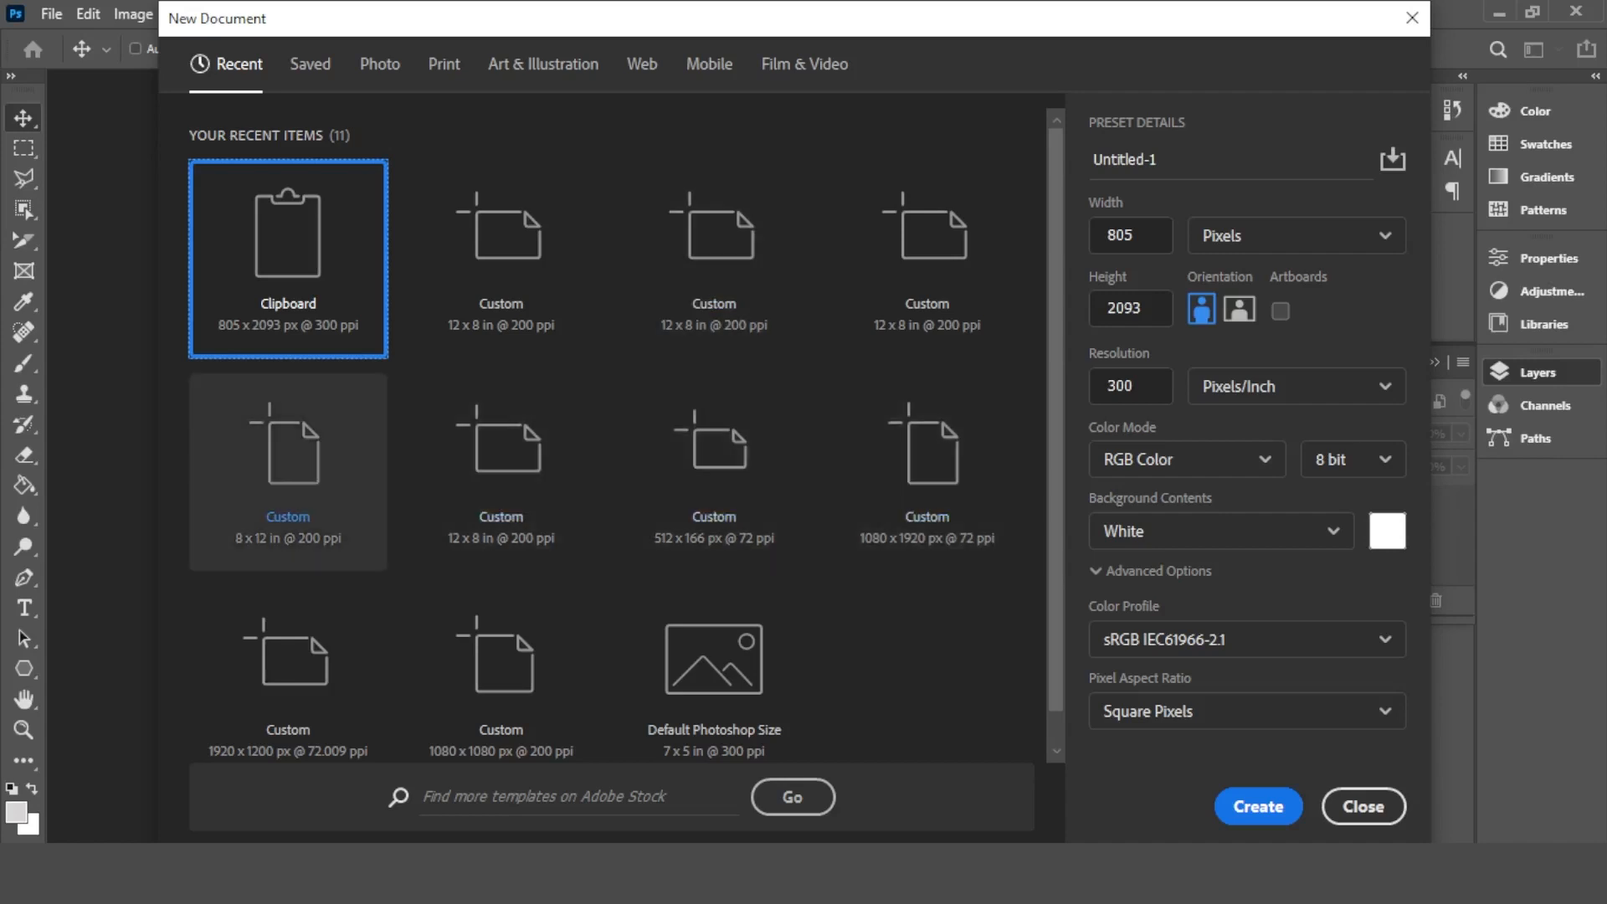
pyautogui.click(288, 469)
pyautogui.click(501, 469)
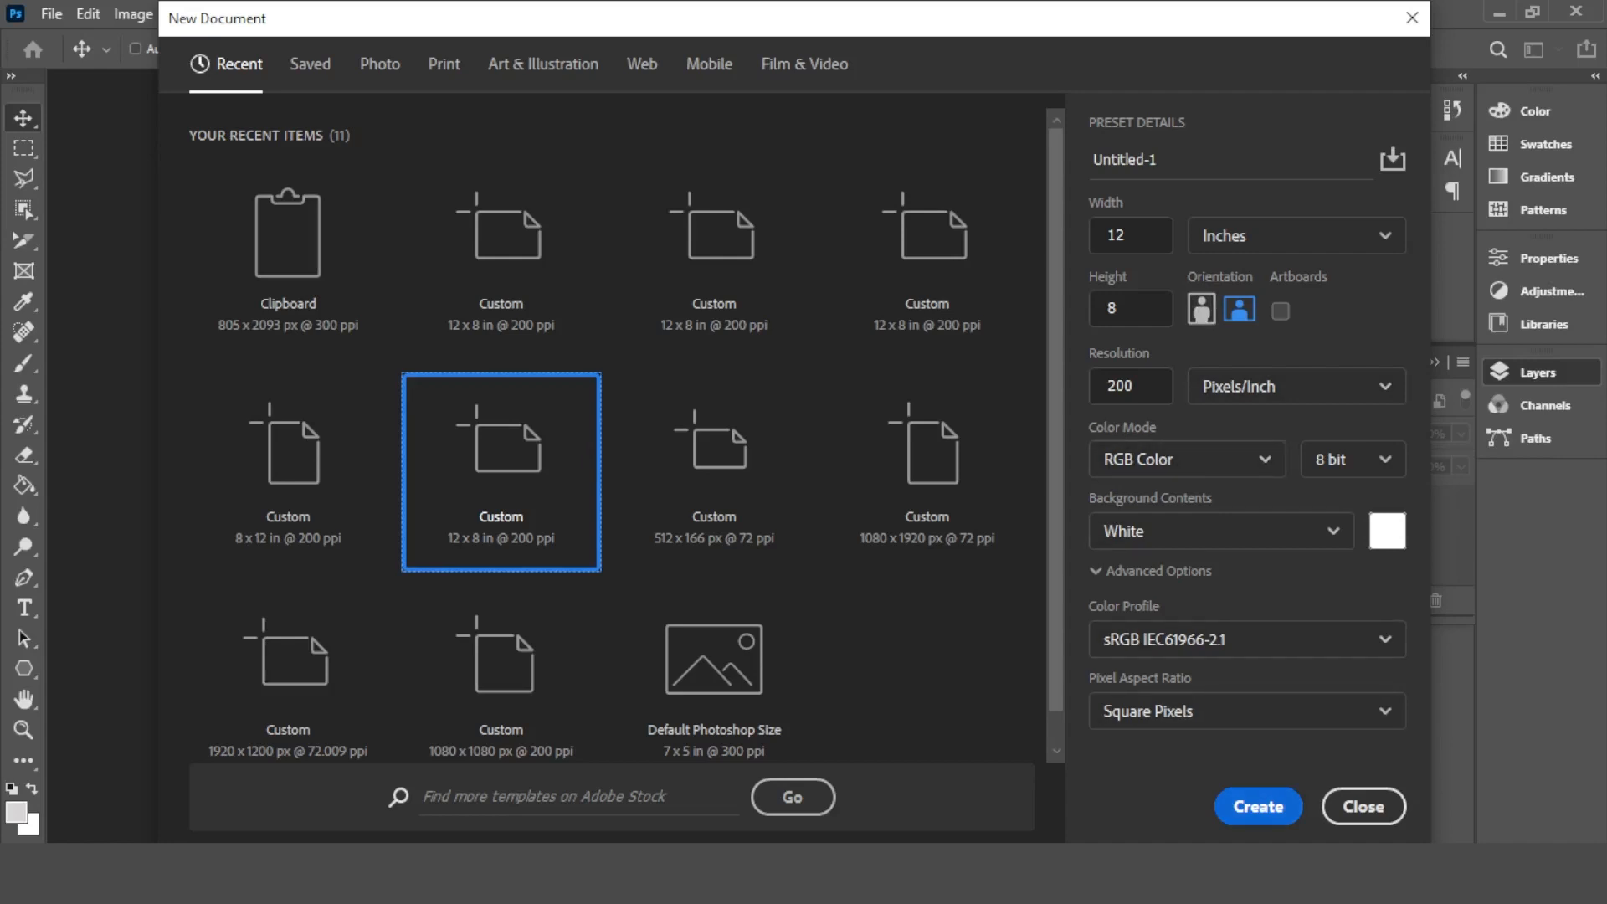
pyautogui.press('Return')
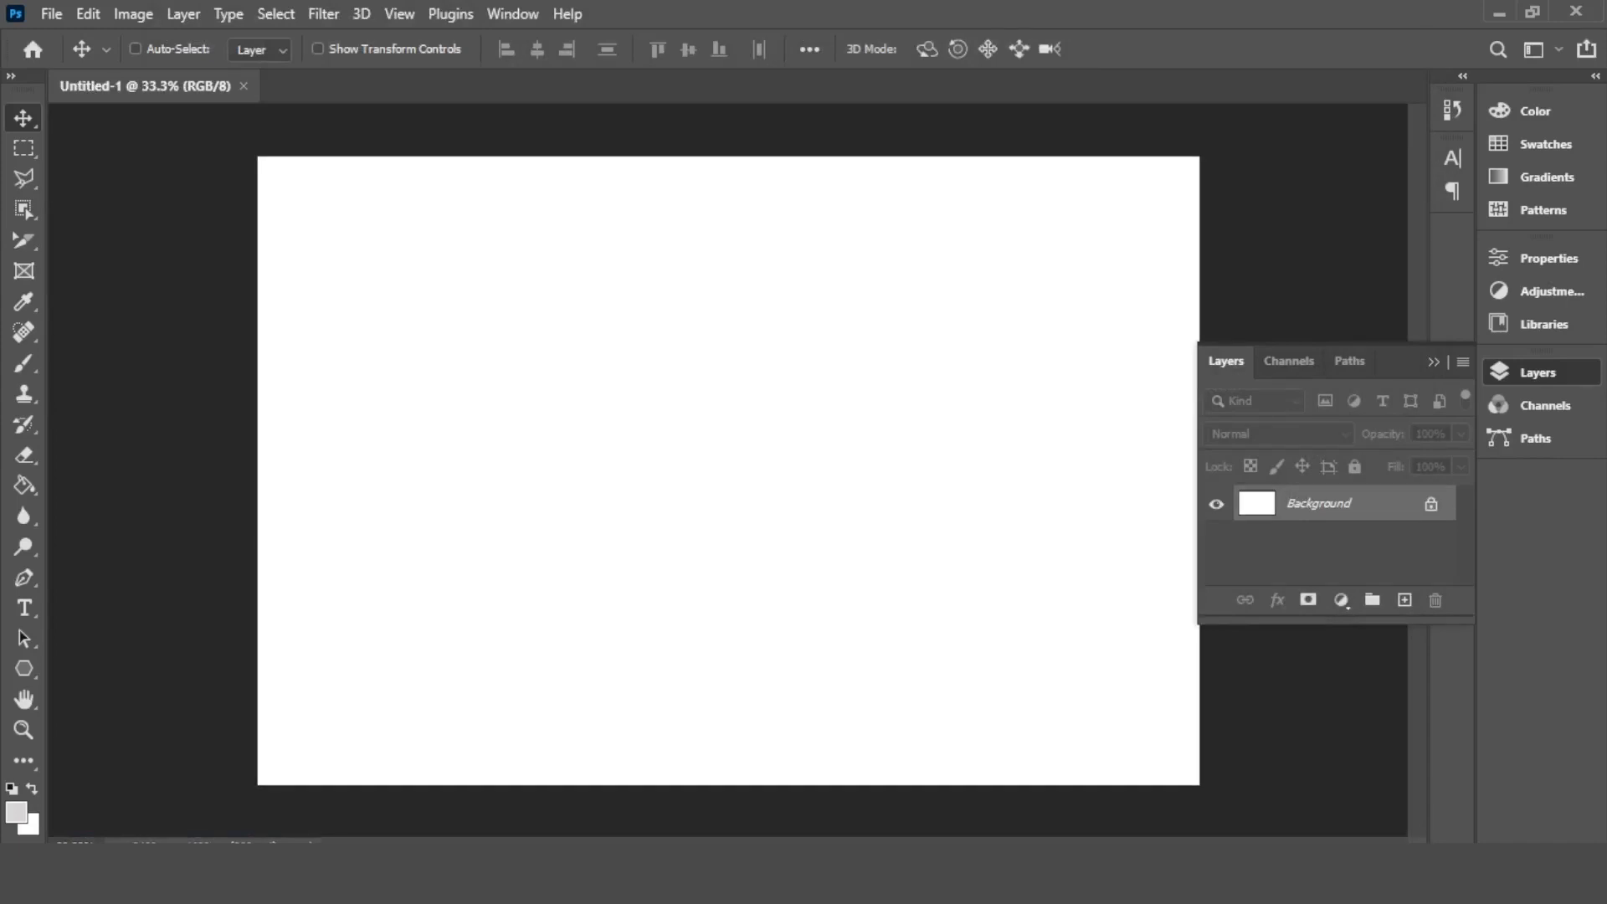
# Open the cut-out model image pngwing.com - 2023-09-02T112458.509 from the Downloads folder.
pyautogui.click(135, 48)
pyautogui.hotkey('ctrl', 'o')
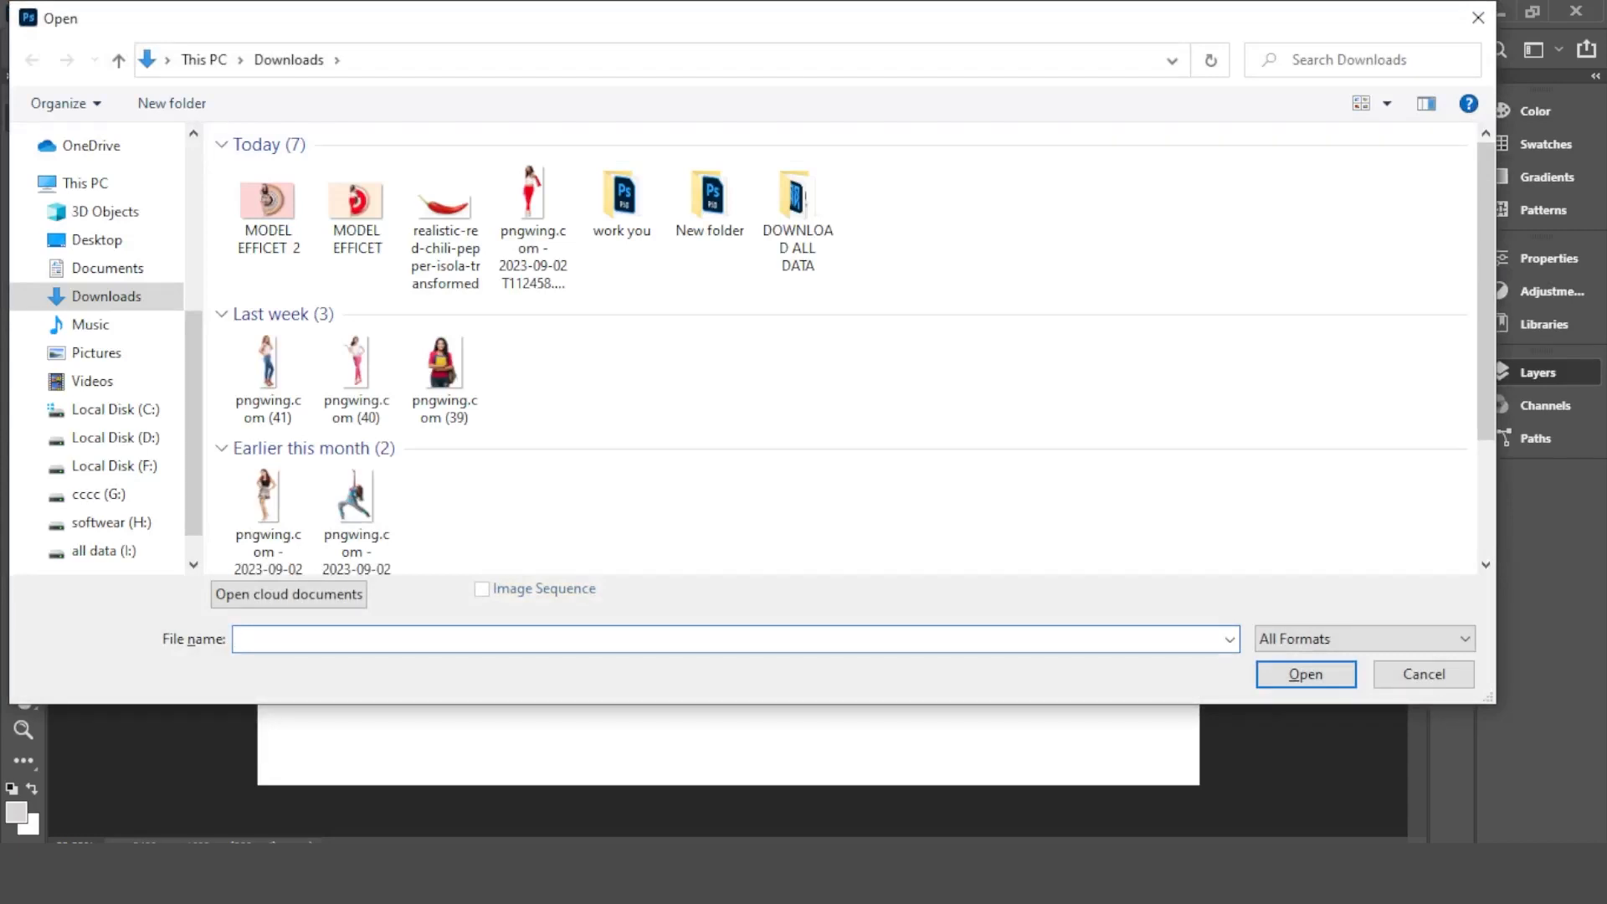
pyautogui.click(533, 226)
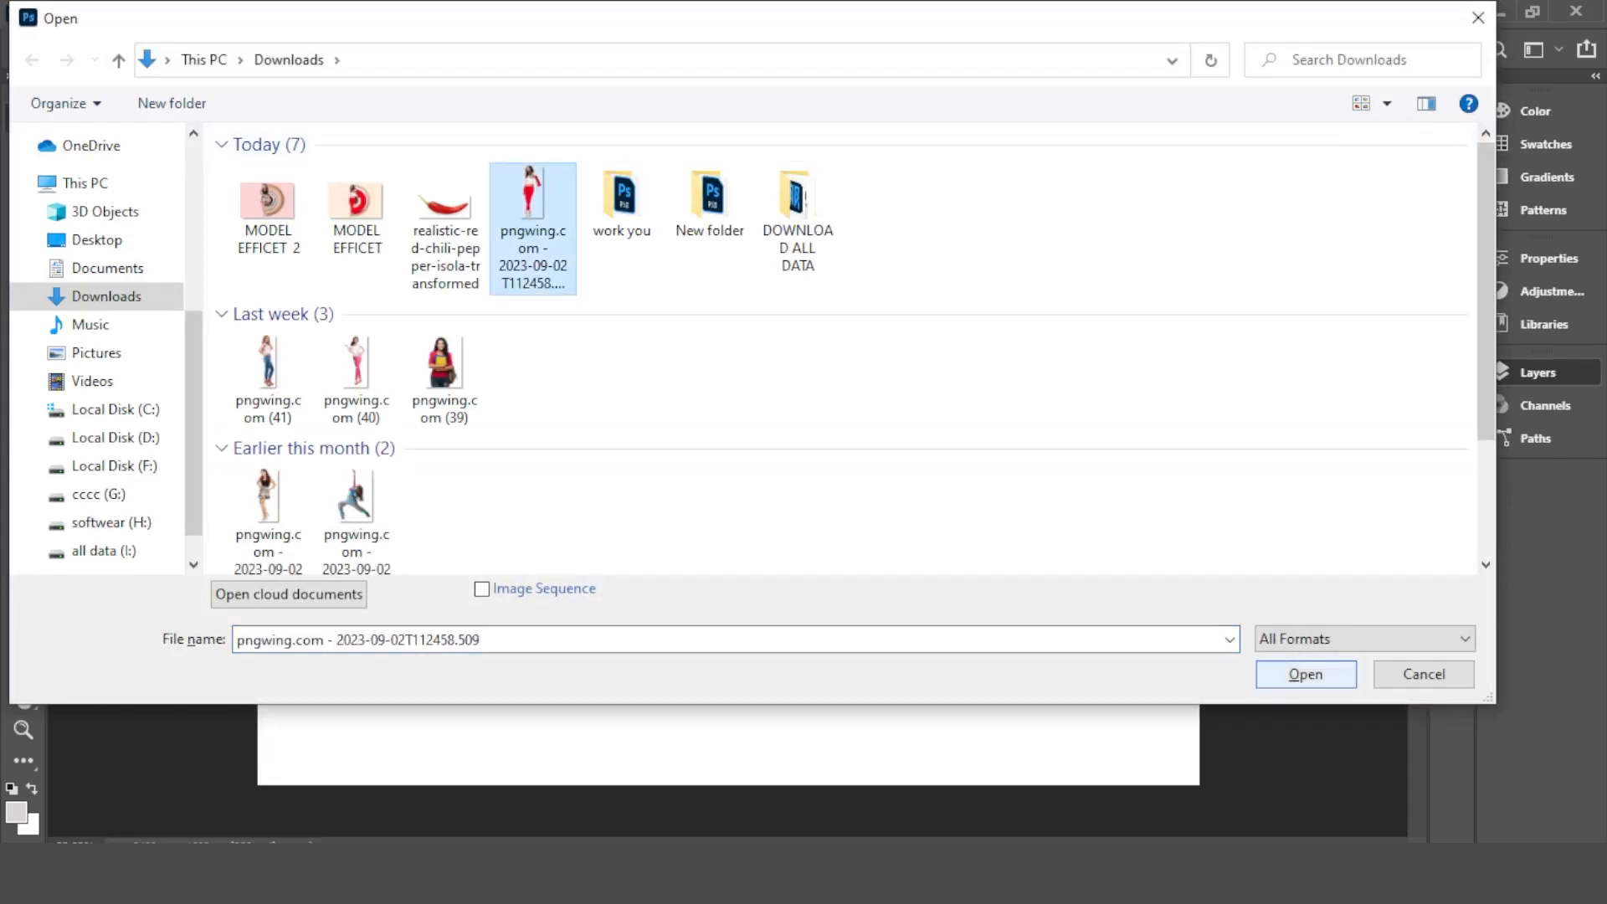
pyautogui.click(1306, 674)
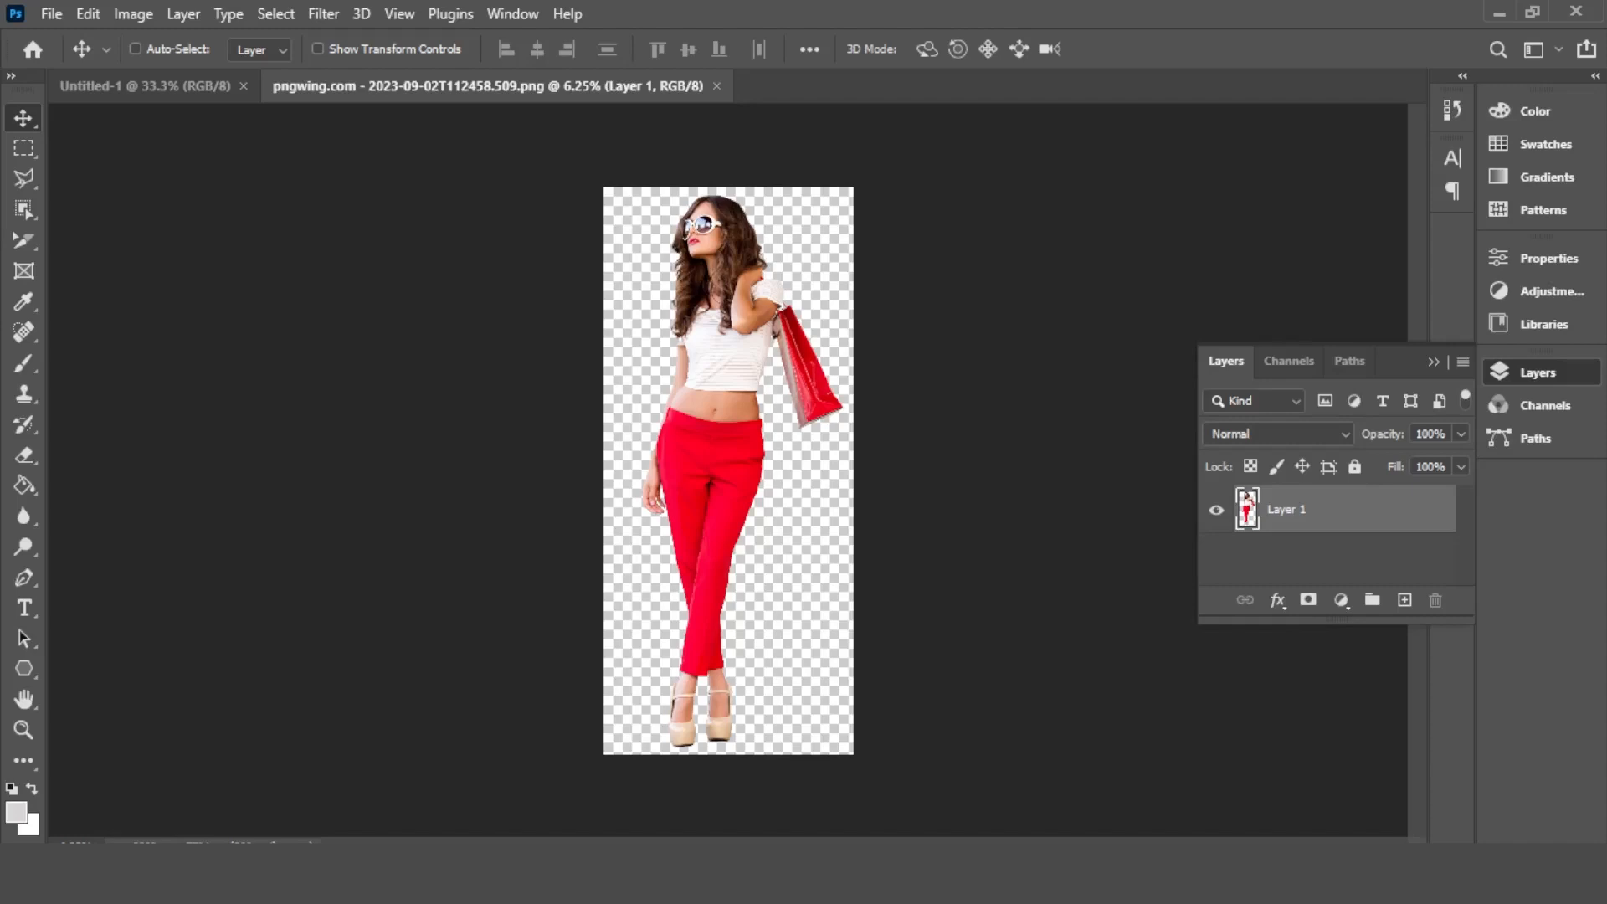
# Copy the entire model image and paste it into the Untitled-1 document as a new layer.
pyautogui.hotkey('ctrl', 'a')
pyautogui.click(135, 48)
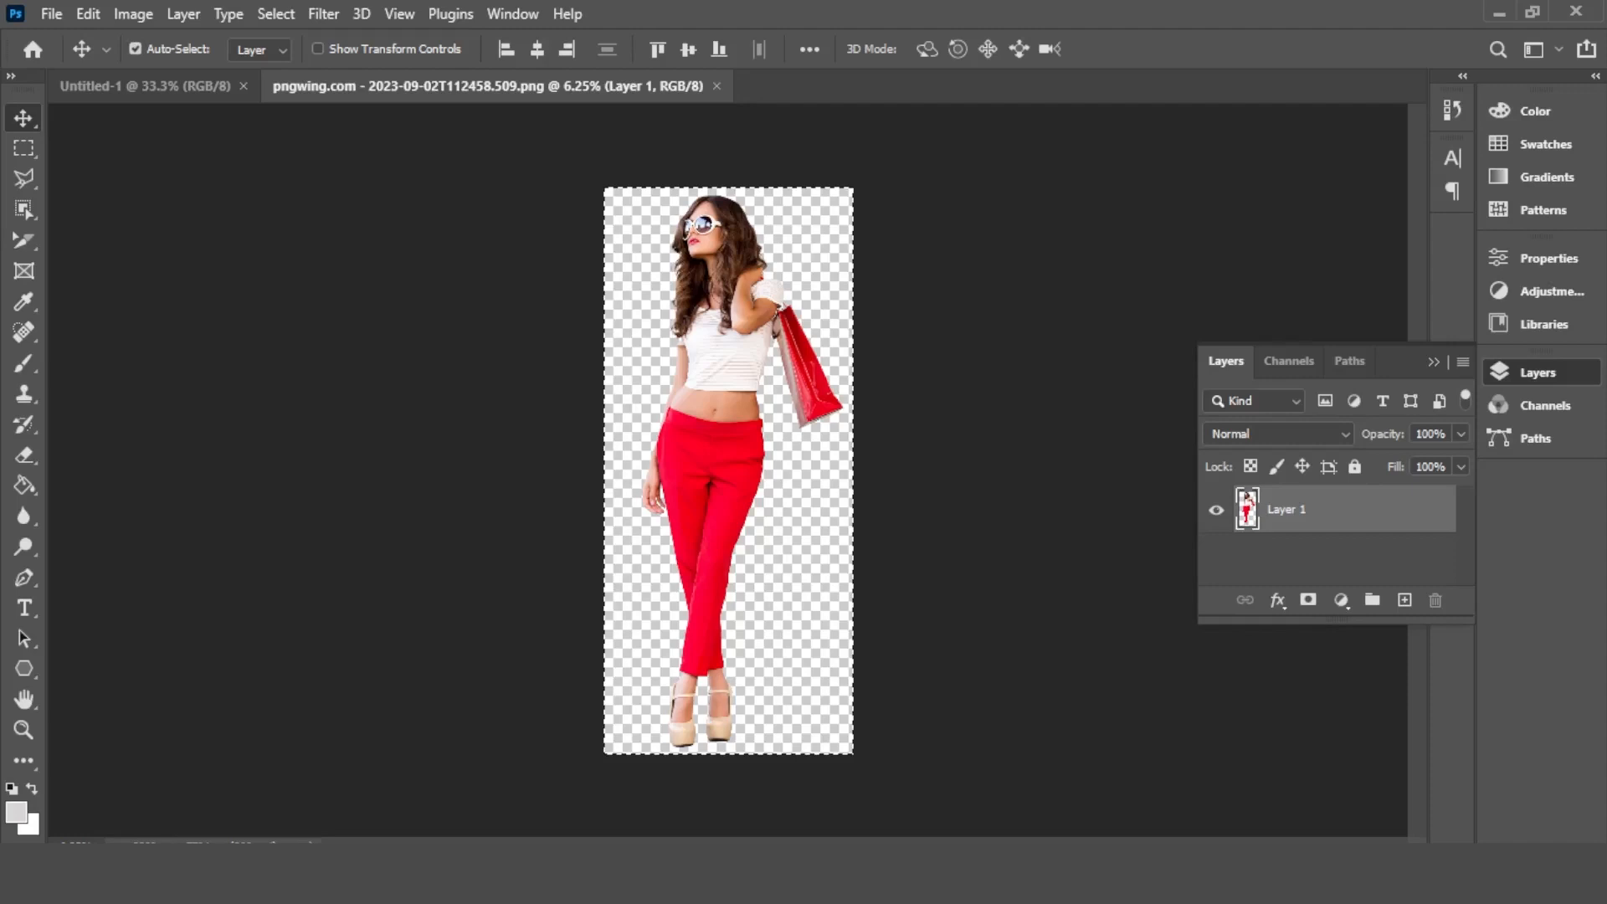
pyautogui.click(135, 49)
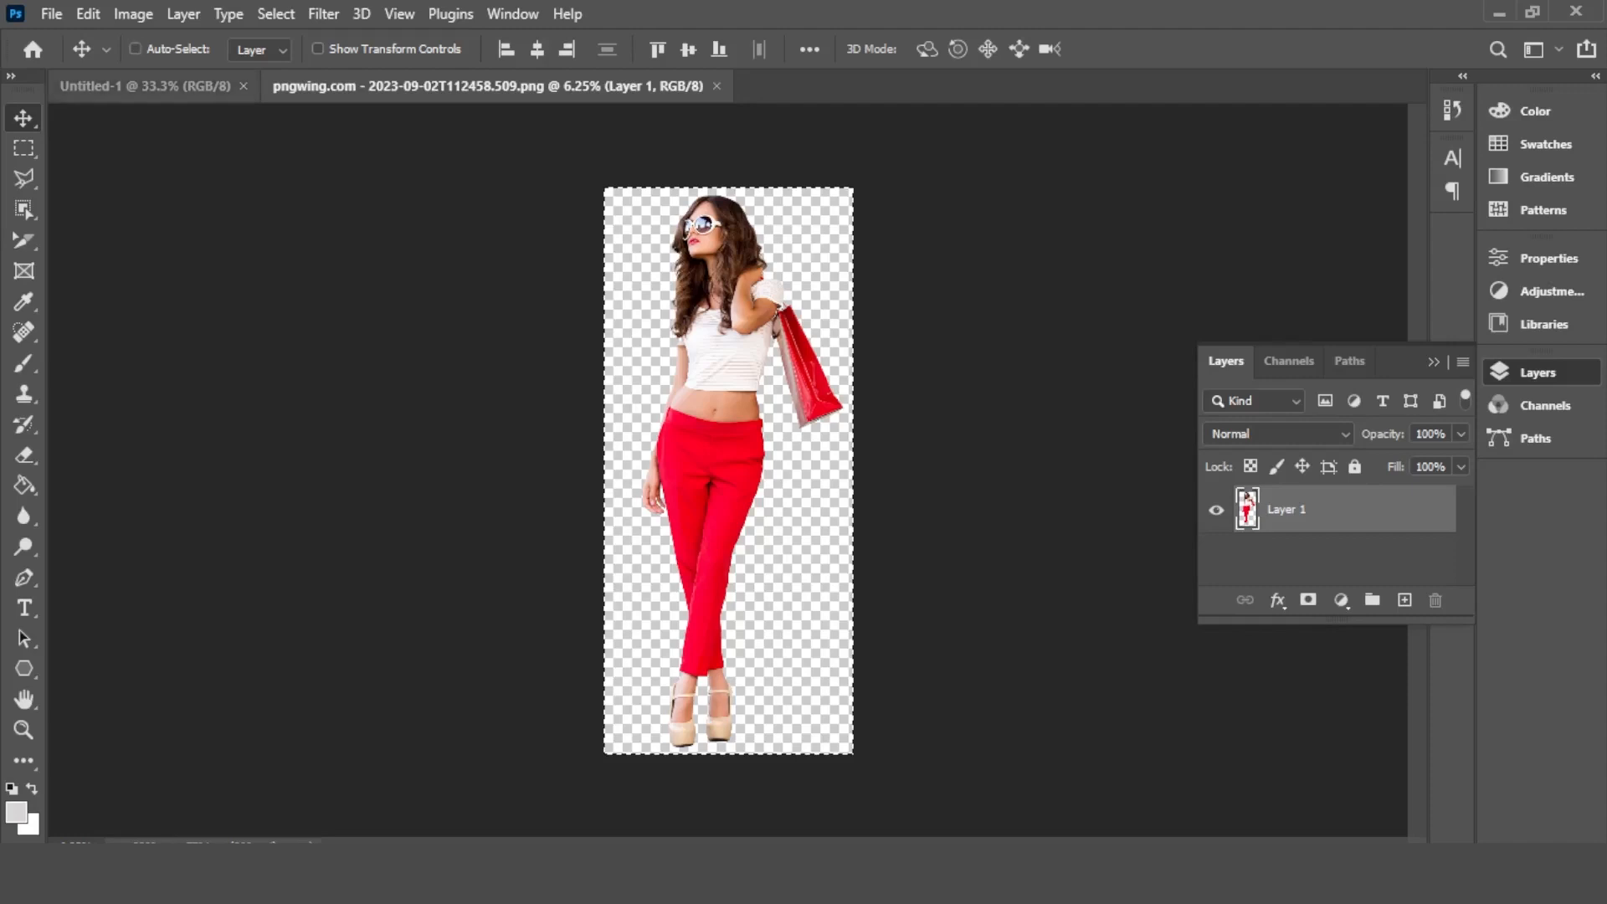
pyautogui.click(135, 48)
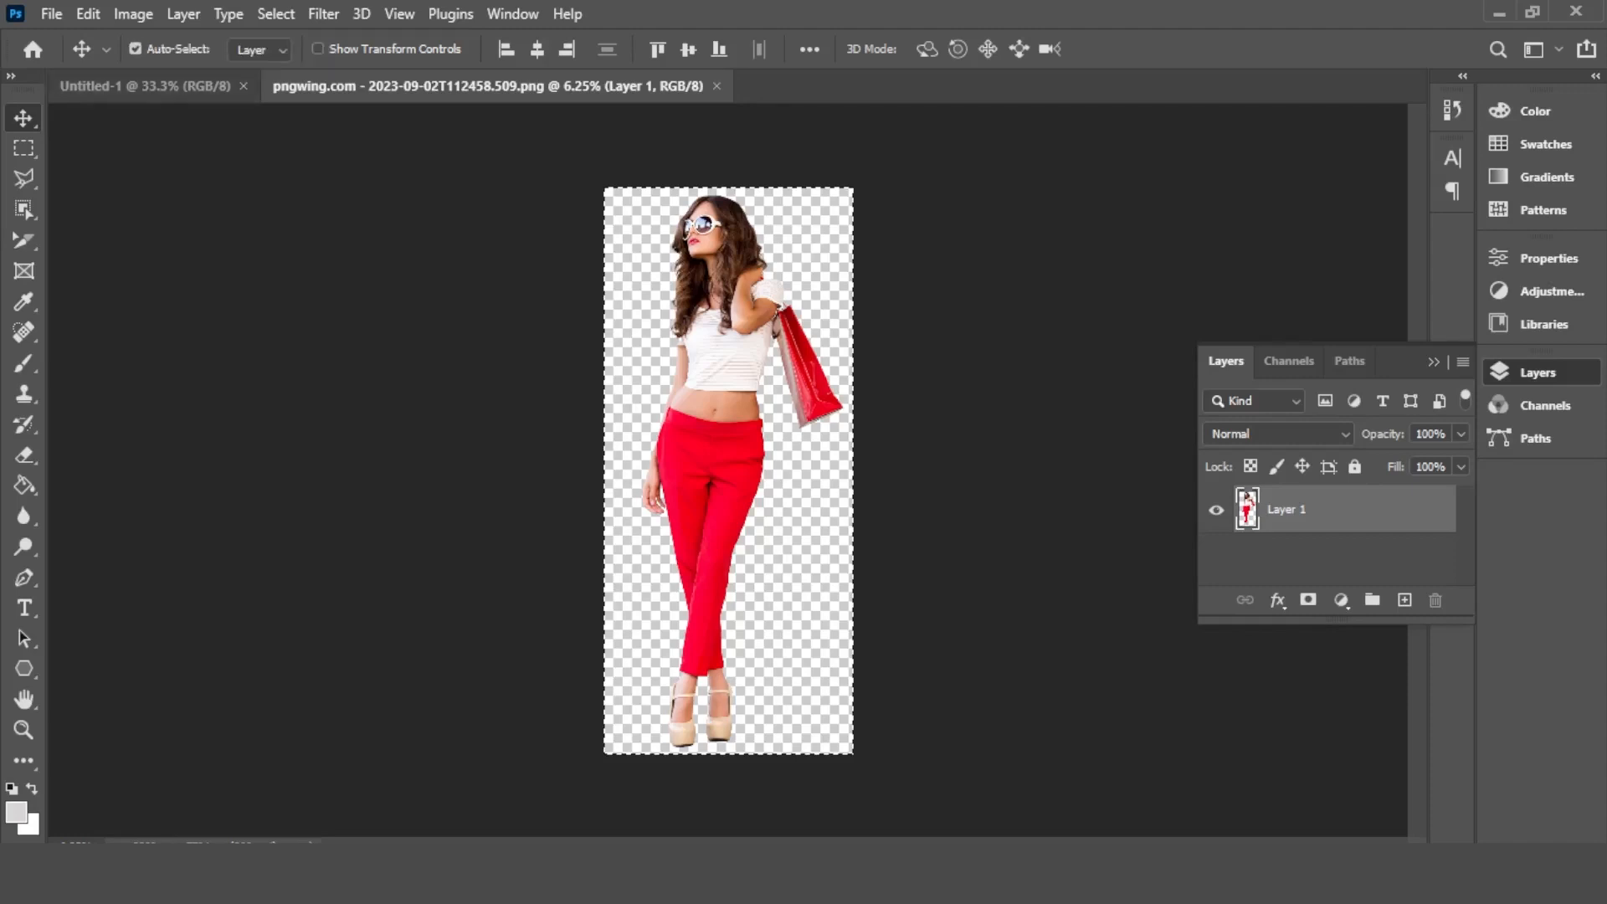
pyautogui.click(145, 86)
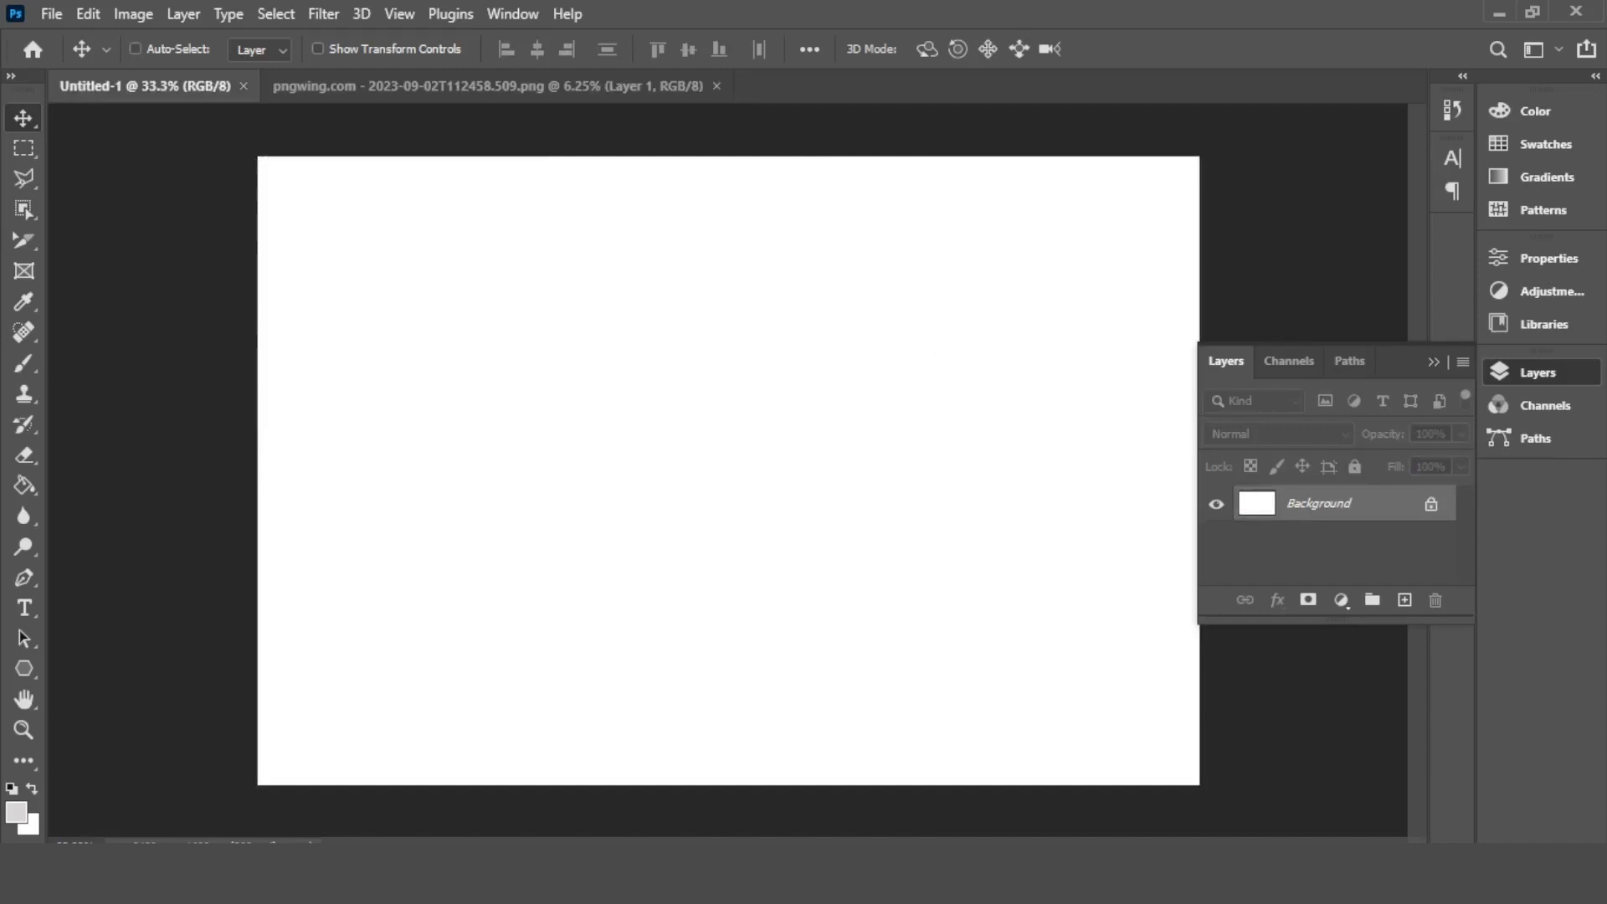
pyautogui.click(135, 49)
pyautogui.hotkey('ctrl', 'v')
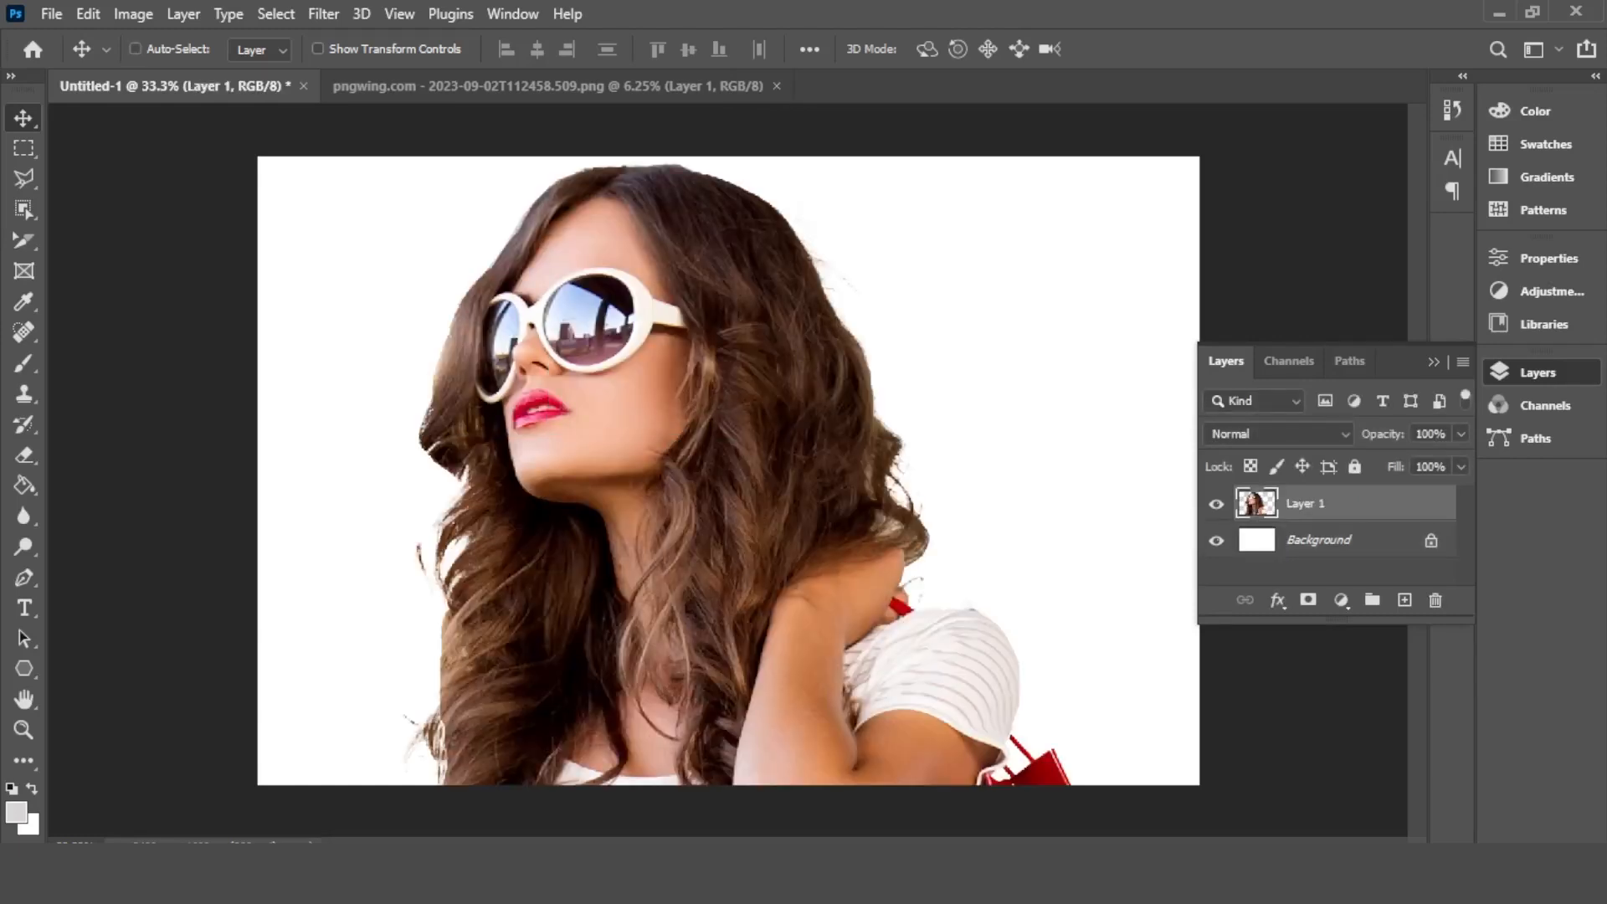
# Scale the pasted model proportionally to about 20.25% and place the full figure slightly left of the canvas center.
pyautogui.press('ctrl')
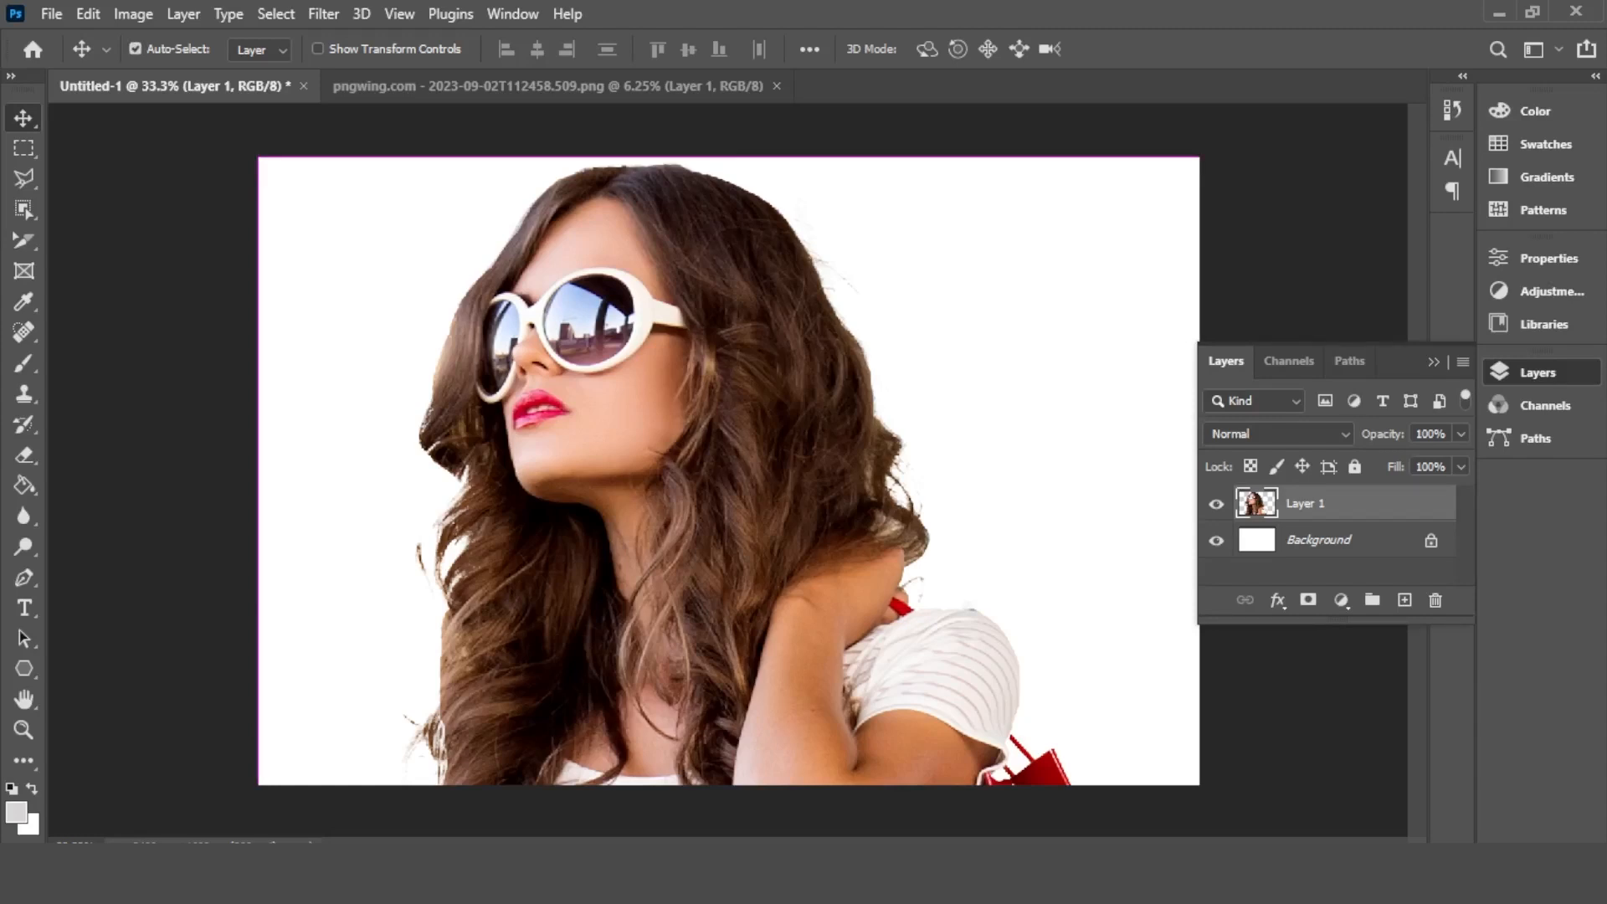
pyautogui.hotkey('ctrl', 't')
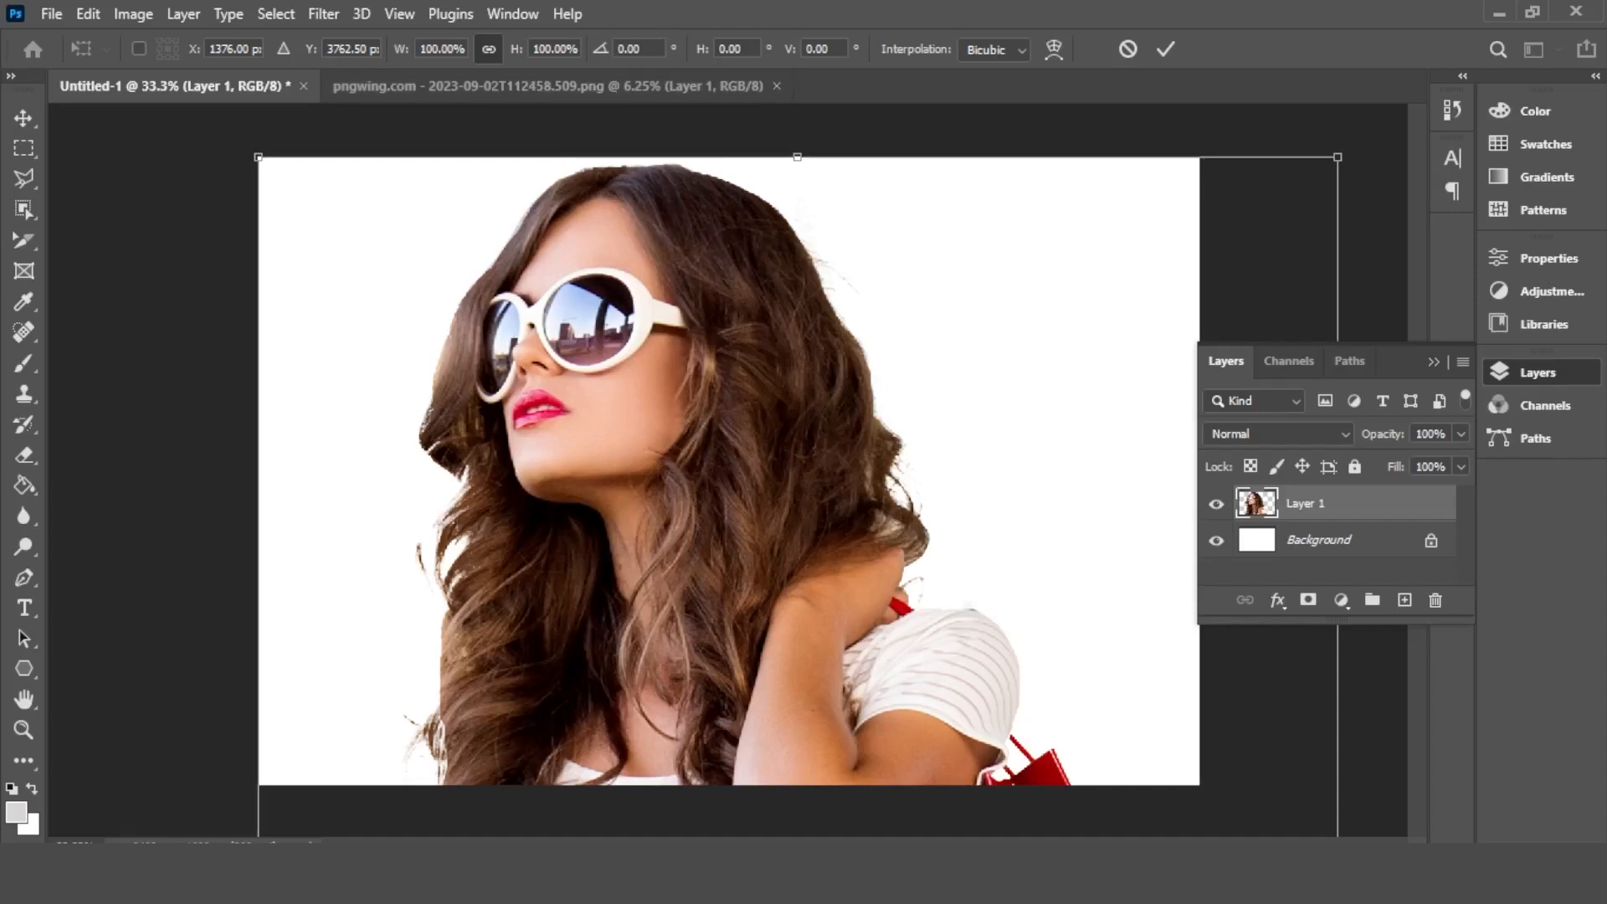
pyautogui.moveTo(258, 156); pyautogui.dragTo(414, 584)
pyautogui.moveTo(741, 616); pyautogui.dragTo(578, 205)
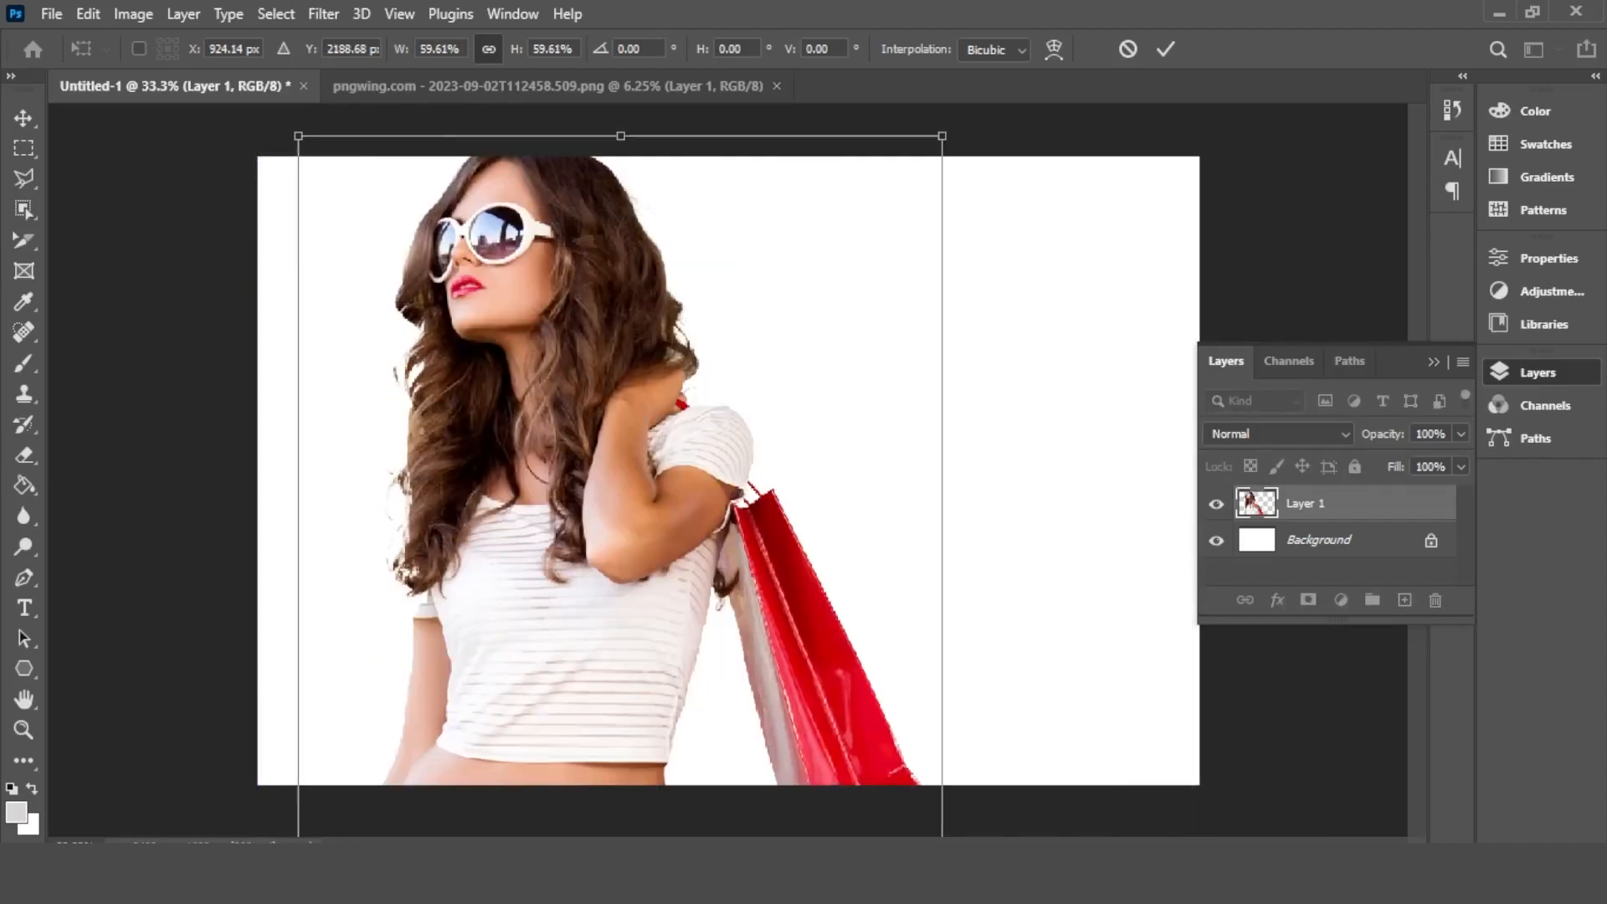
pyautogui.moveTo(298, 136); pyautogui.dragTo(463, 412)
pyautogui.moveTo(591, 602); pyautogui.dragTo(631, 284)
pyautogui.moveTo(448, 117); pyautogui.dragTo(570, 281)
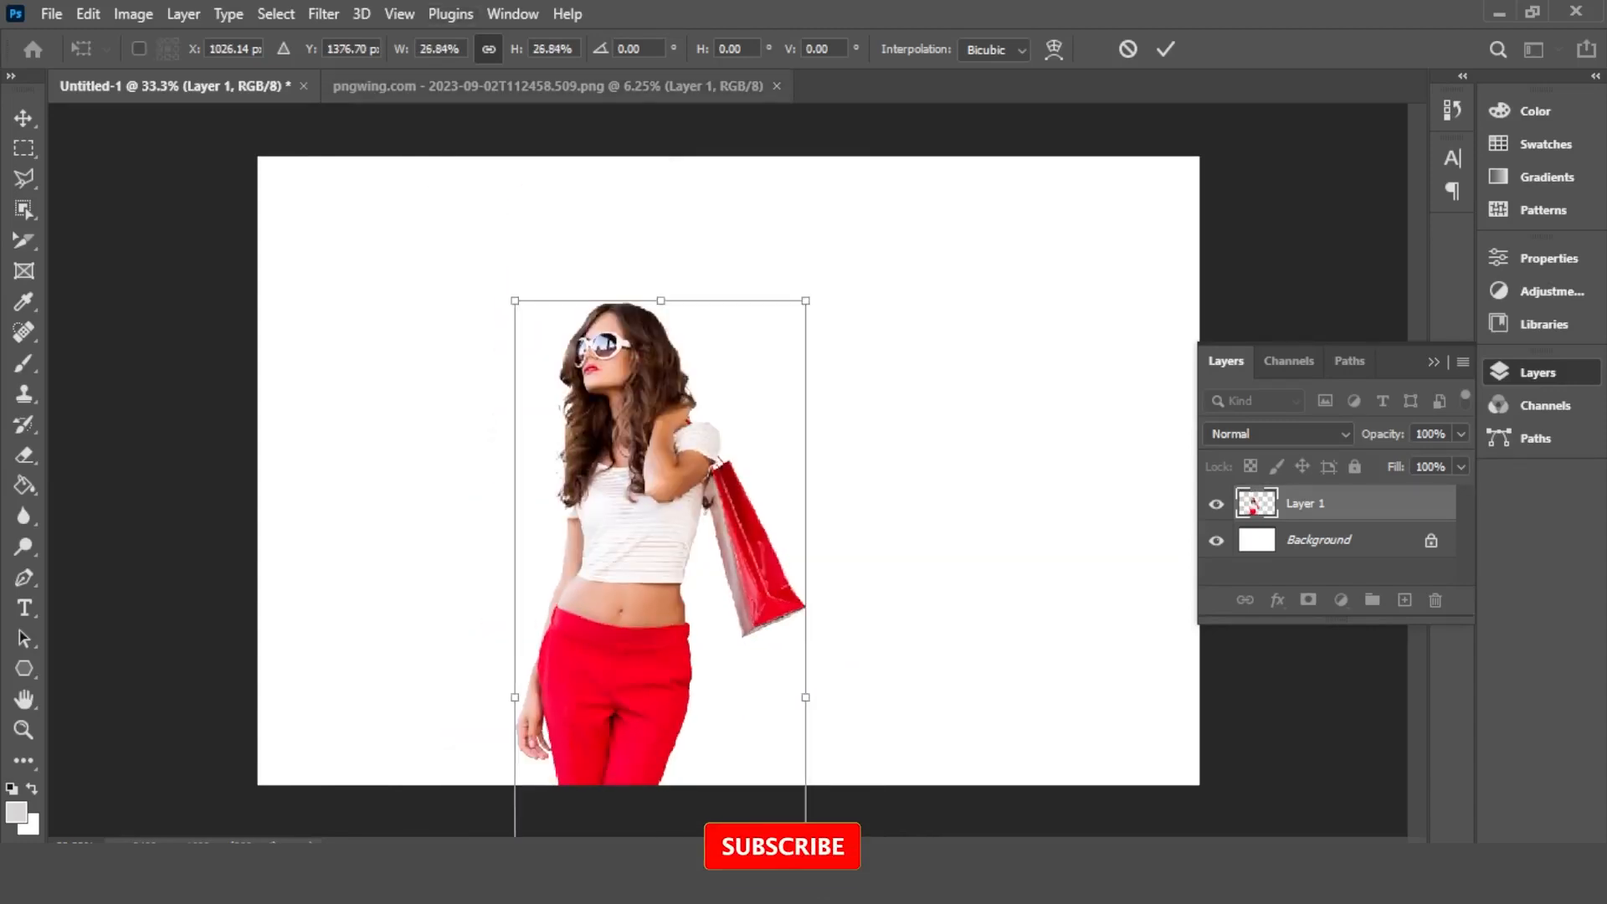
pyautogui.moveTo(660, 401); pyautogui.dragTo(653, 290)
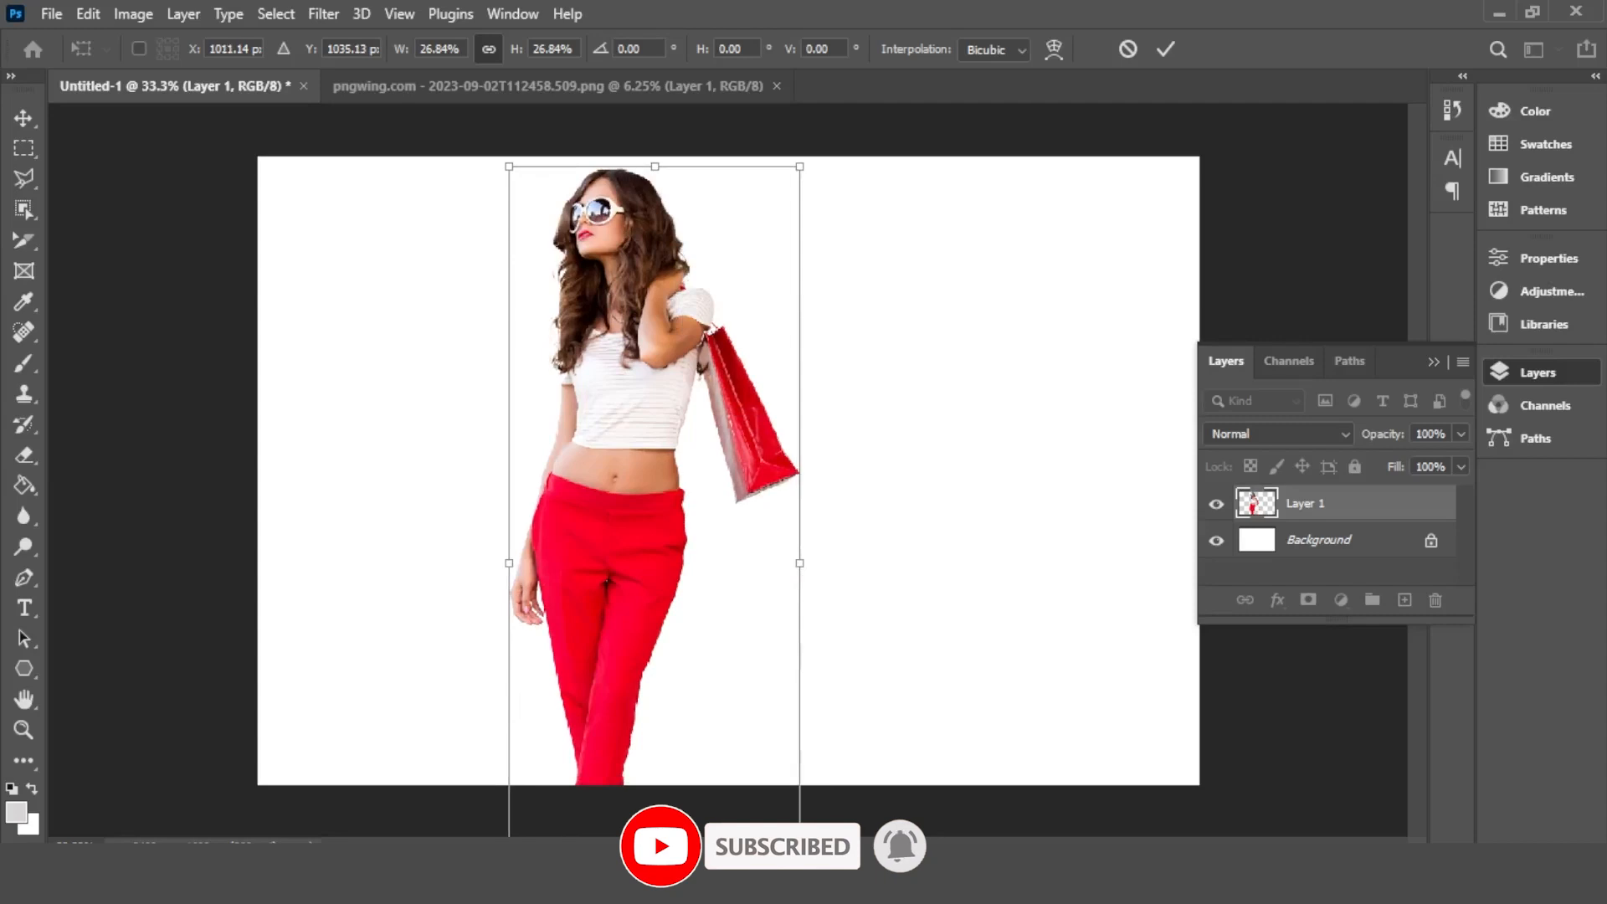
pyautogui.moveTo(509, 167); pyautogui.dragTo(564, 316)
pyautogui.moveTo(695, 512); pyautogui.dragTo(697, 421)
pyautogui.moveTo(747, 718); pyautogui.dragTo(766, 769)
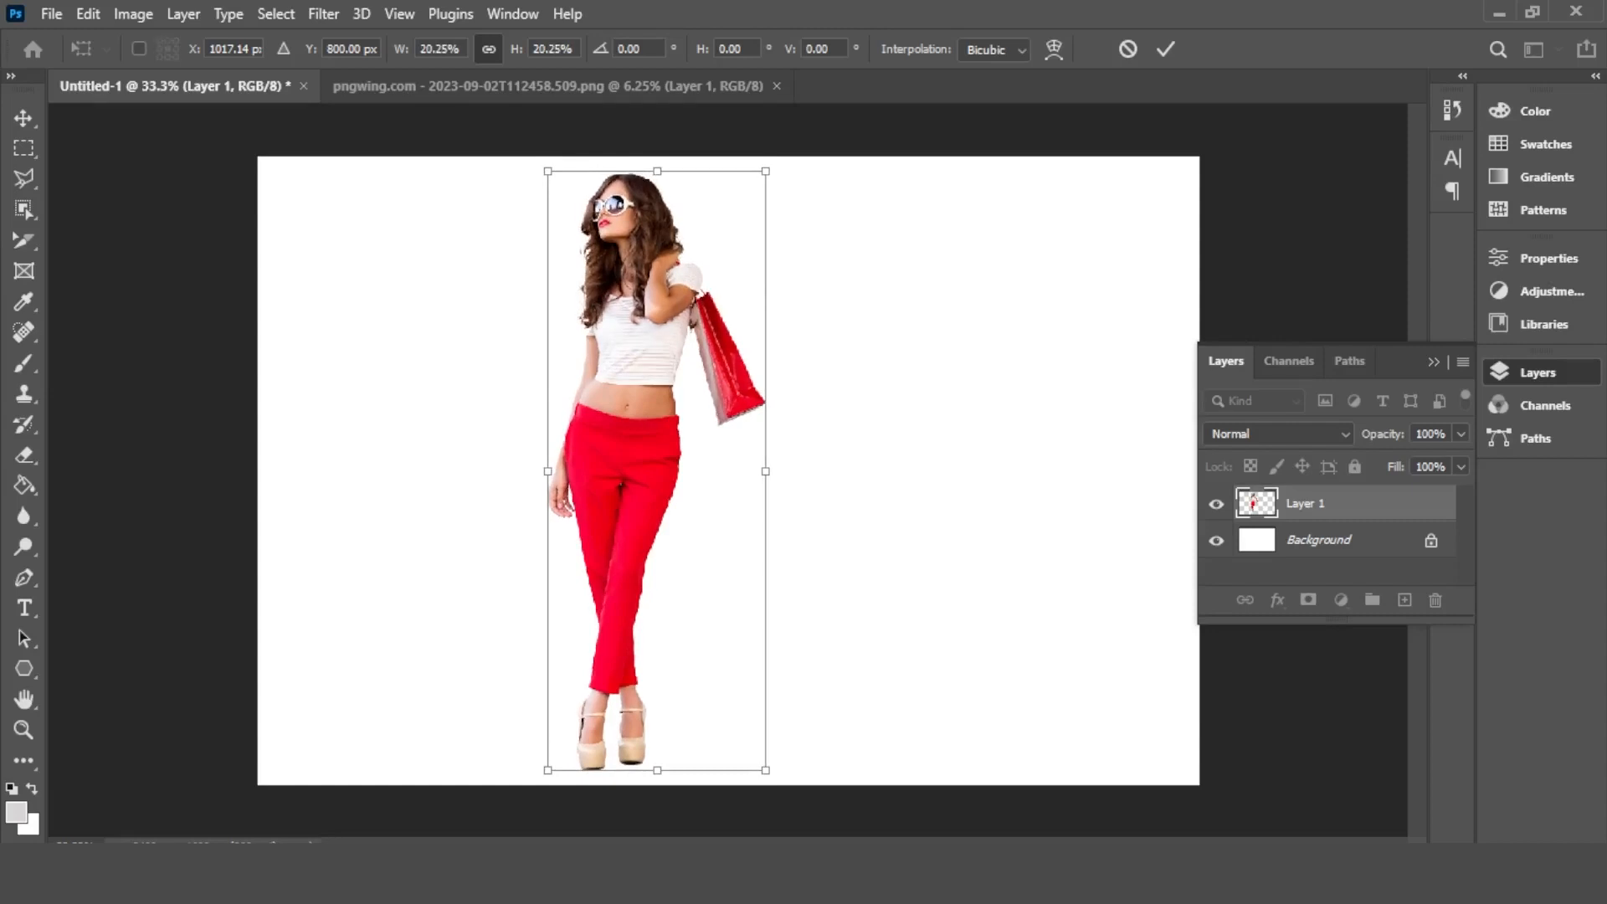
pyautogui.press('Return')
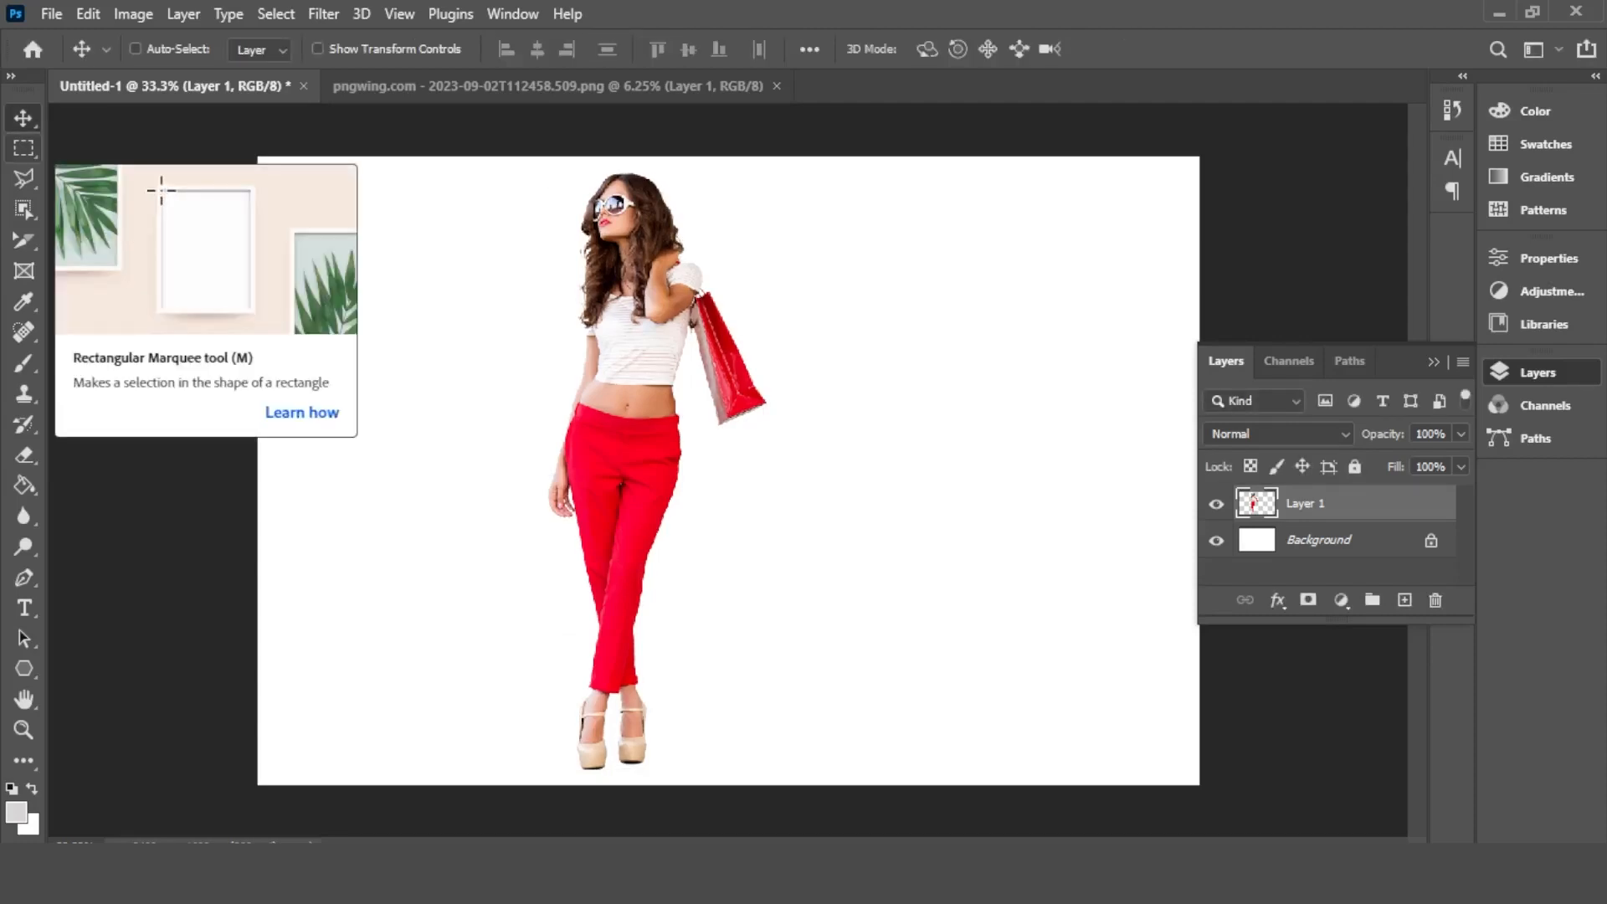
# Copy a narrow vertical strip through the model from head to feet onto a new layer and hide Layer 1.
pyautogui.click(23, 148)
pyautogui.moveTo(621, 174); pyautogui.dragTo(631, 763)
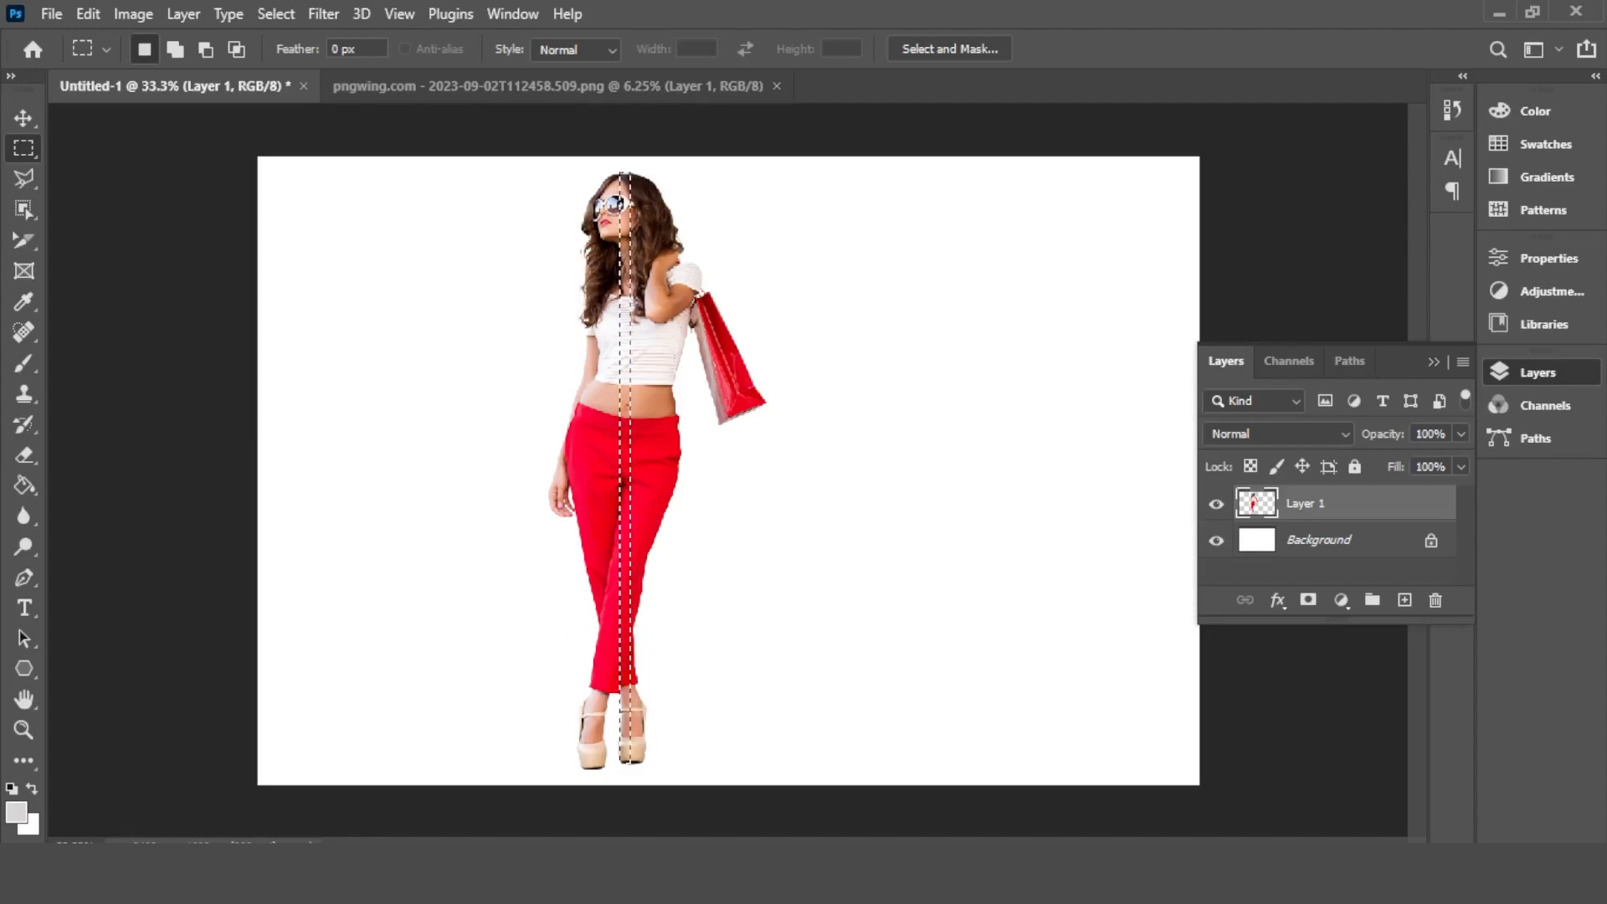
pyautogui.hotkey('ctrl', 'j')
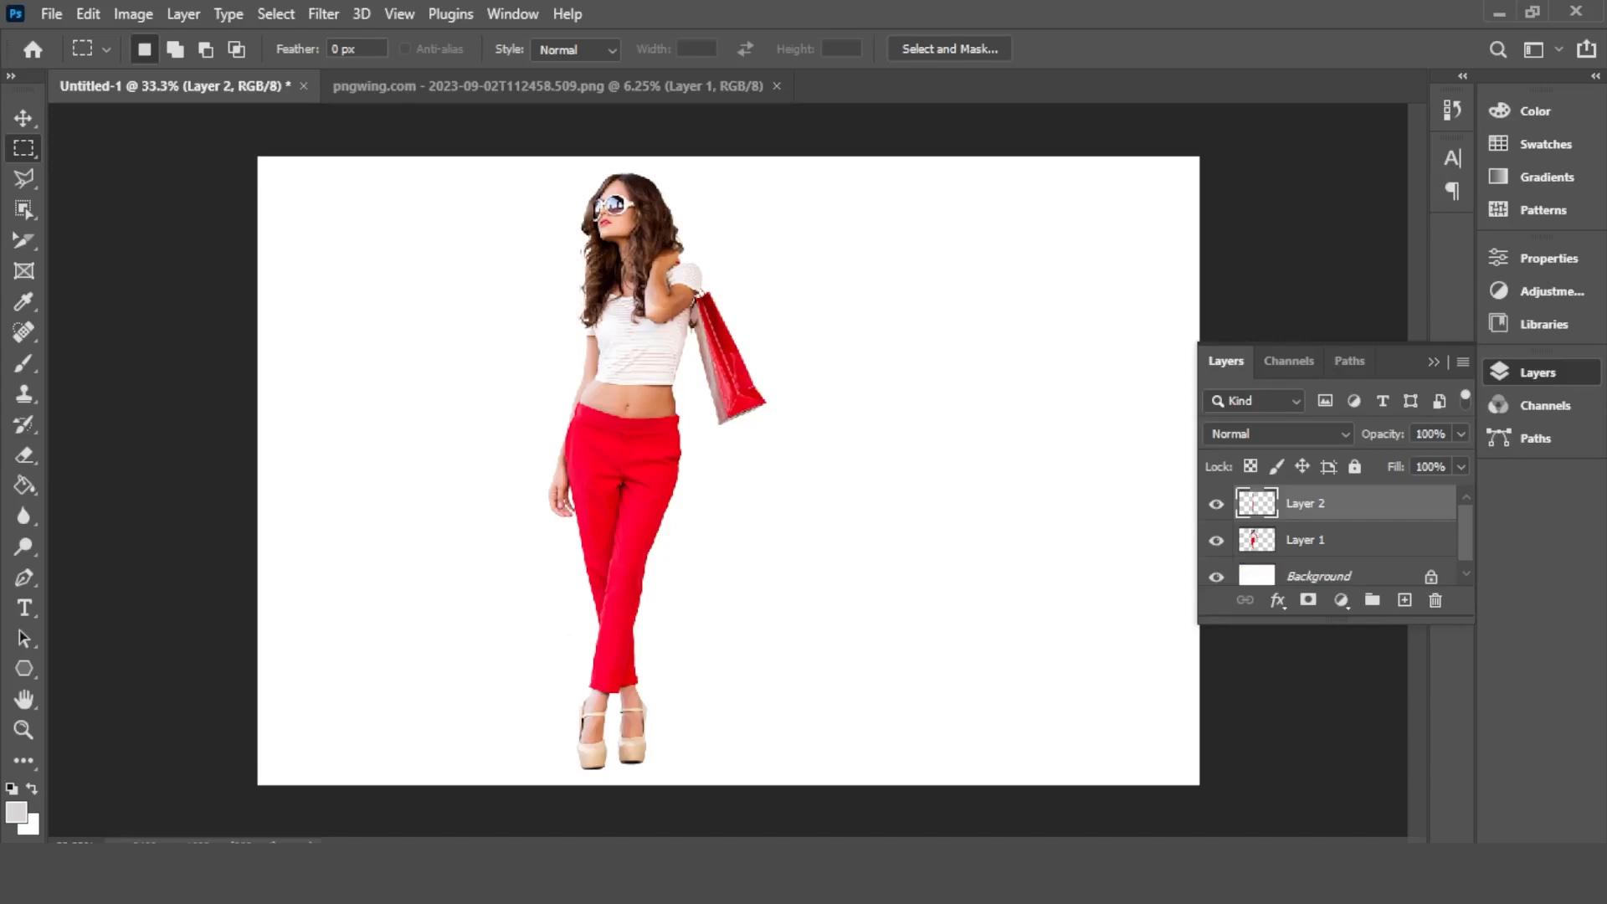
pyautogui.click(1338, 540)
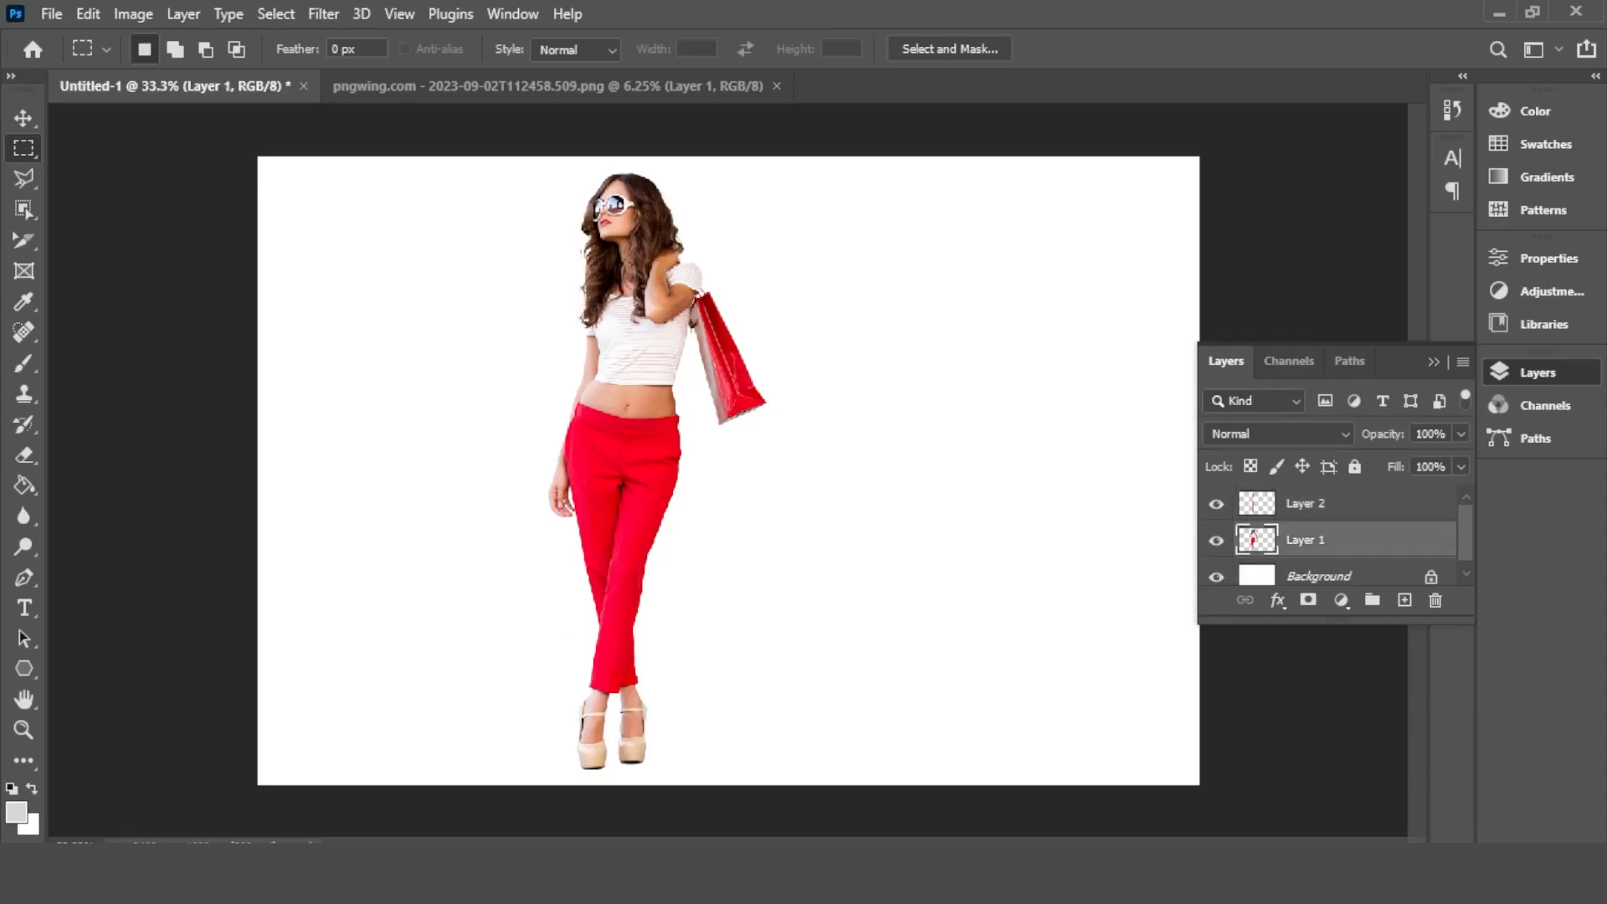
pyautogui.click(1216, 540)
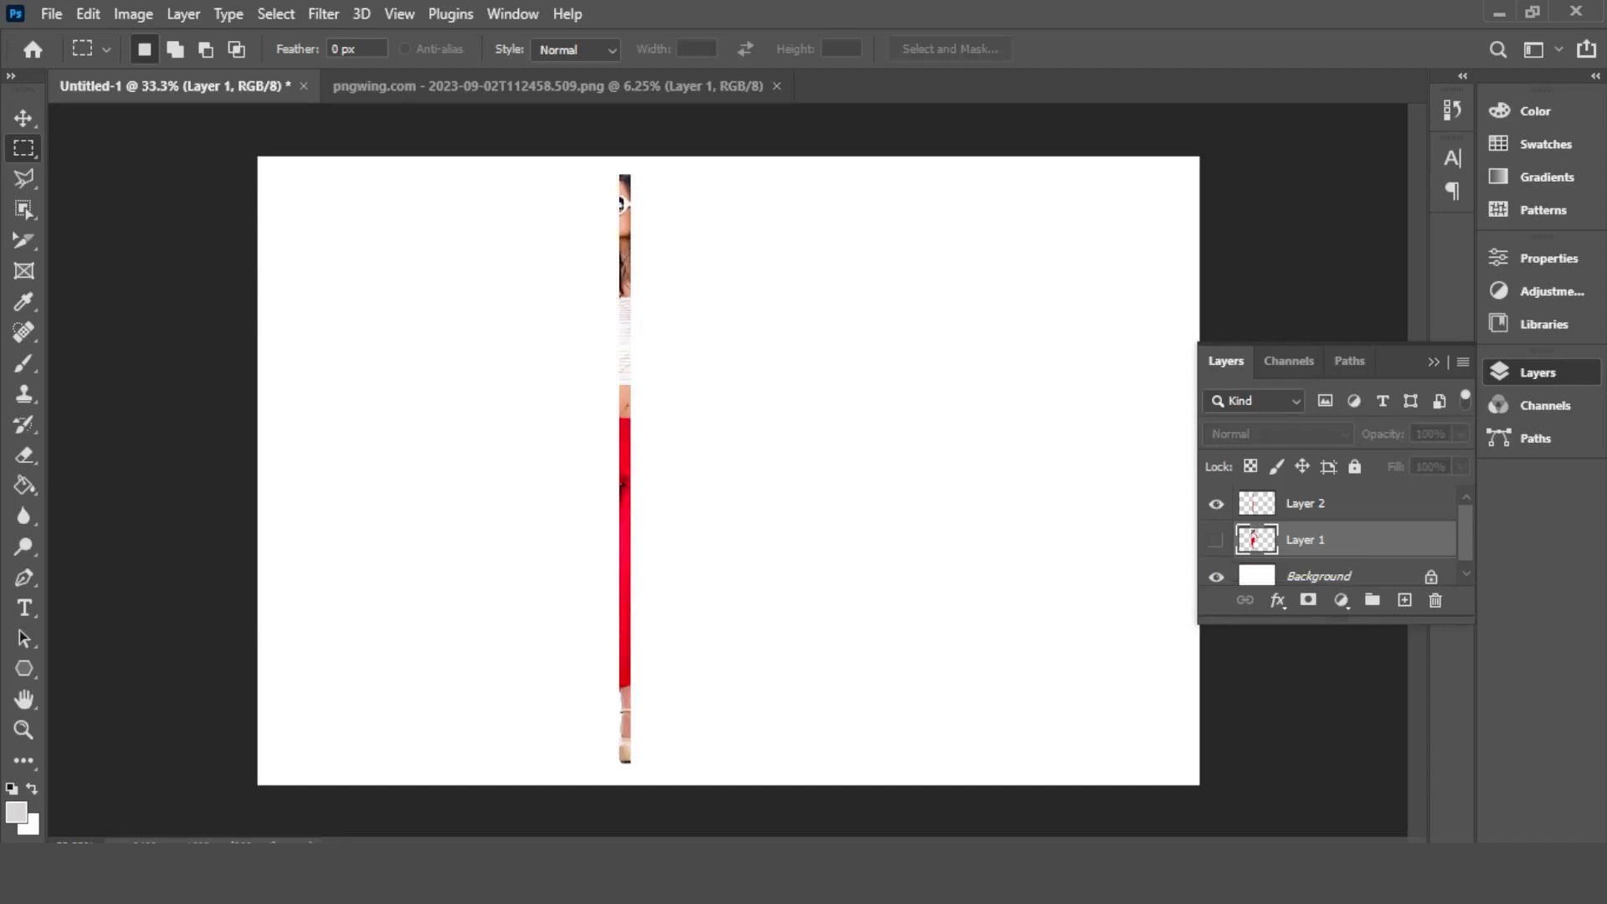
# Stretch the Layer 2 strip horizontally to about 8320% width, without keeping proportions, so it covers the whole canvas width.
pyautogui.click(1338, 504)
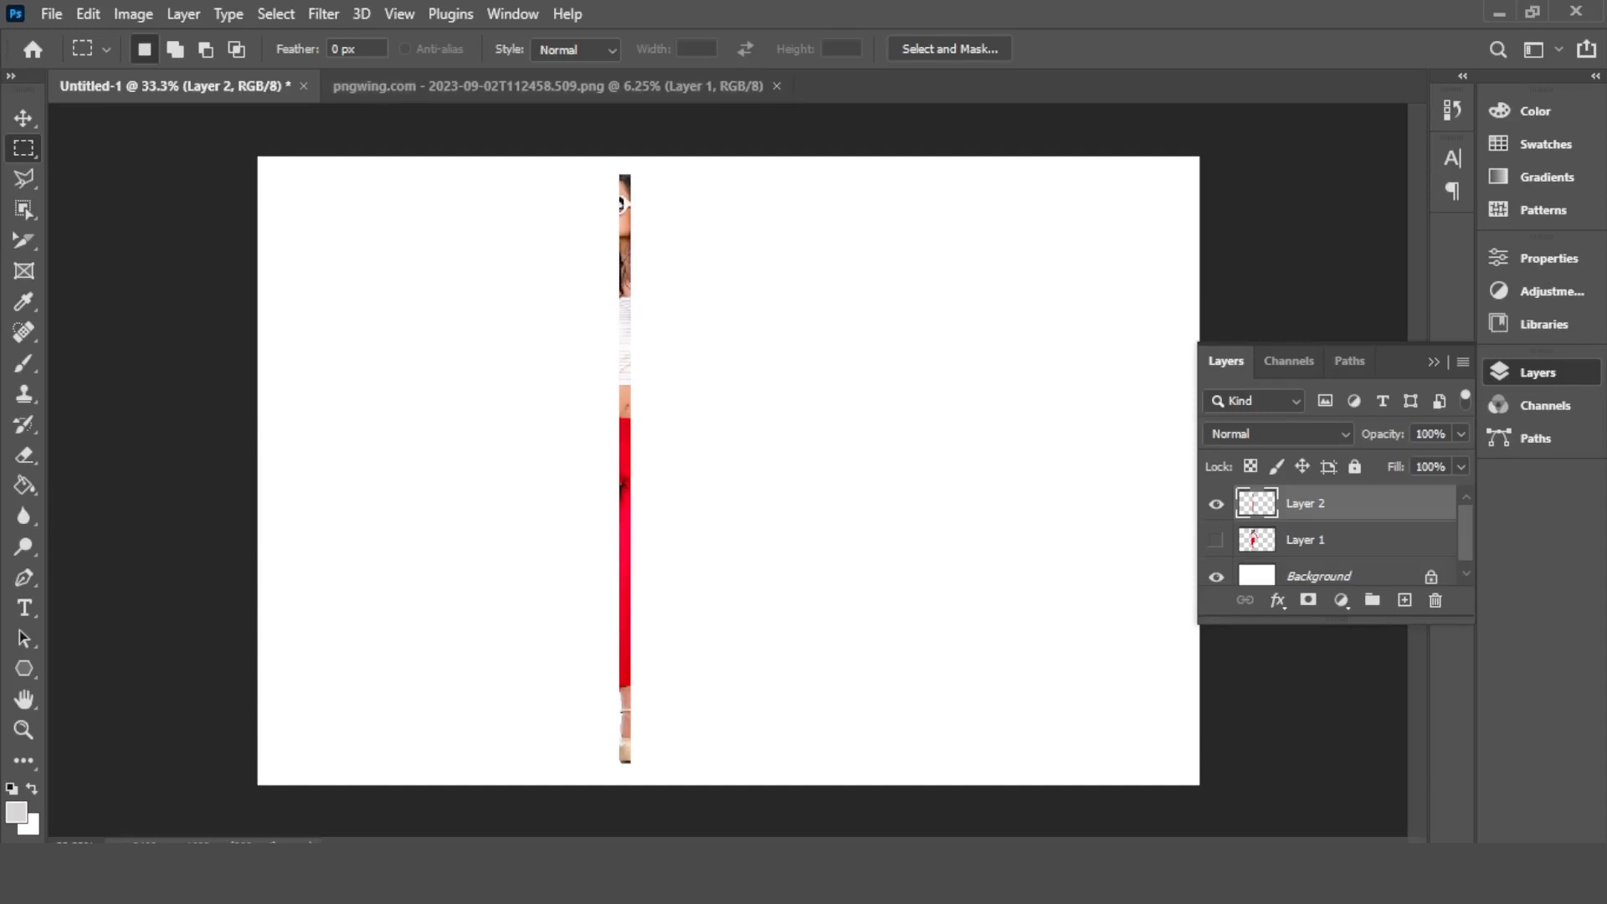
pyautogui.hotkey('ctrl', 't')
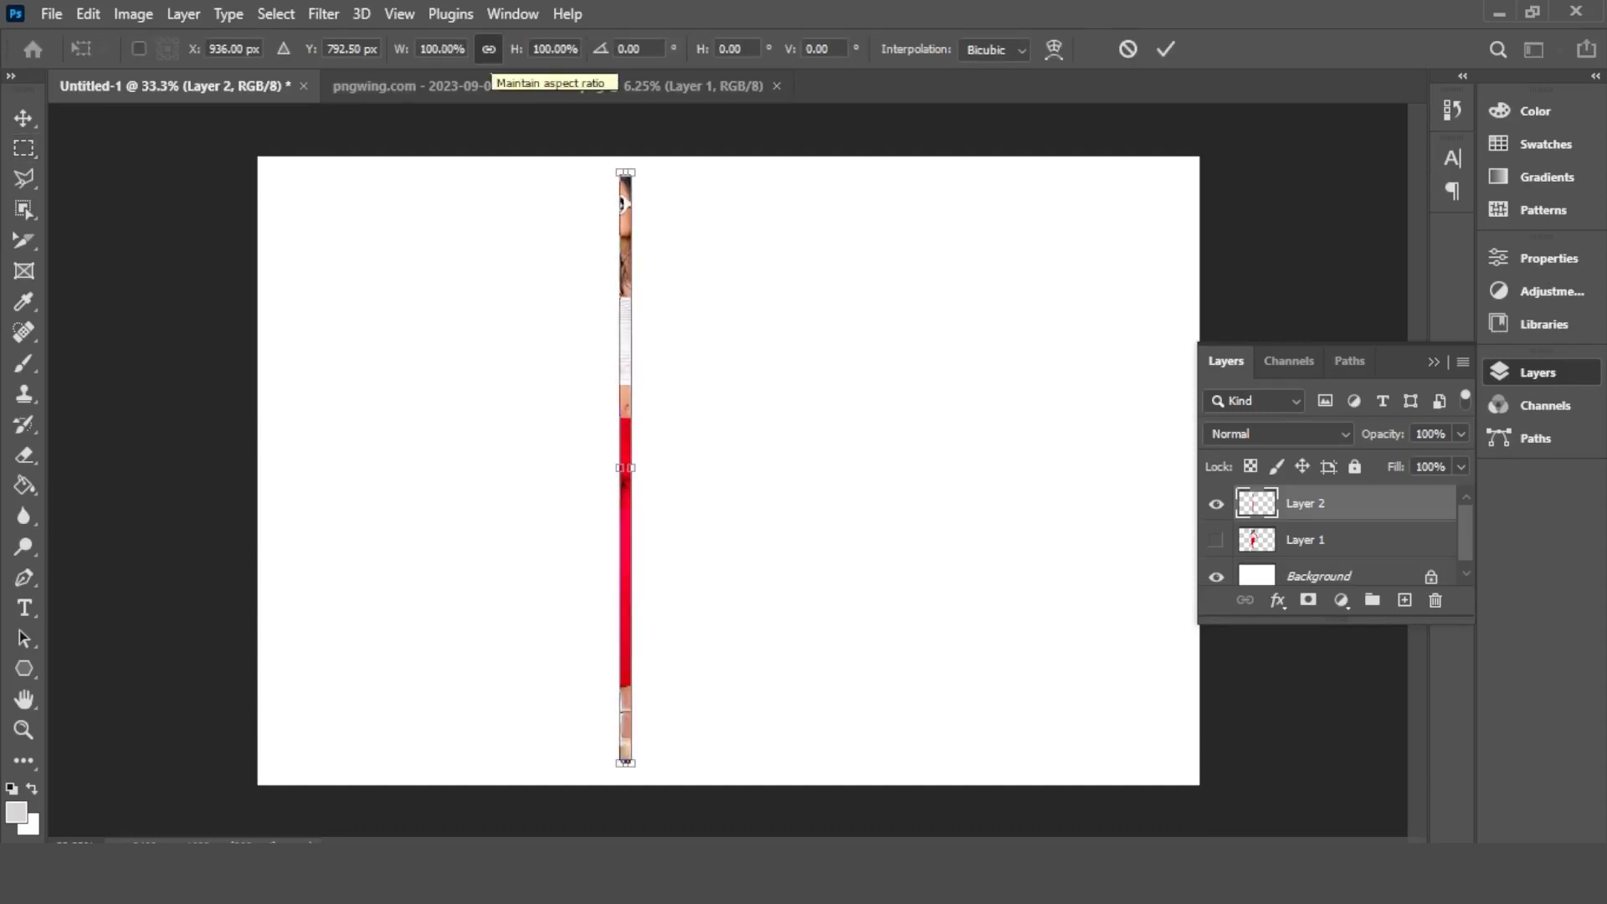
pyautogui.click(489, 50)
pyautogui.moveTo(631, 468); pyautogui.dragTo(1023, 468)
pyautogui.moveTo(1152, 467); pyautogui.dragTo(1198, 467)
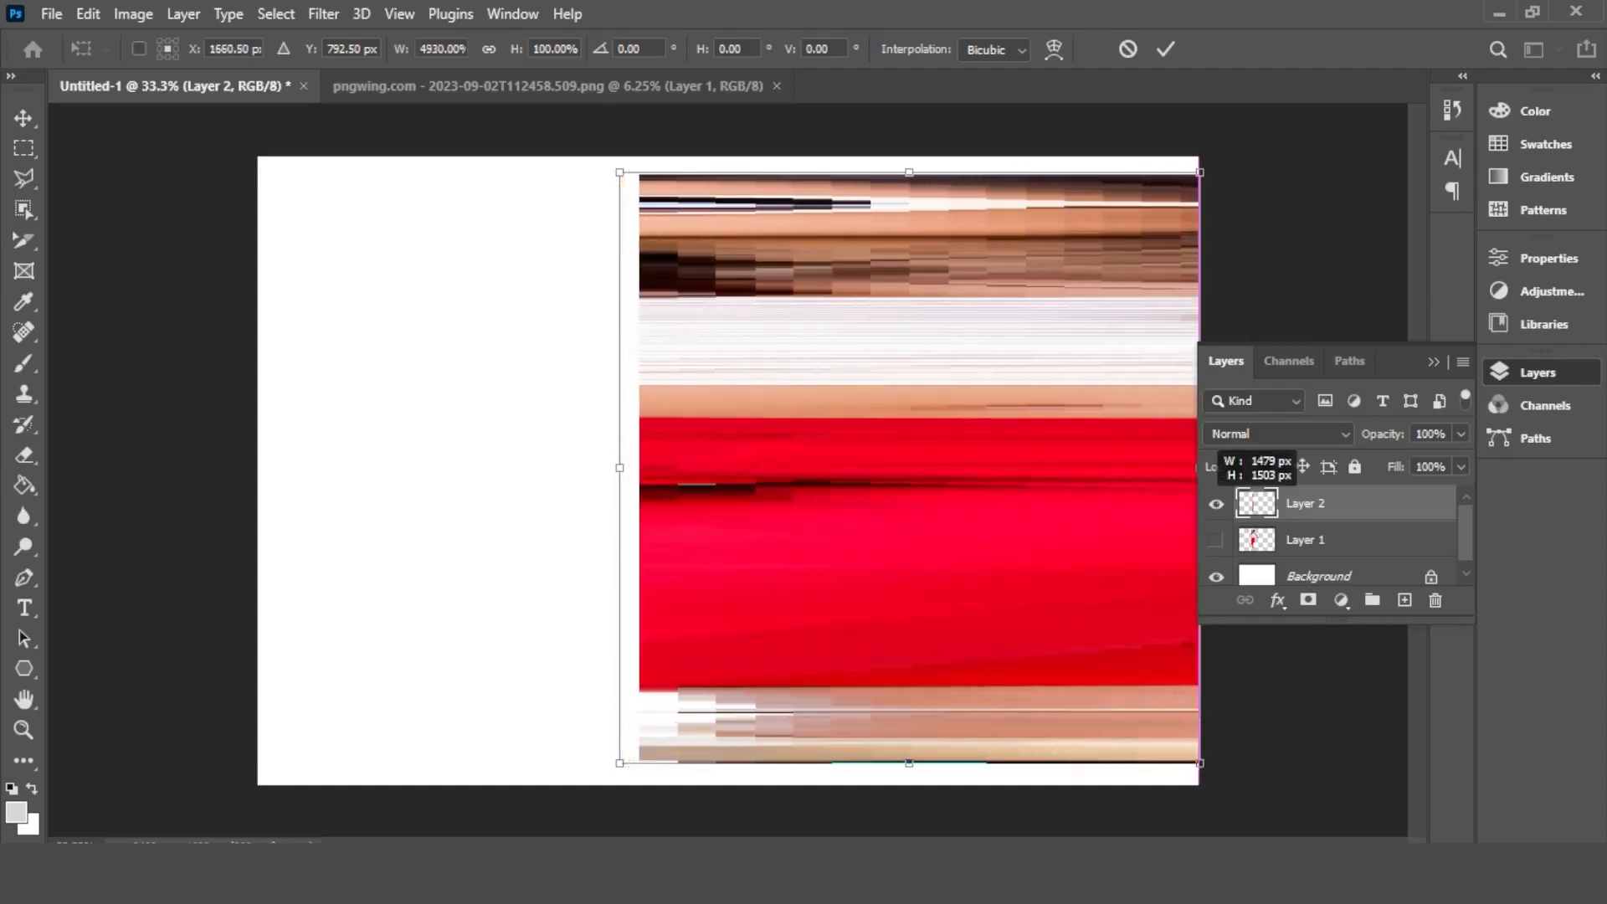
pyautogui.moveTo(619, 468); pyautogui.dragTo(222, 436)
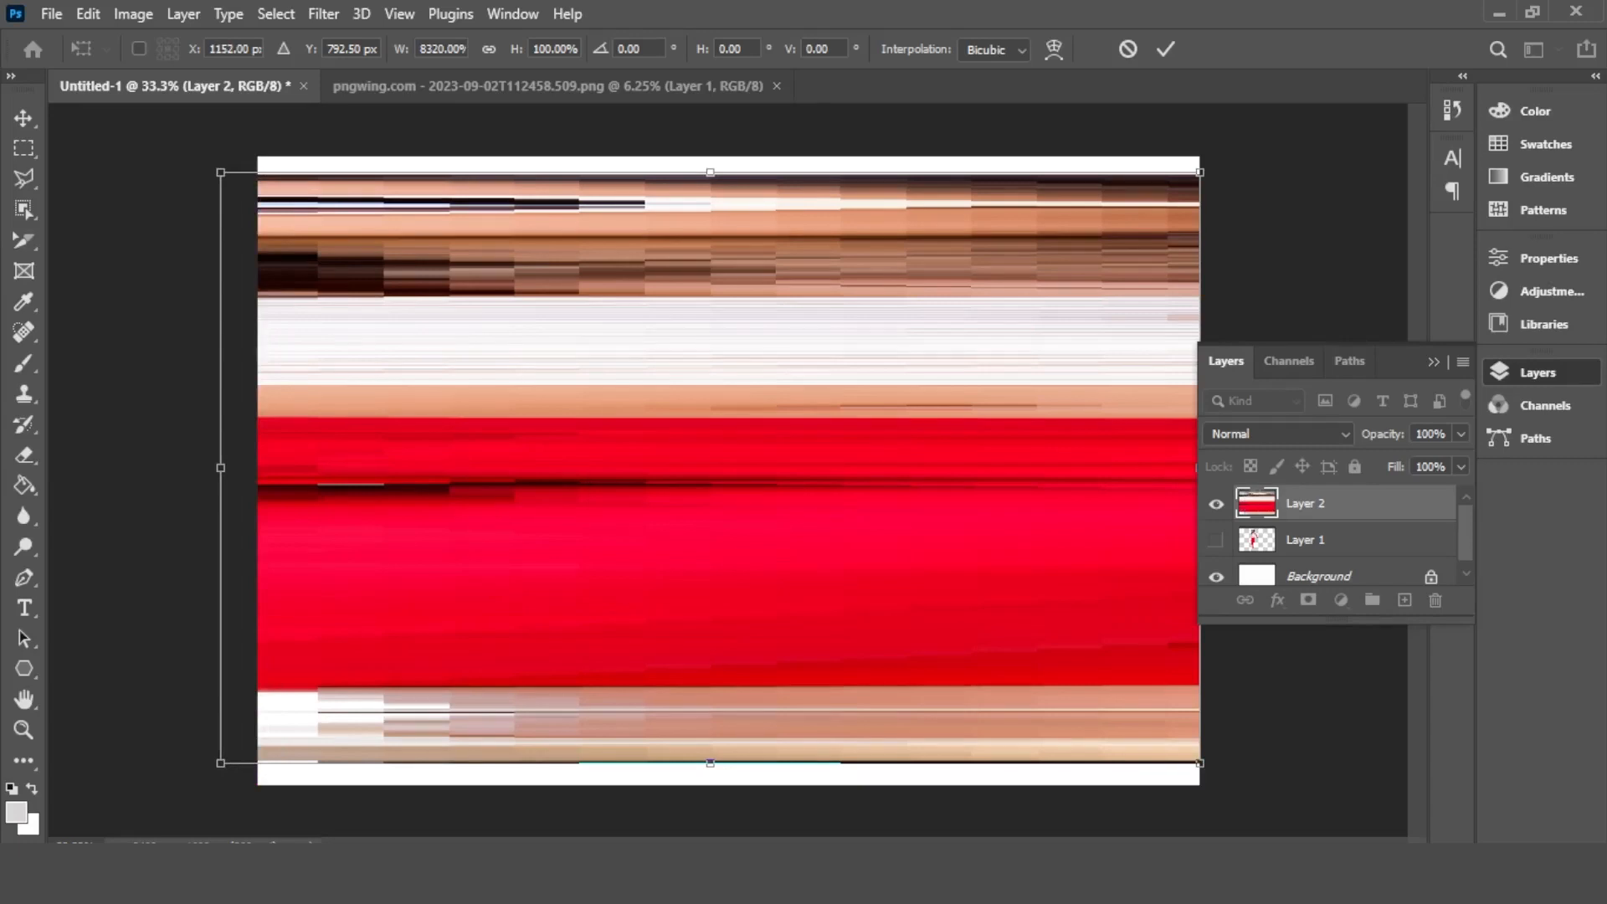
pyautogui.press('Return')
# Apply the Polar Coordinates filter to the stretched Layer 2 strip with the Rectangular to Polar option.
pyautogui.press('m')
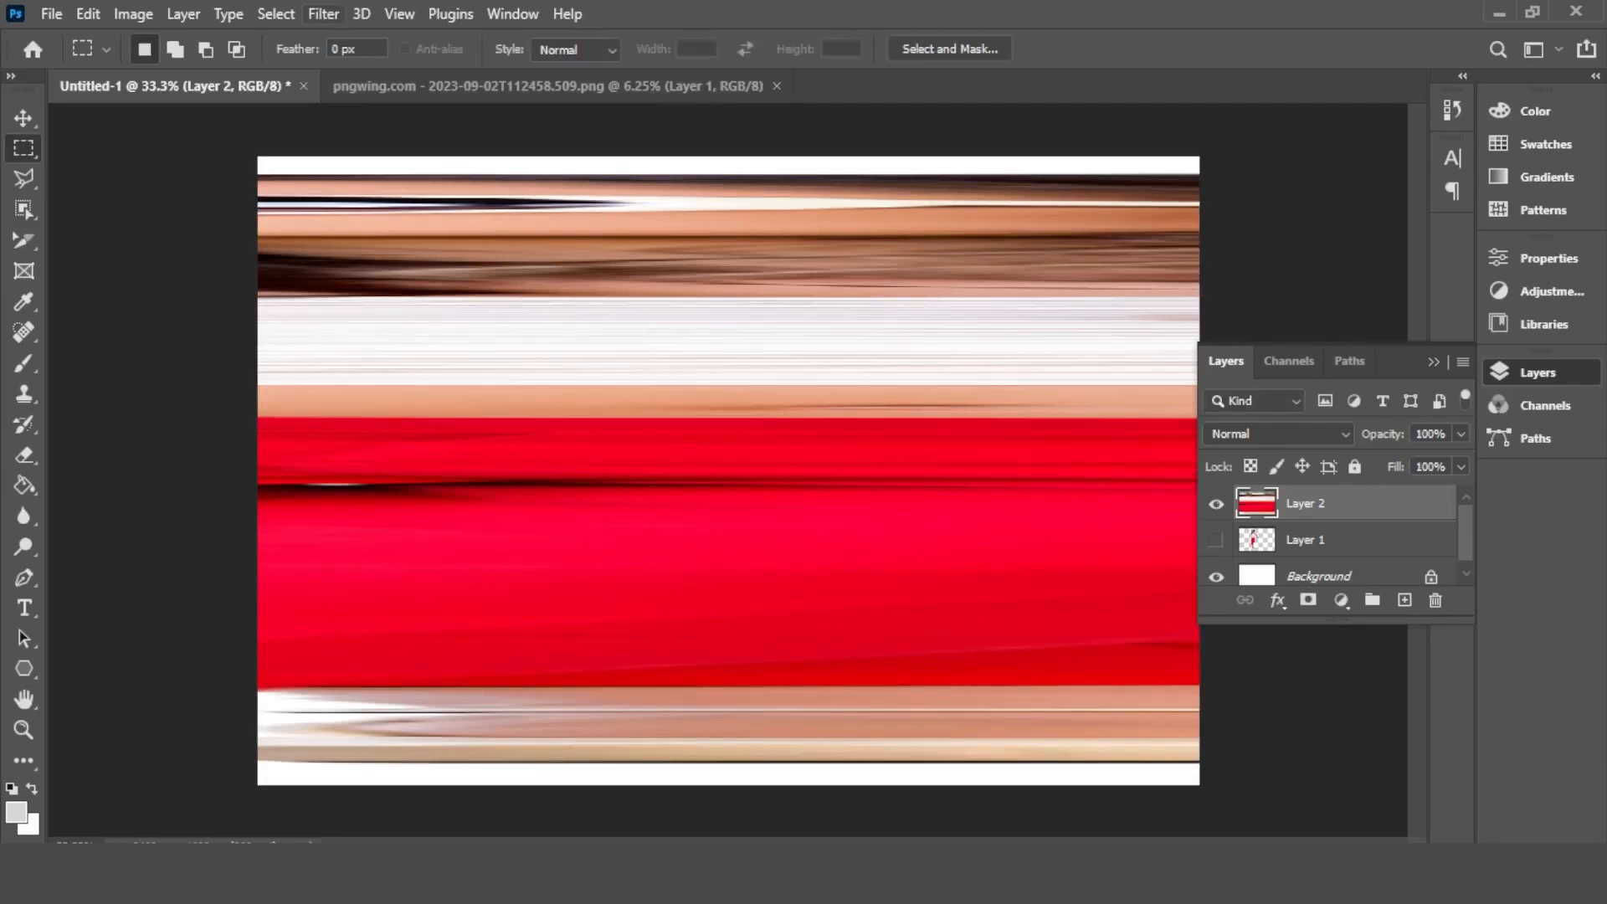
pyautogui.click(323, 13)
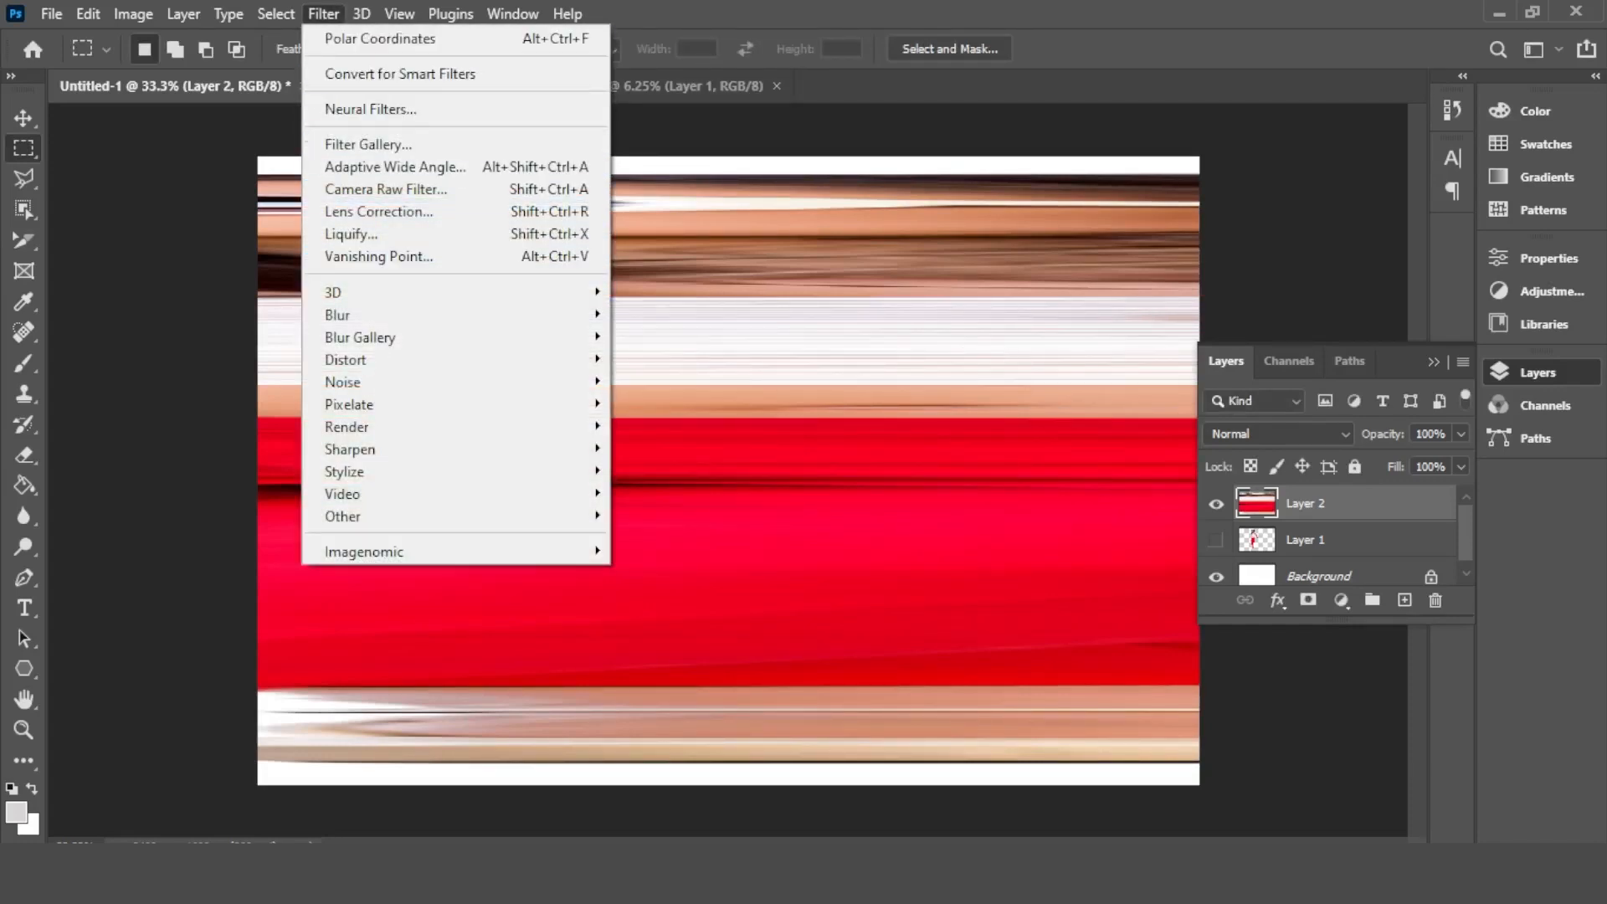
pyautogui.moveTo(352, 359)
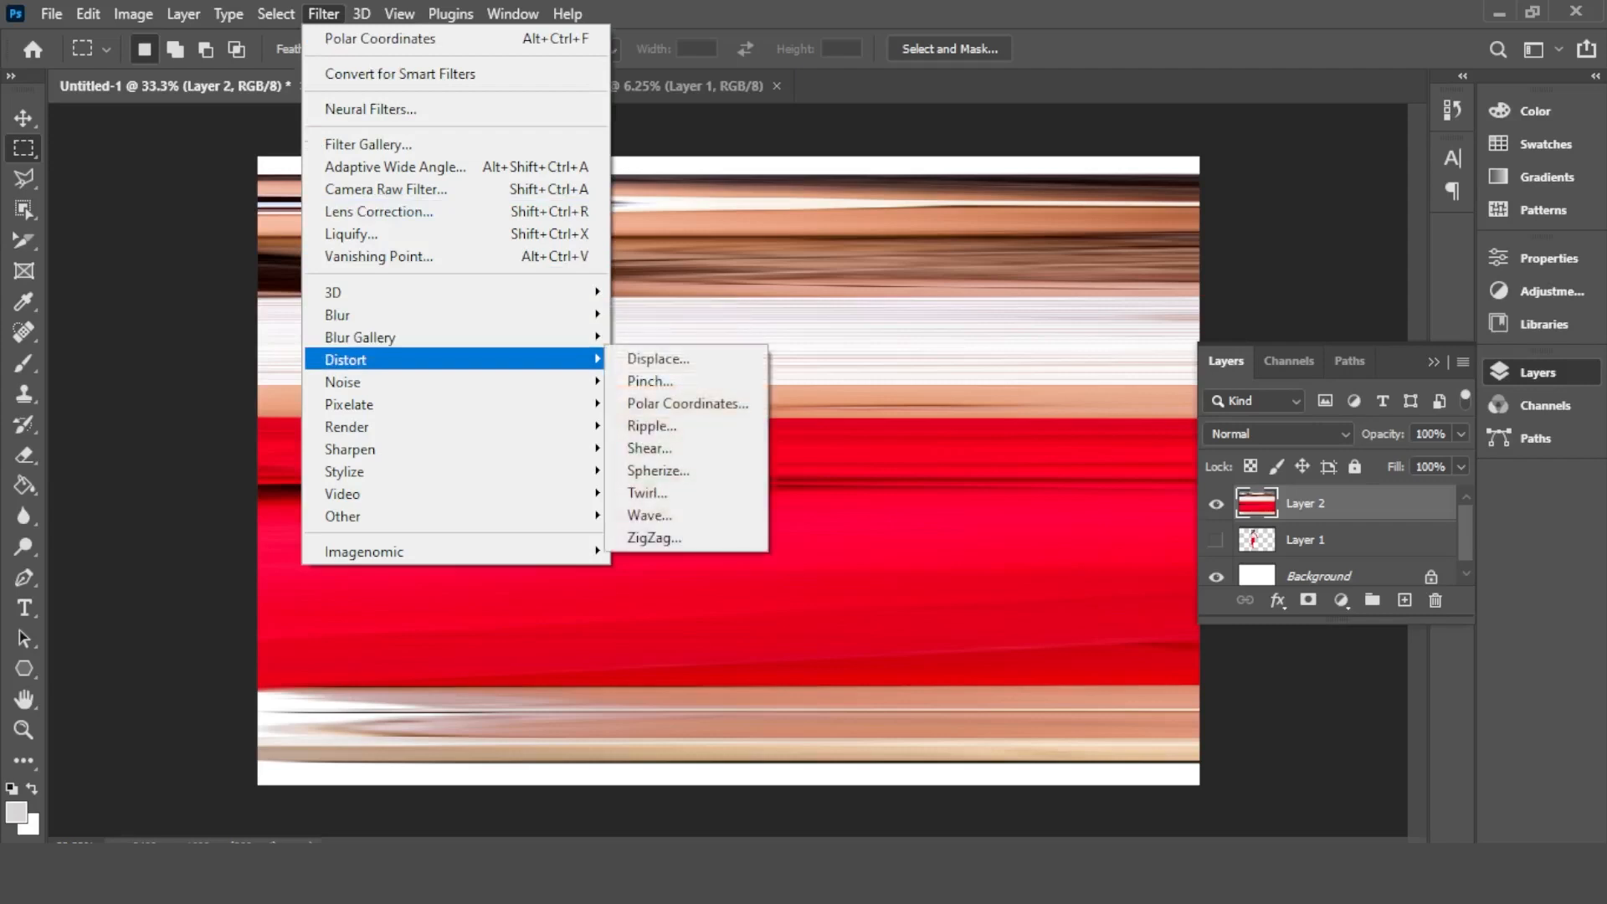
pyautogui.click(688, 403)
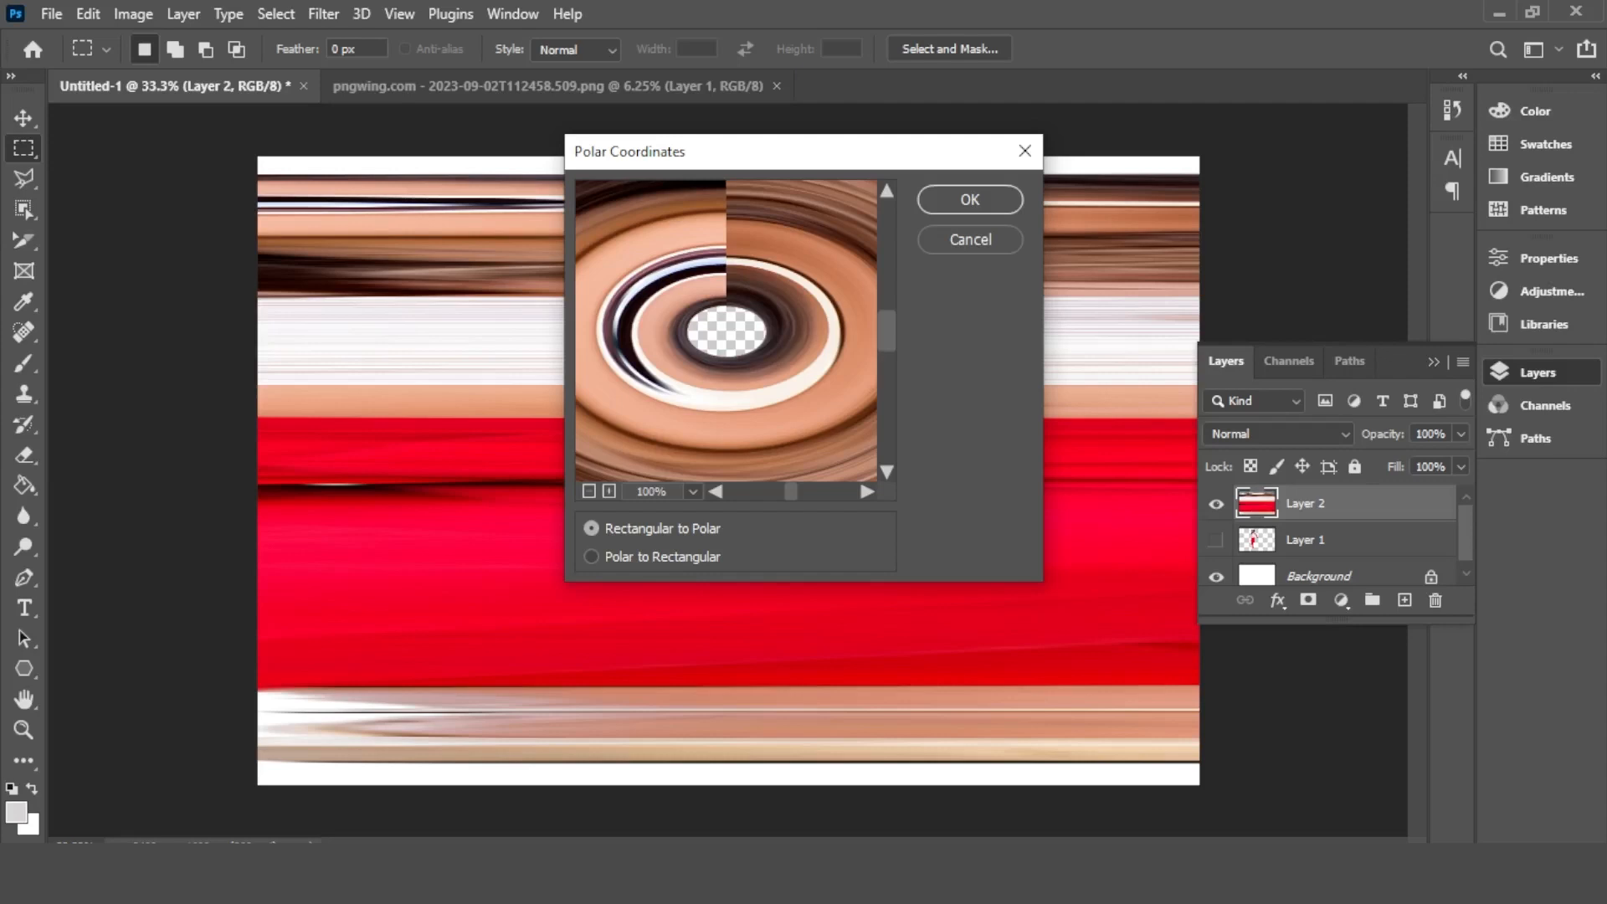
pyautogui.press('Return')
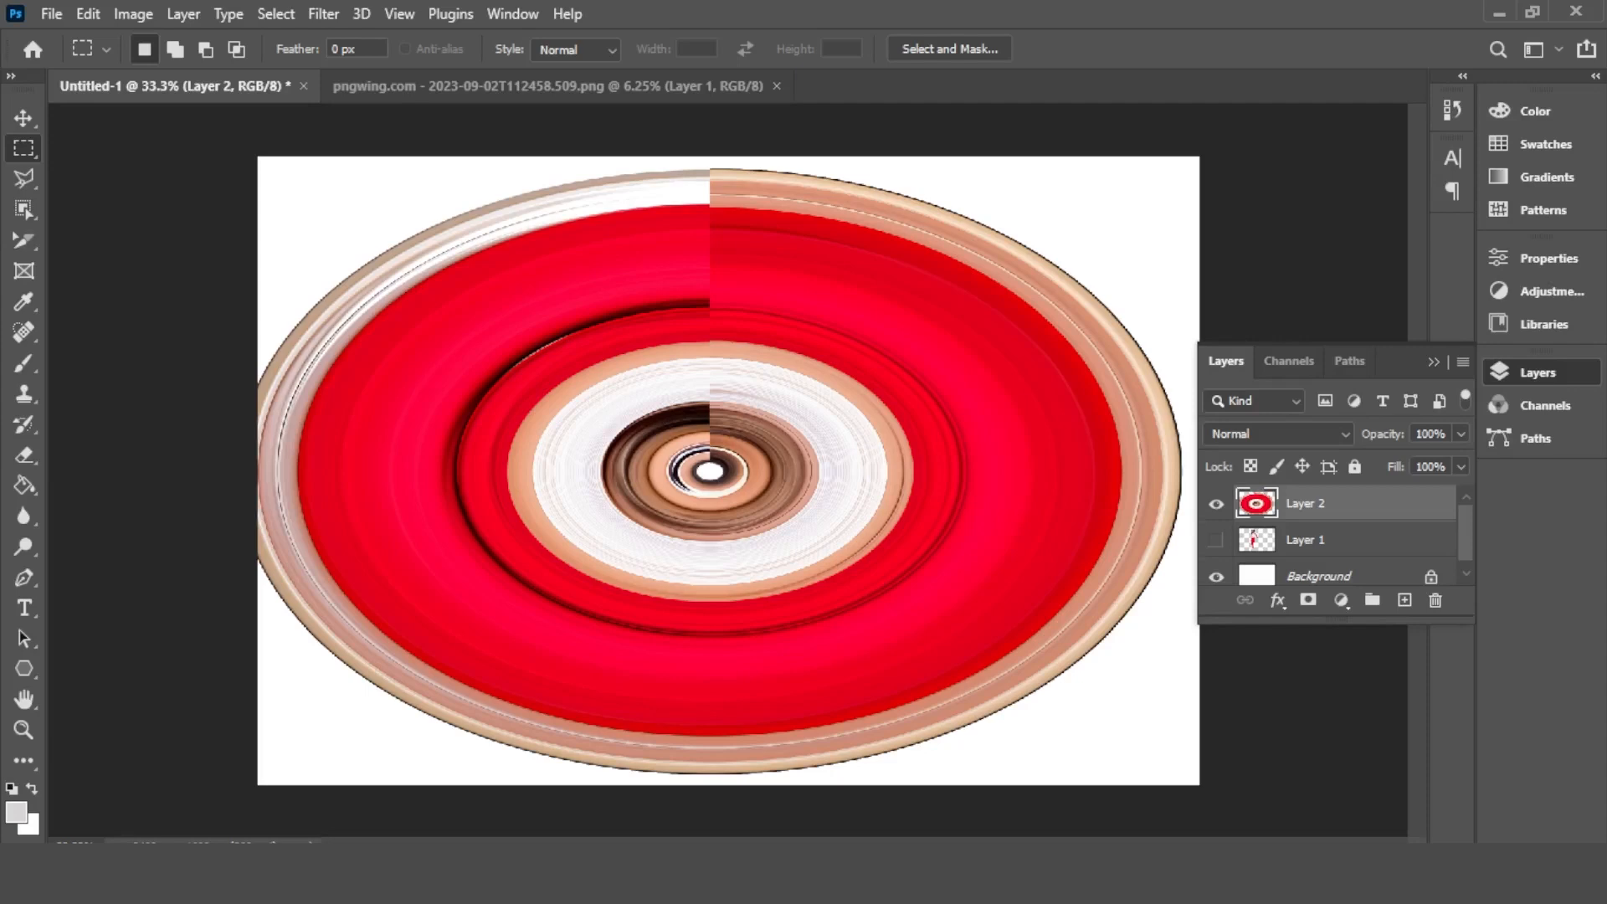
# Narrow the Layer 2 ellipse to about 70.98% width, keeping its height, and place it fully inside the canvas near the center.
pyautogui.hotkey('ctrl', 't')
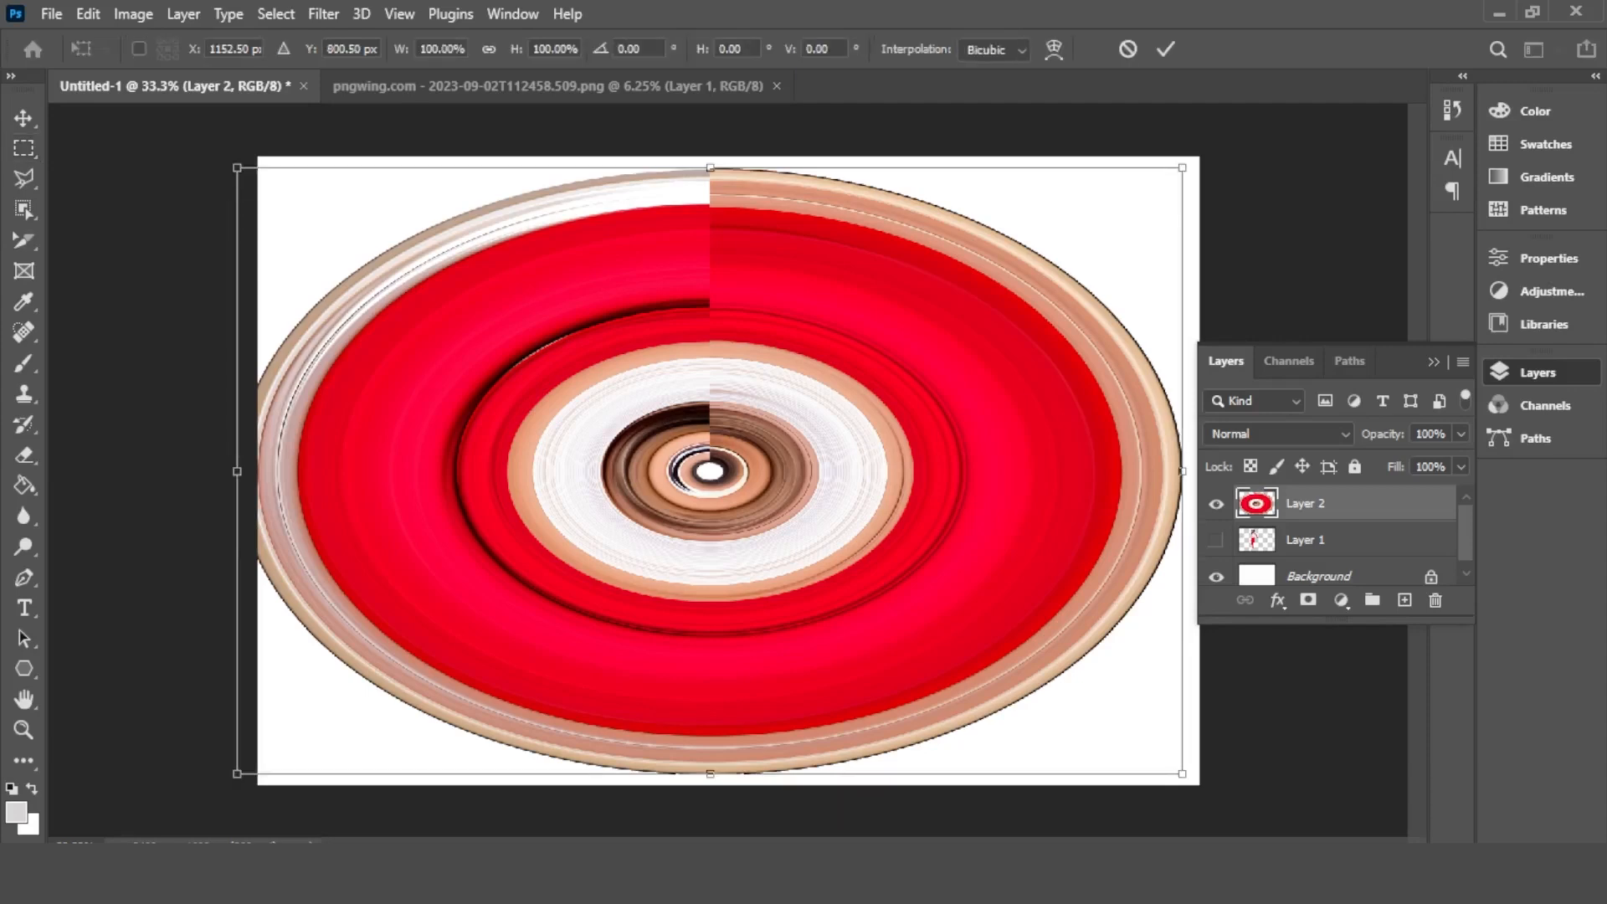
pyautogui.moveTo(1182, 472); pyautogui.dragTo(913, 472)
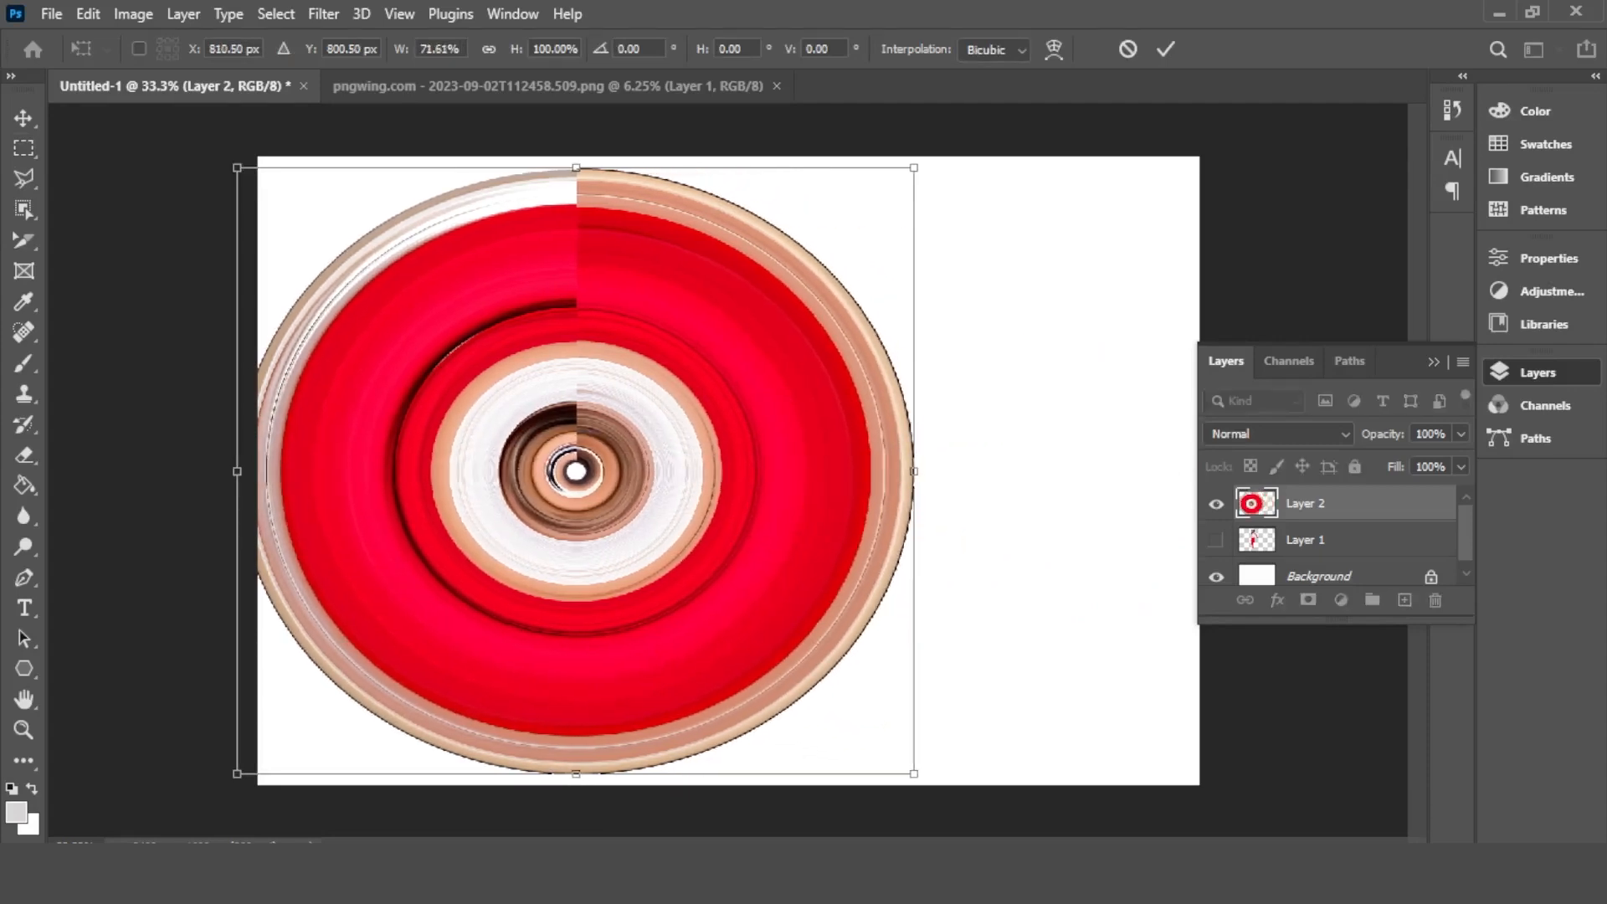
pyautogui.moveTo(767, 393); pyautogui.dragTo(887, 394)
pyautogui.moveTo(1035, 471); pyautogui.dragTo(1028, 471)
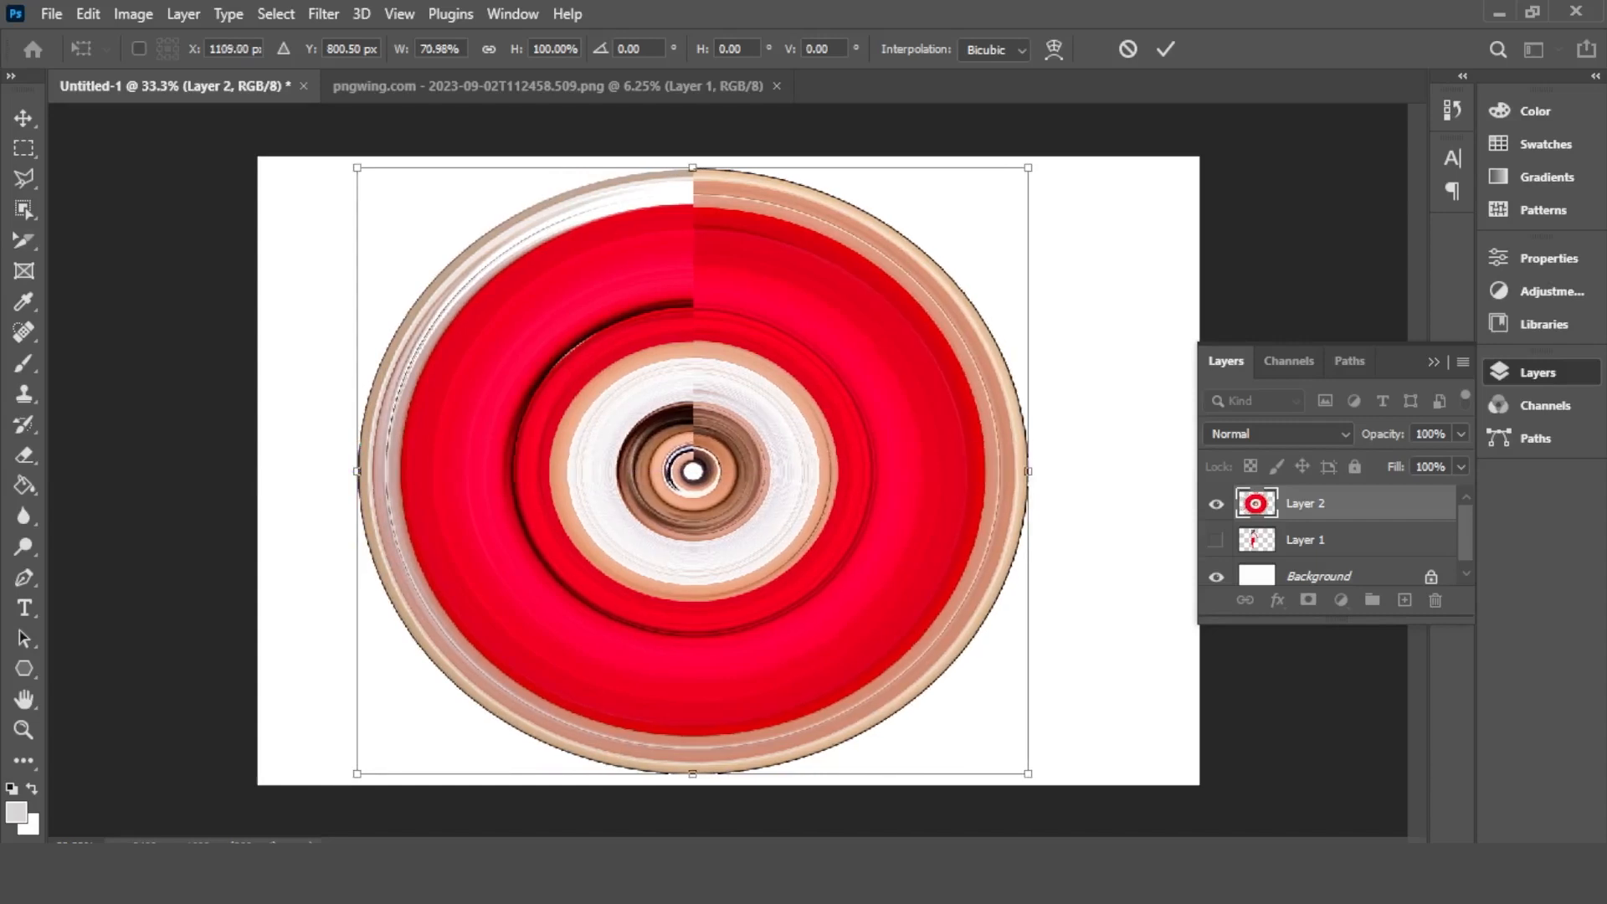
pyautogui.press('Return')
pyautogui.press('m')
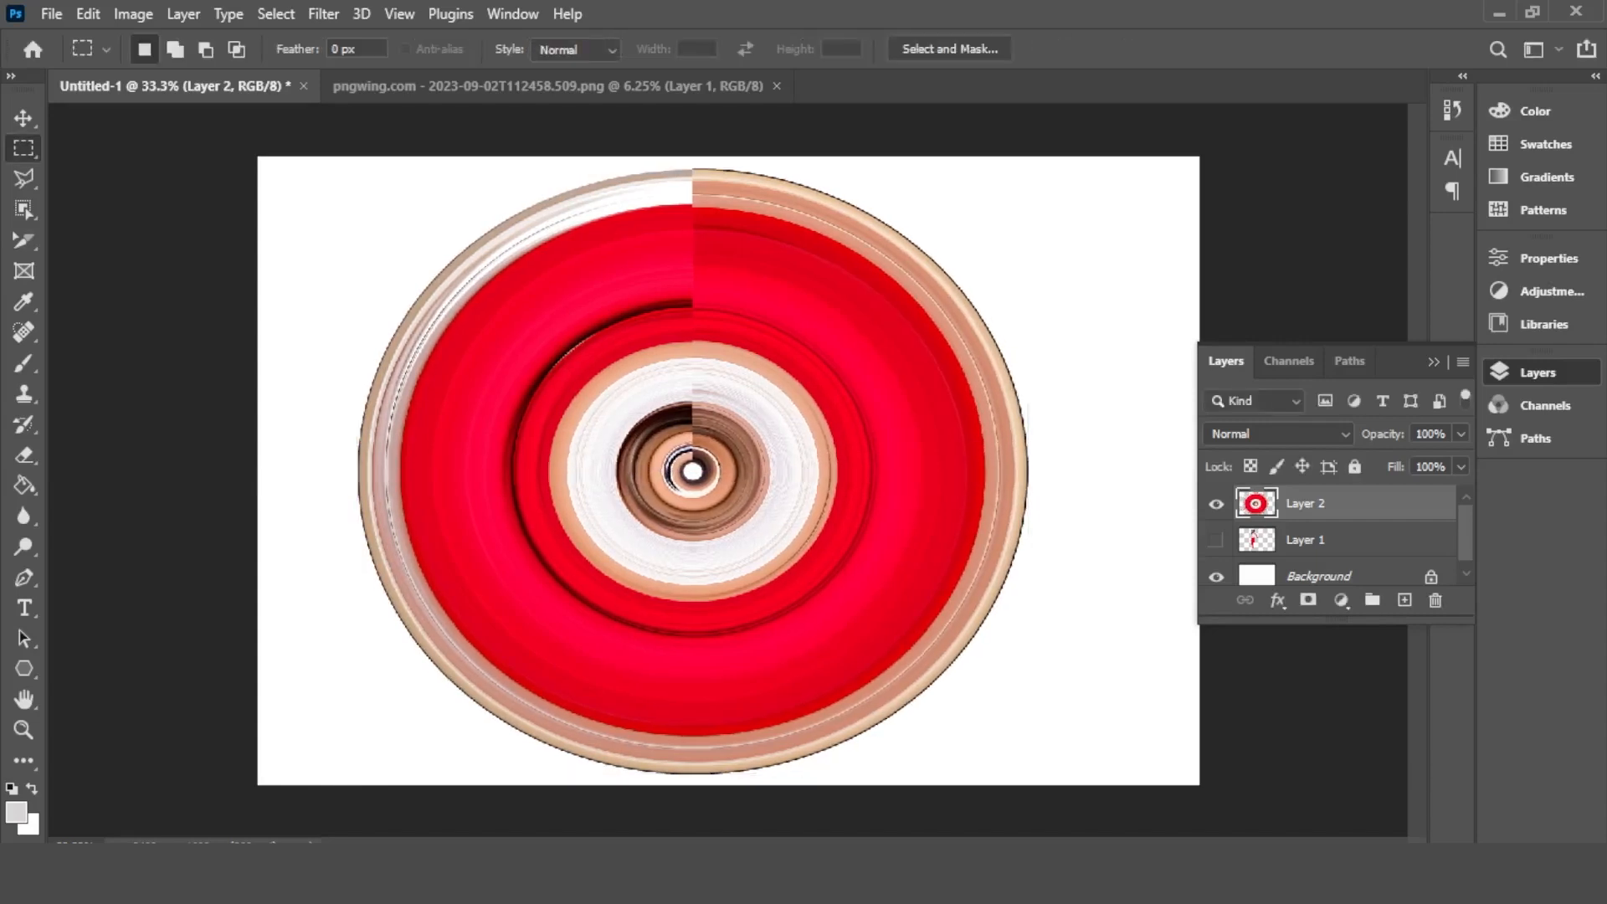
# Make Layer 1 visible and move it above Layer 2 so the model stands in front of the disc.
pyautogui.press('v')
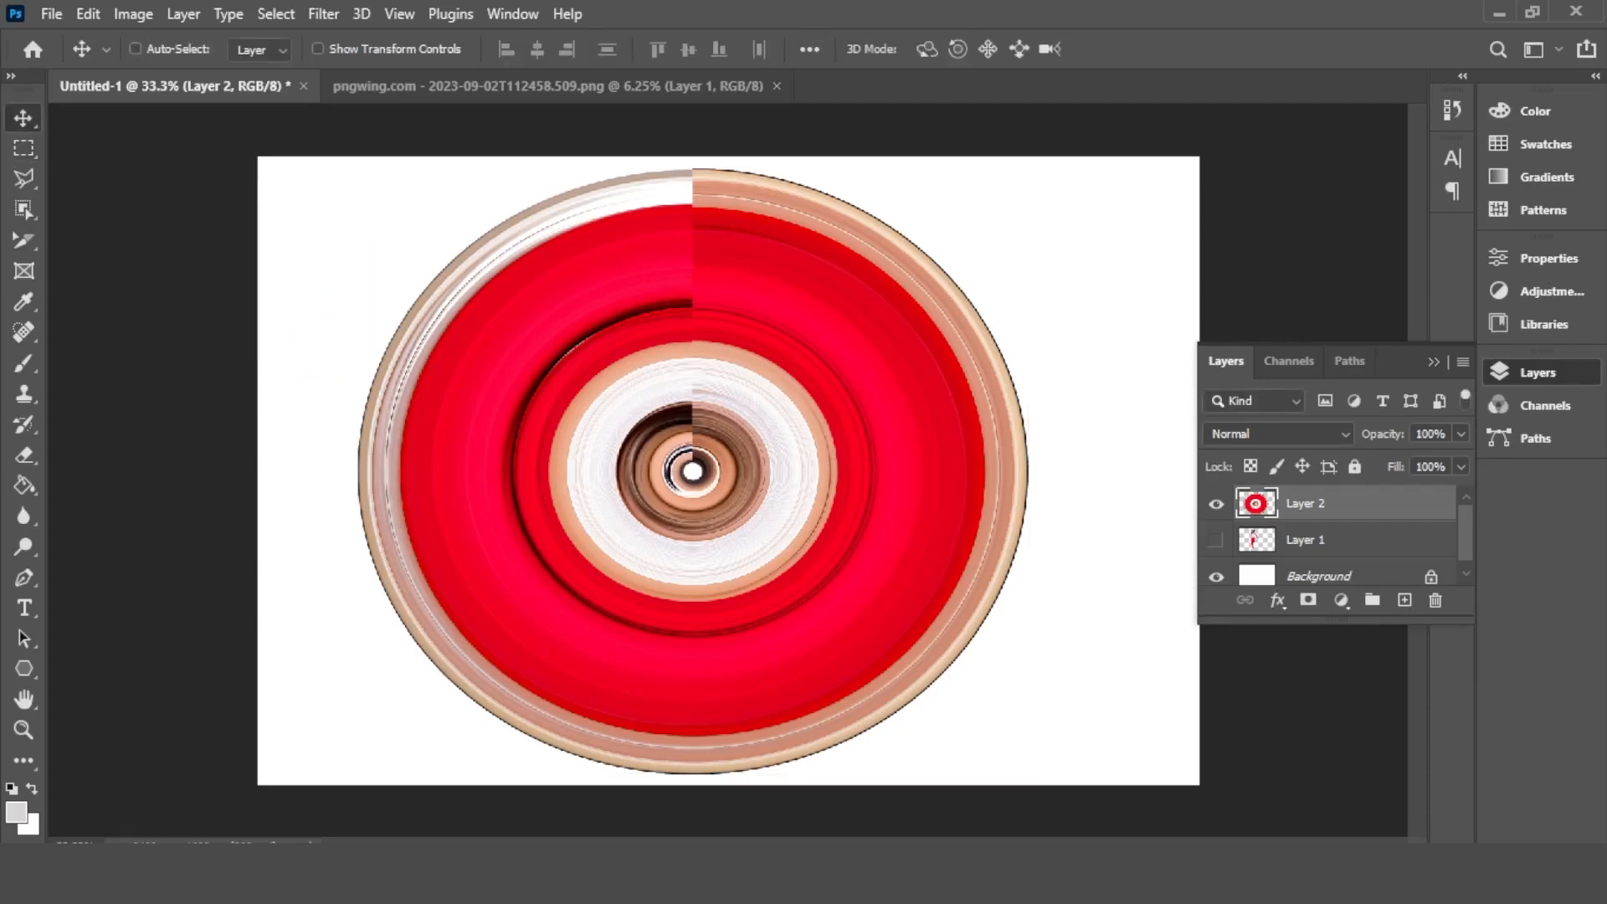
pyautogui.click(1331, 540)
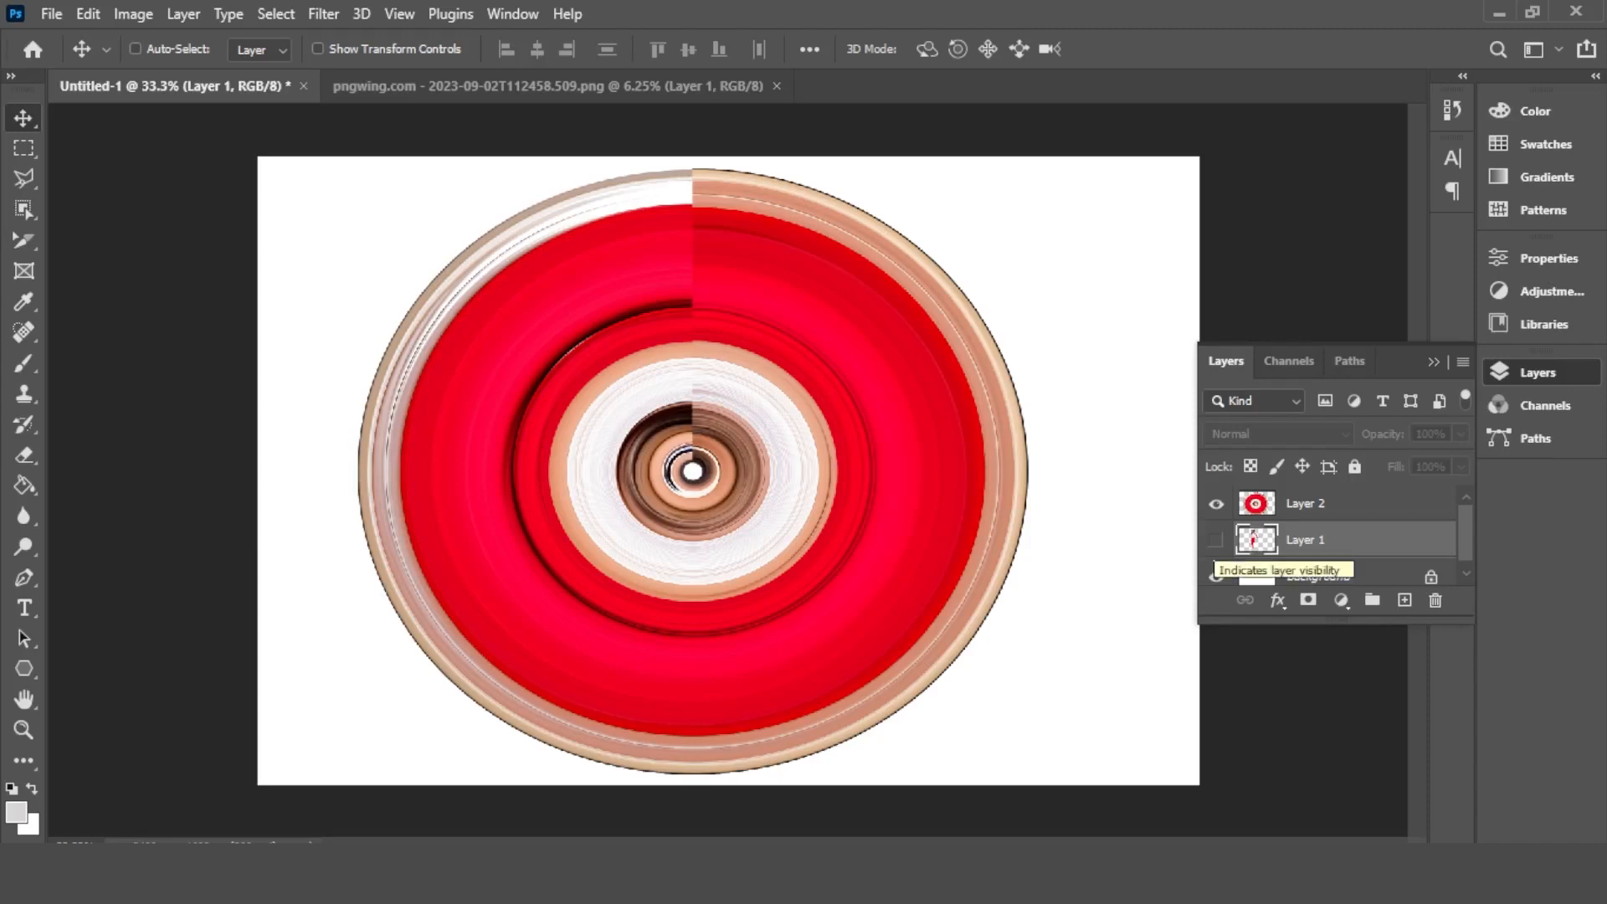
pyautogui.click(1216, 540)
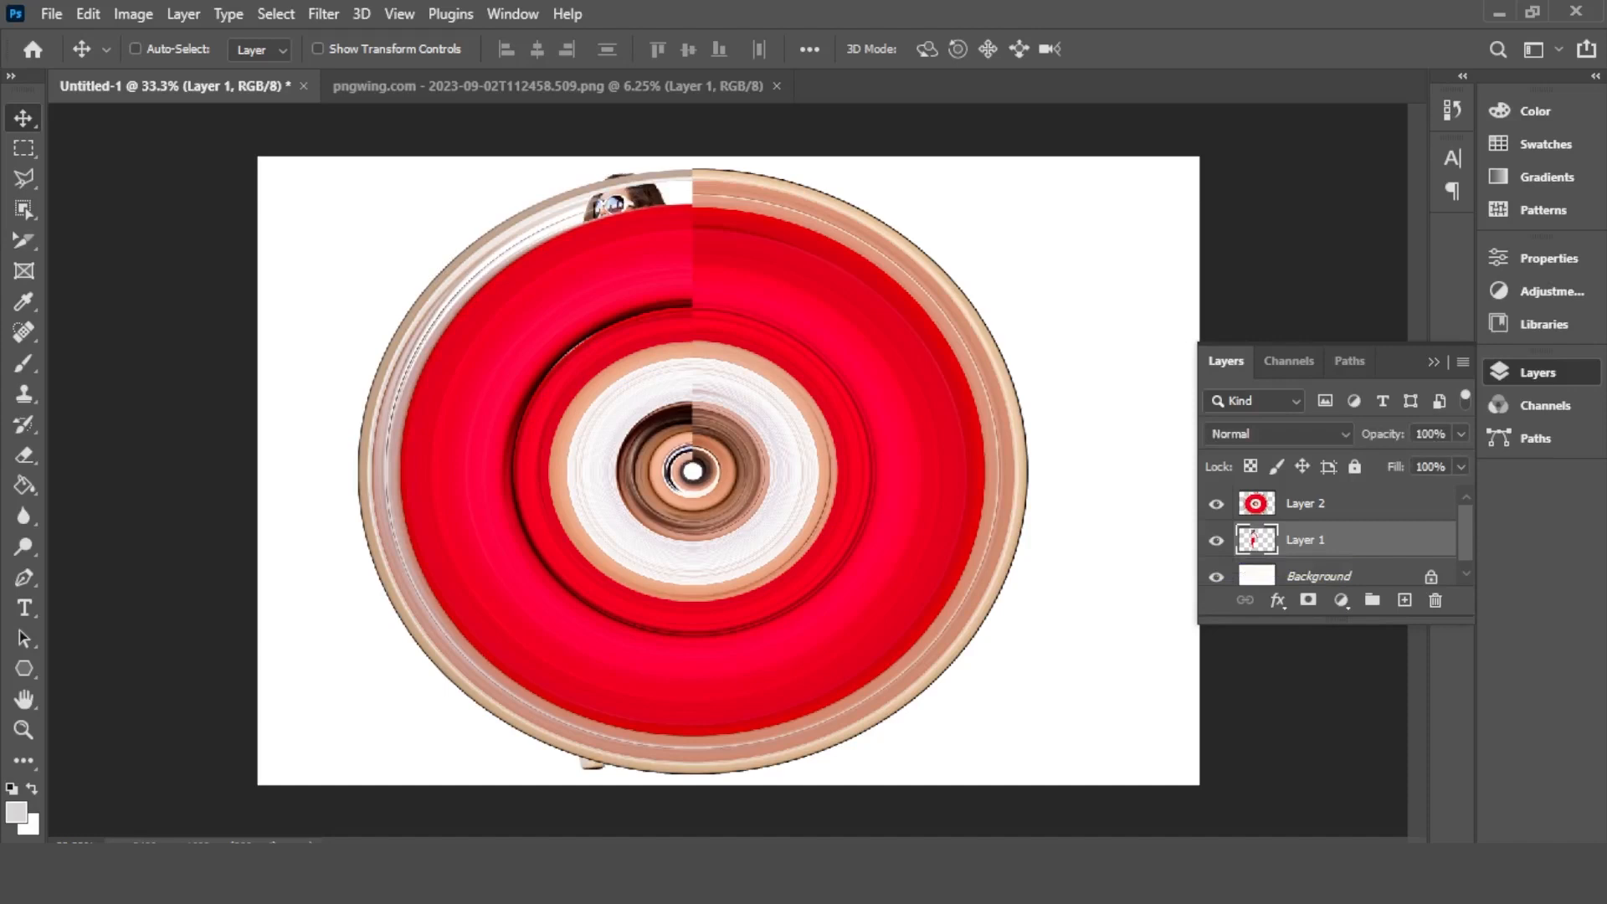
pyautogui.moveTo(1260, 540); pyautogui.dragTo(1260, 496)
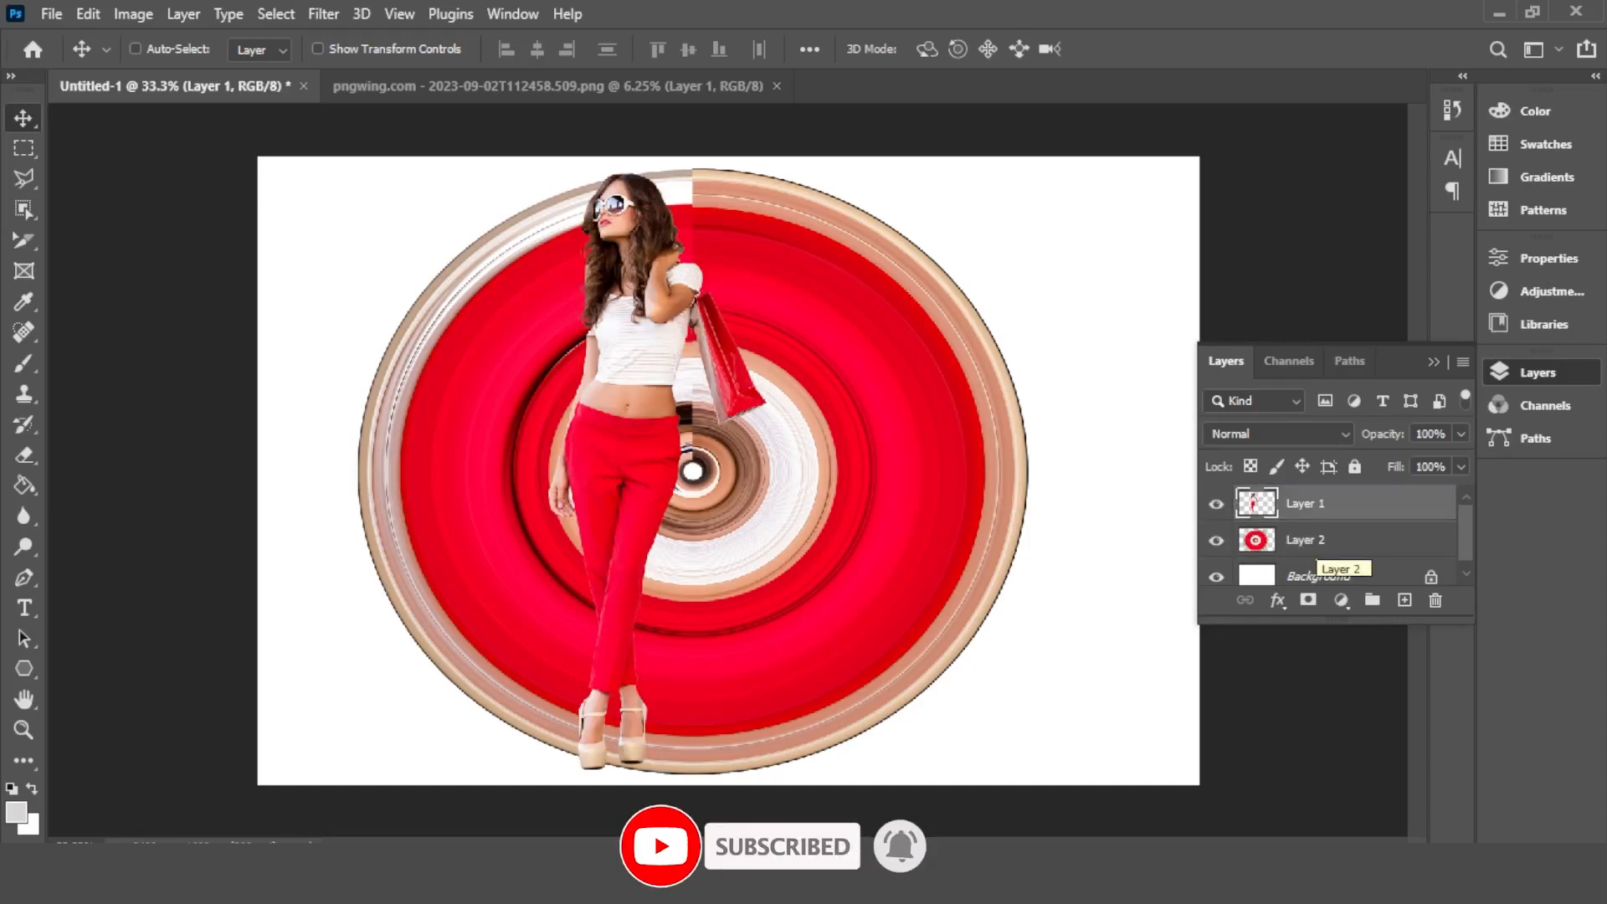
# Nudge the Layer 2 disc left in large increments until its vertical seam is hidden behind the model's head and body.
pyautogui.click(1315, 543)
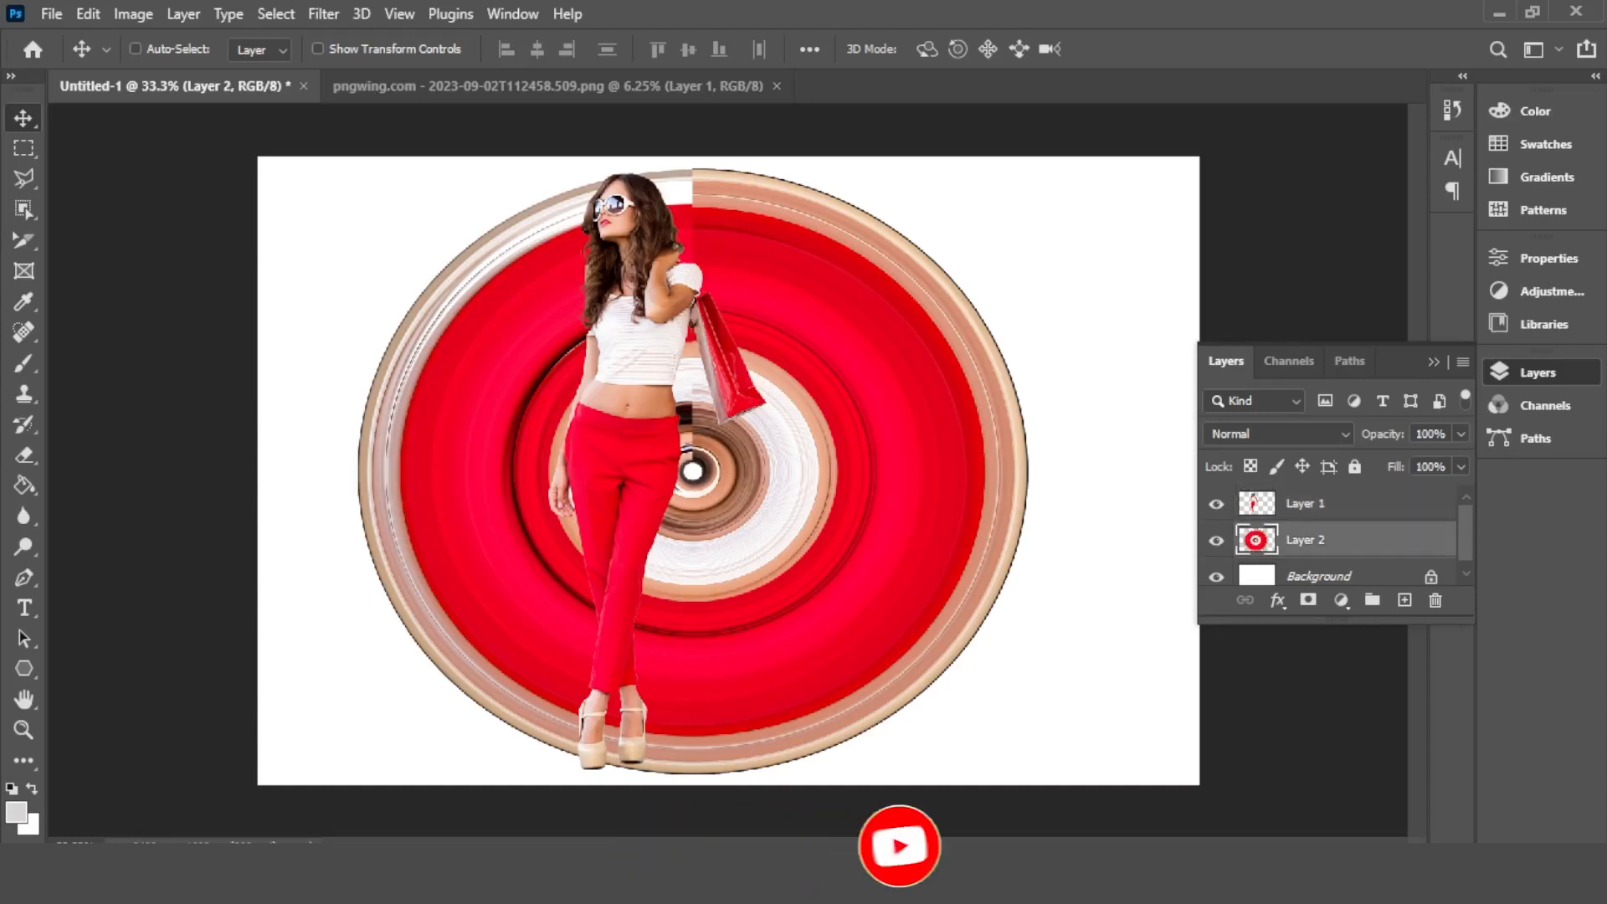
pyautogui.hotkey('shift', 'Left')
pyautogui.hotkey('shift', 'Left')
pyautogui.hotkey('shift', 'Left')
pyautogui.hotkey('shift', 'Left')
pyautogui.hotkey('shift', 'Left')
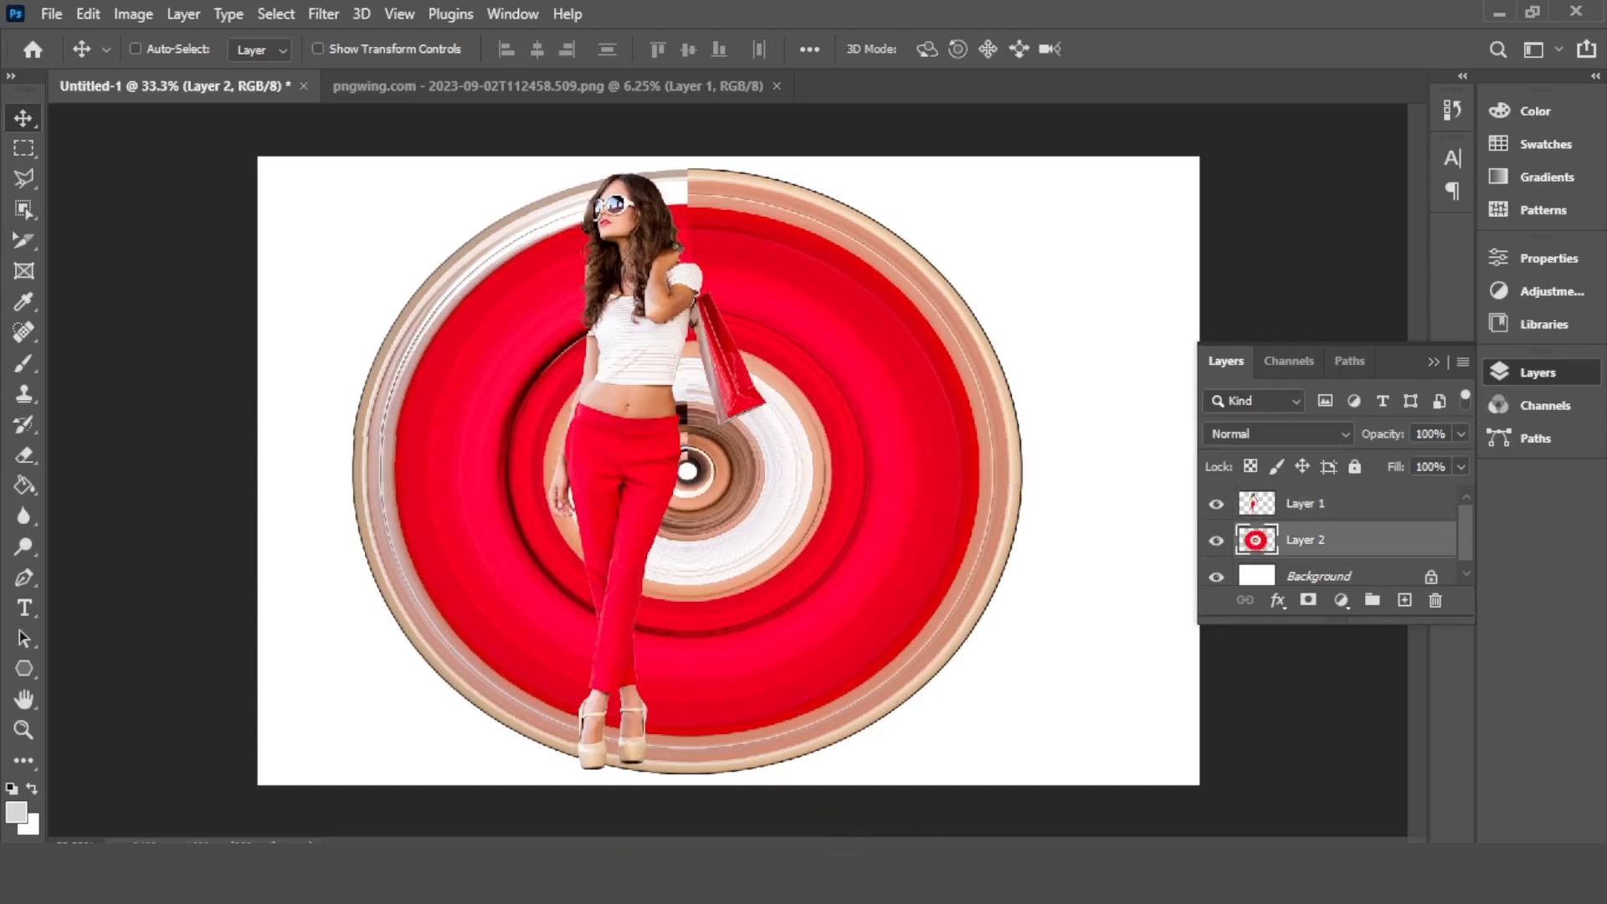
pyautogui.hotkey('shift', 'Left')
pyautogui.hotkey('shift', 'Left')
pyautogui.hotkey('shift', 'Left')
pyautogui.hotkey('shift', 'Left')
pyautogui.hotkey('shift', 'Left')
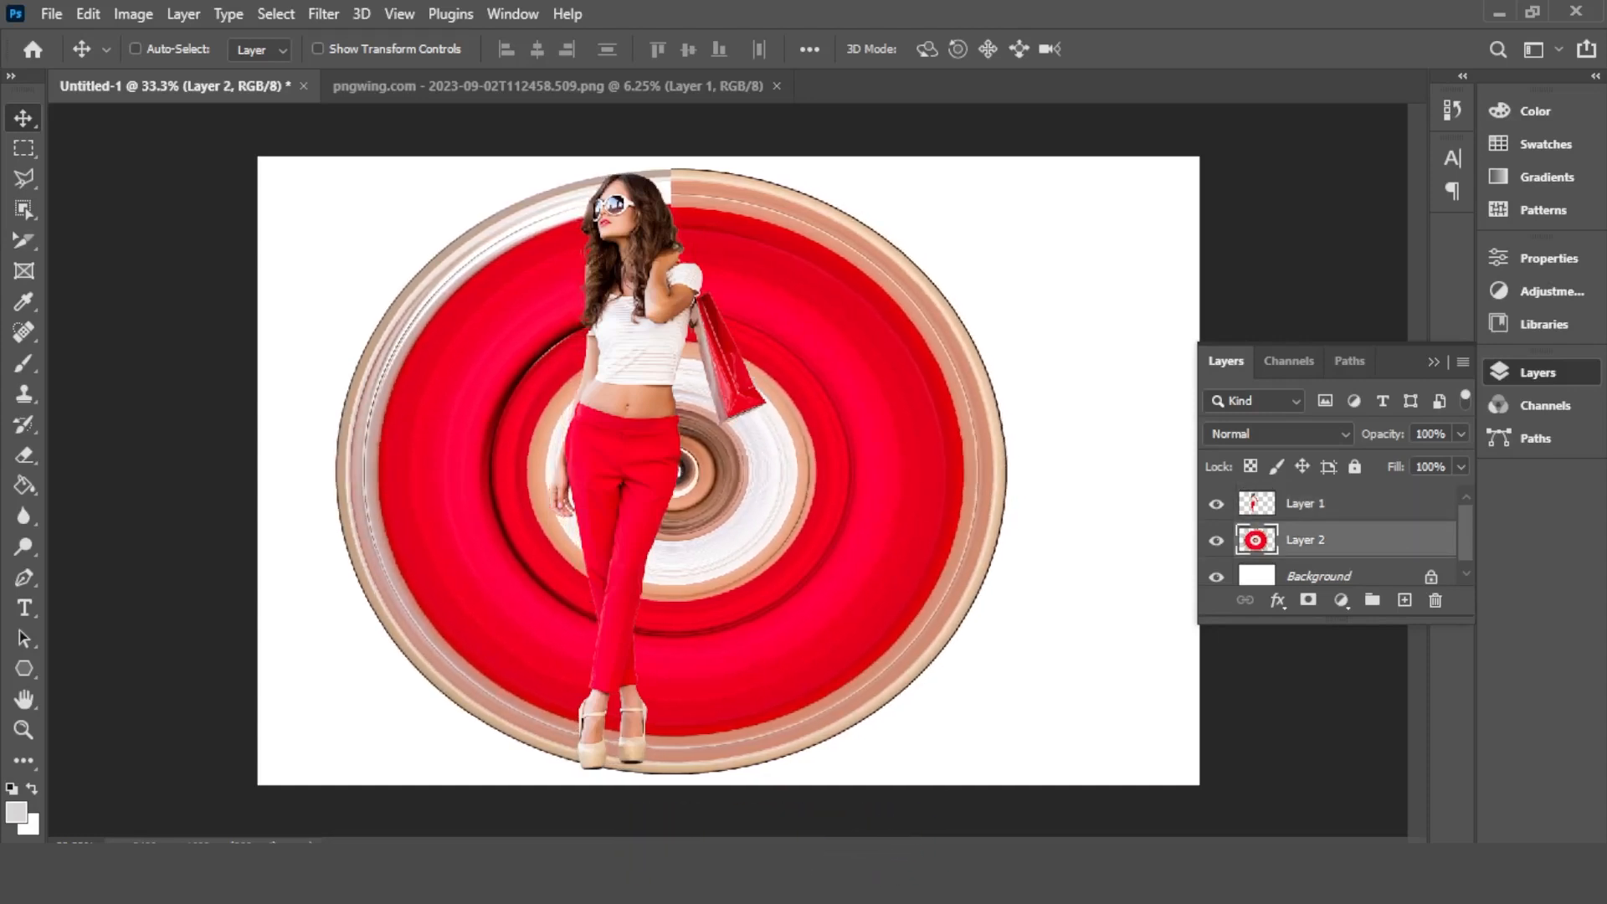
pyautogui.hotkey('shift', 'Left')
pyautogui.hotkey('shift', 'Left')
pyautogui.hotkey('shift', 'Left')
pyautogui.hotkey('shift', 'Left')
pyautogui.hotkey('shift', 'Left')
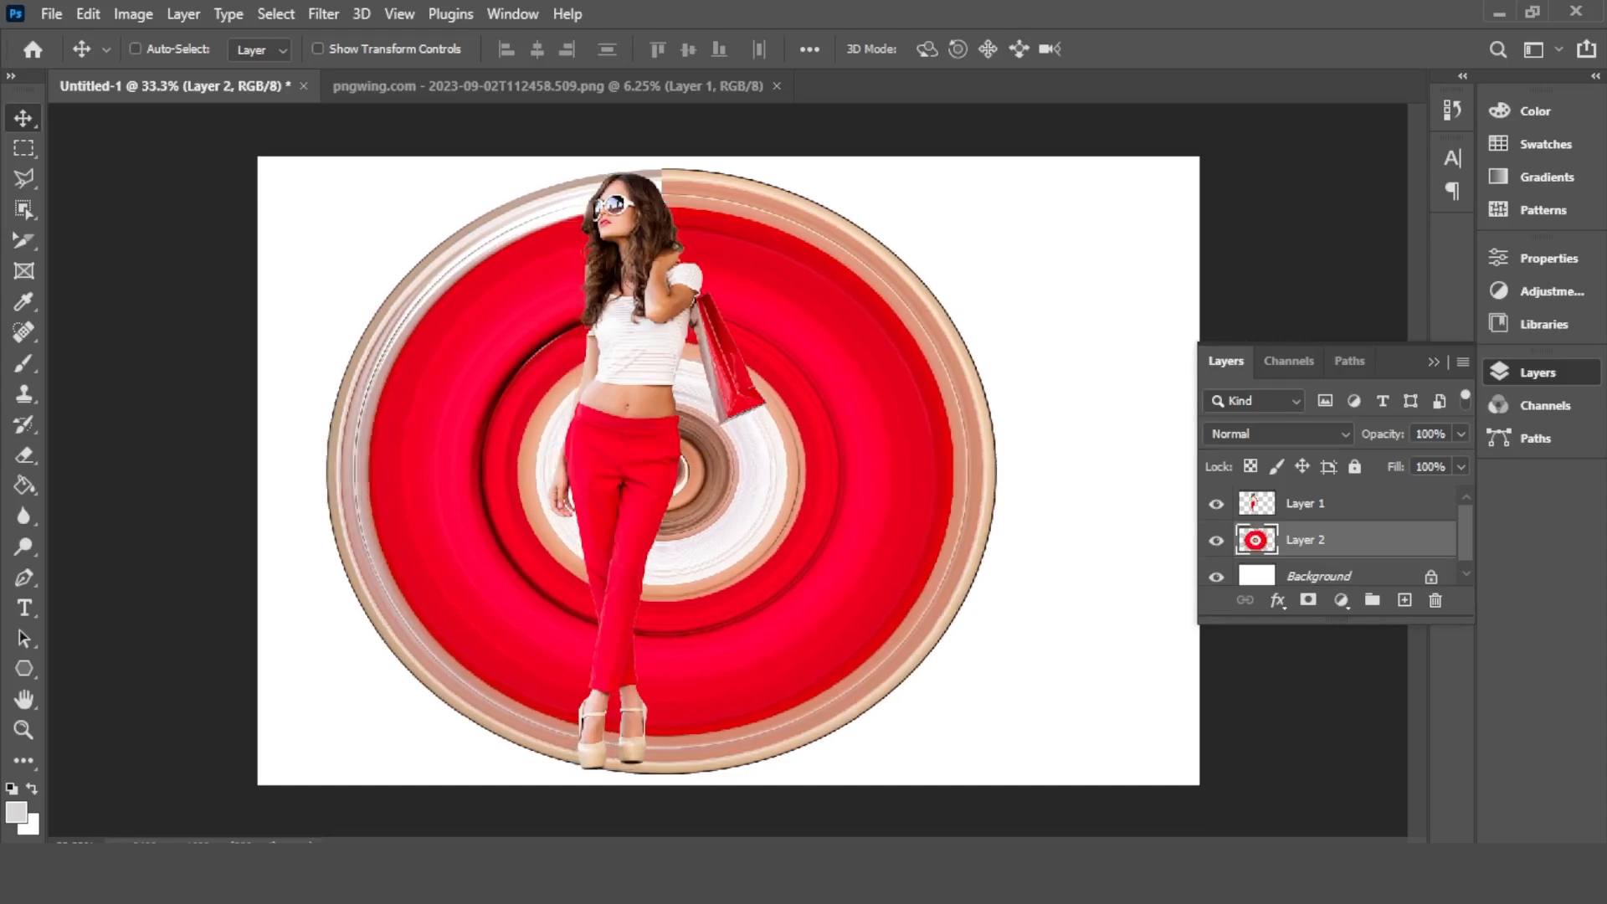
pyautogui.hotkey('shift', 'Left')
pyautogui.hotkey('shift', 'Left')
pyautogui.hotkey('shift', 'Left')
pyautogui.hotkey('shift', 'Left')
pyautogui.hotkey('shift', 'Left')
pyautogui.hotkey('shift', 'Left')
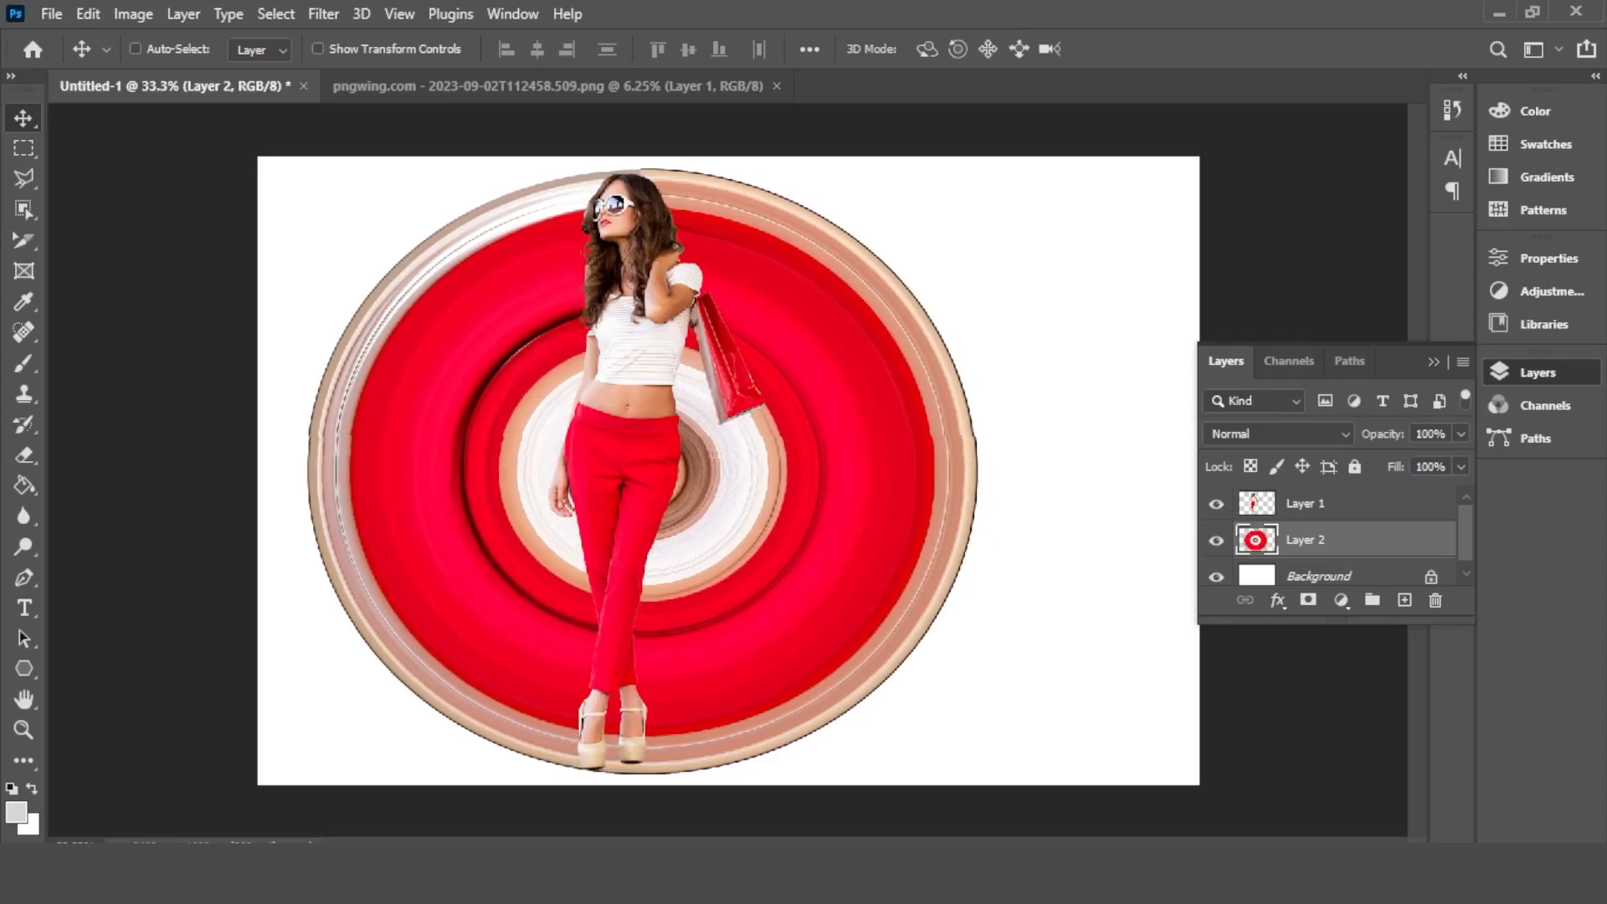
pyautogui.hotkey('shift', 'Left')
pyautogui.hotkey('shift', 'Left')
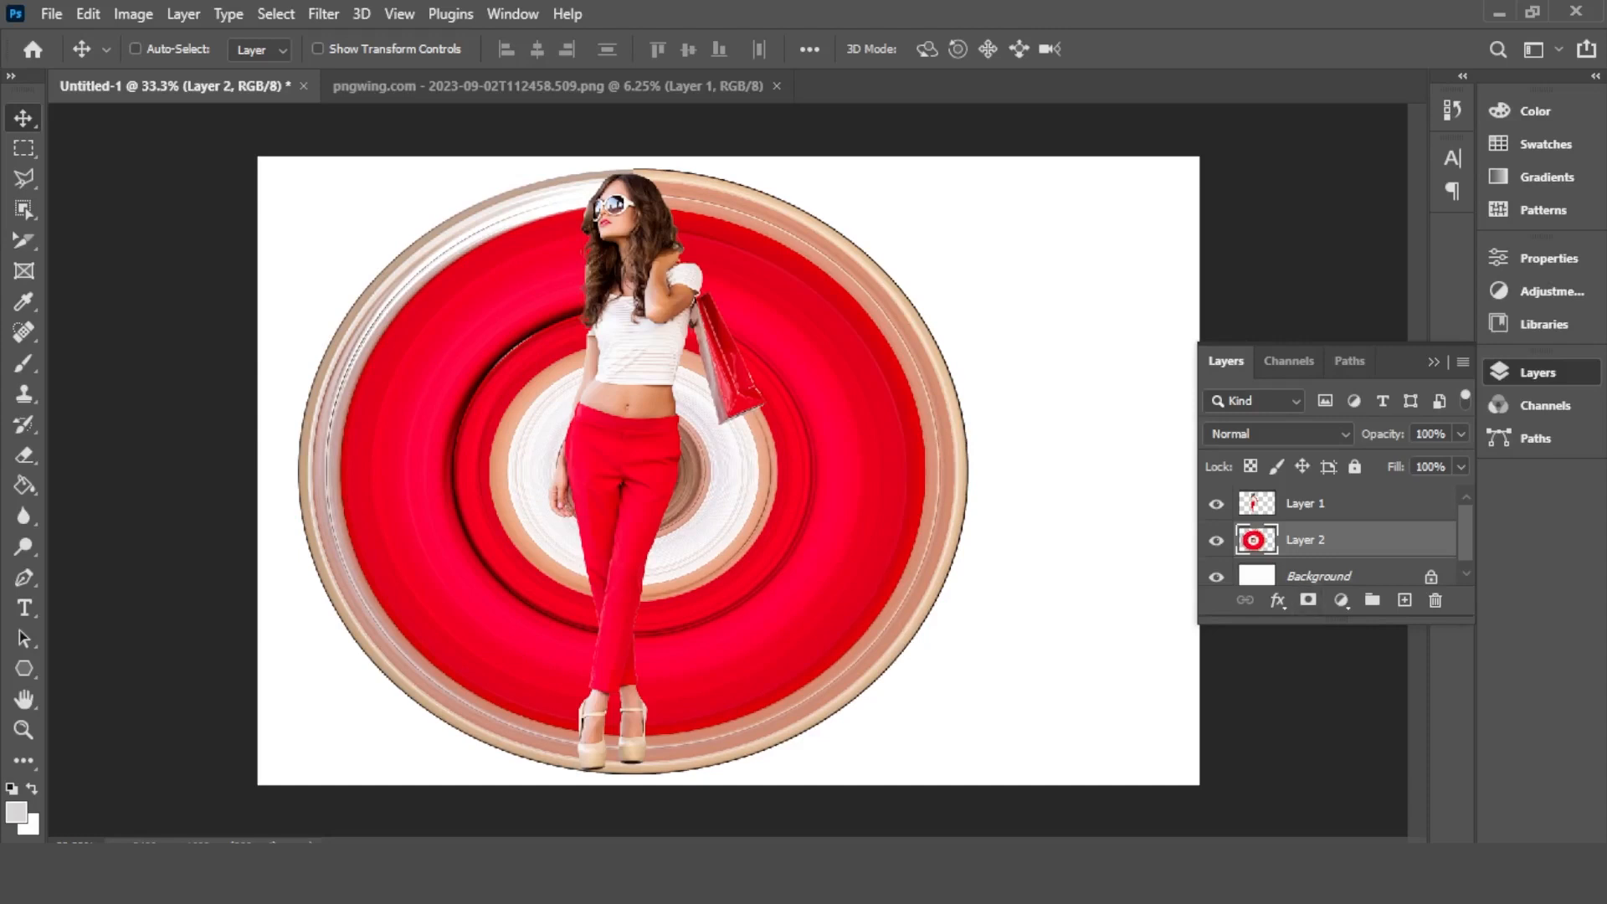
# Add a layer mask to Layer 2 and paint out the part left of the model in black with the 175 px Hard Round brush.
pyautogui.click(1308, 600)
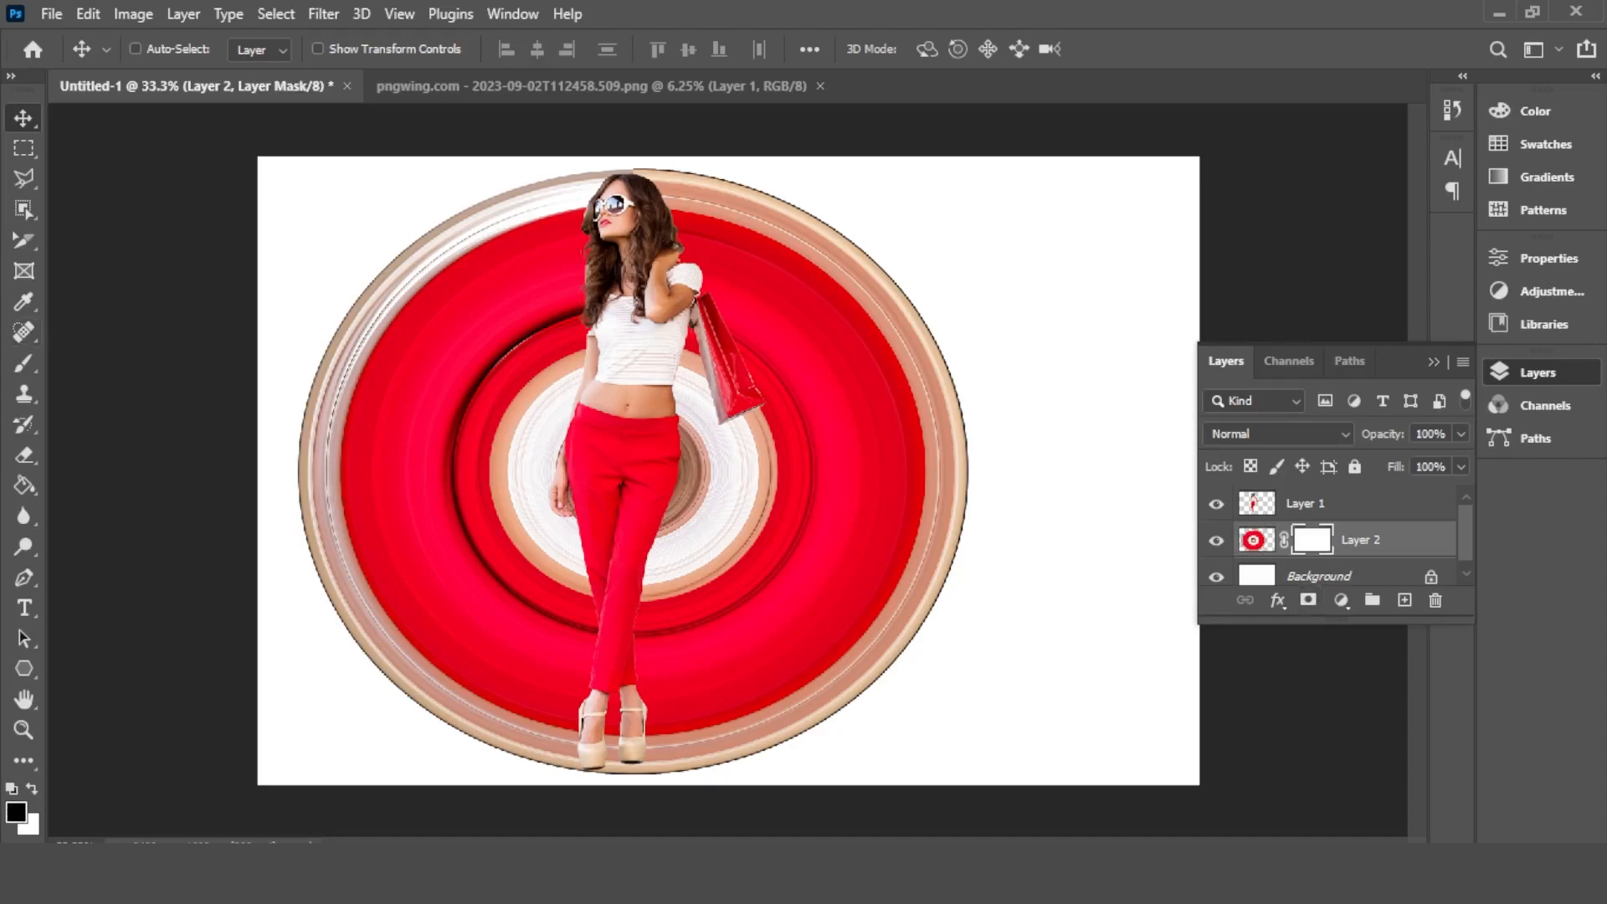
pyautogui.press('b')
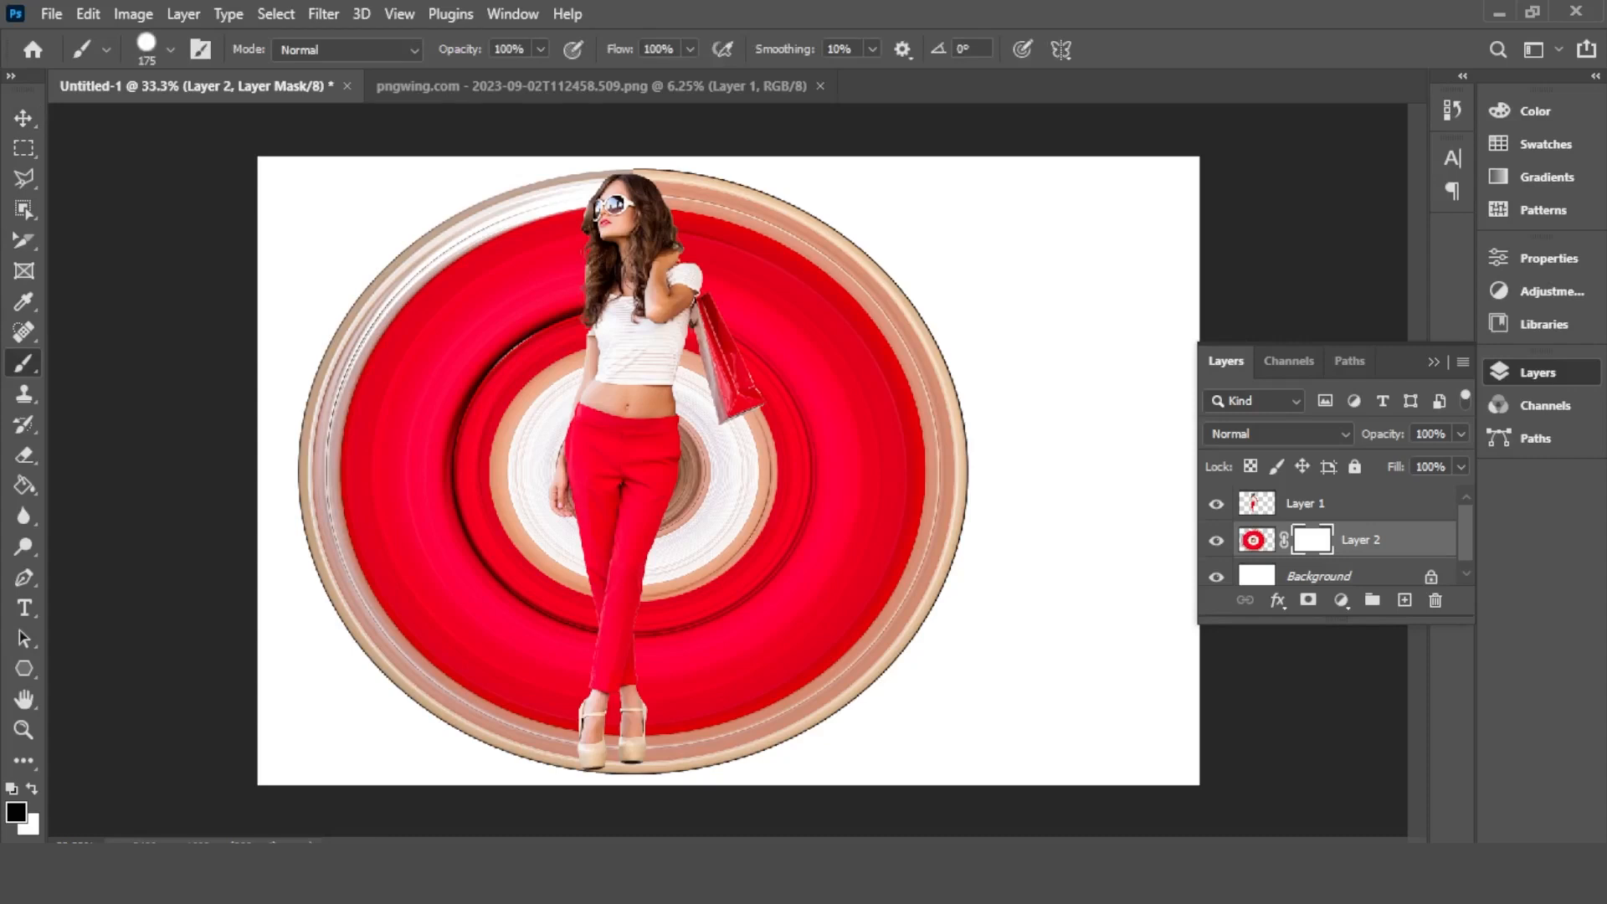
pyautogui.click(170, 49)
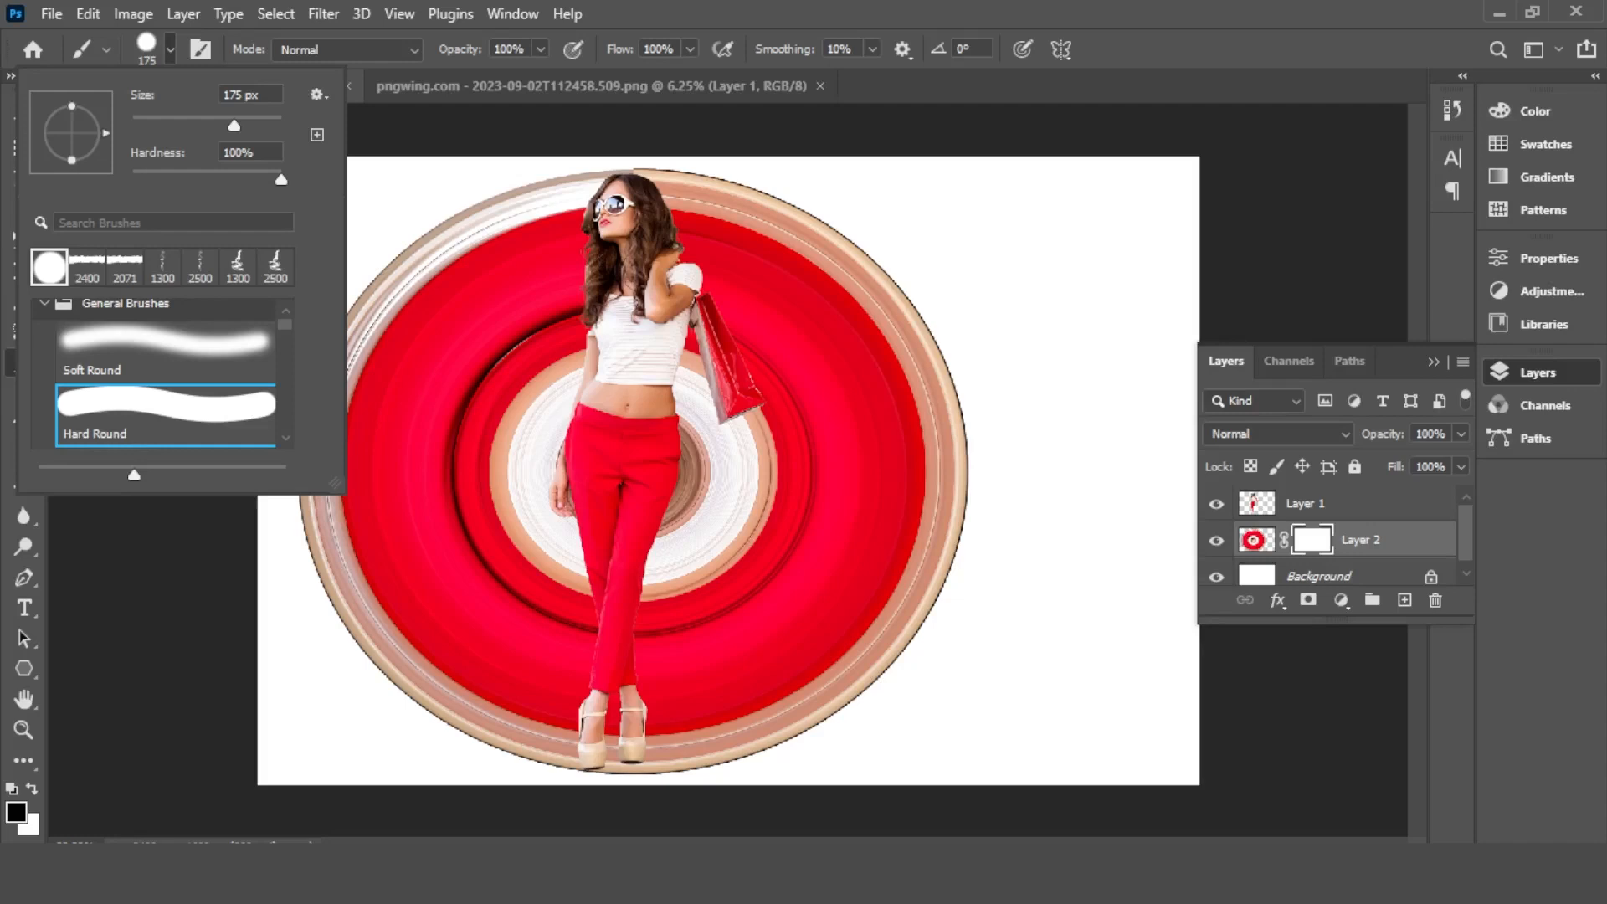
pyautogui.click(170, 49)
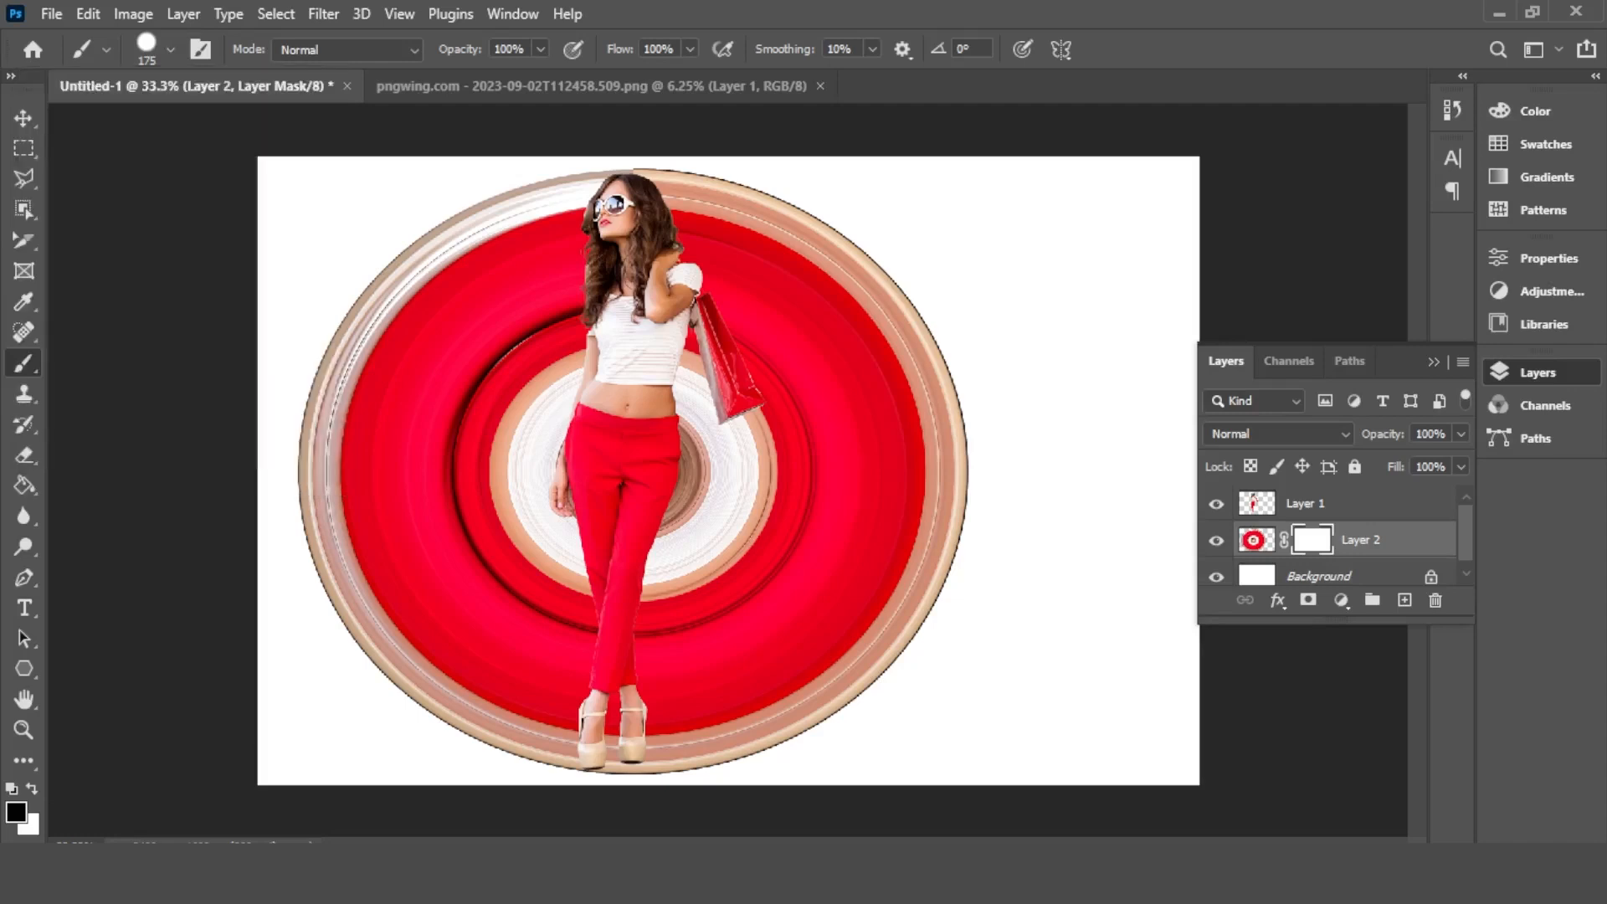
pyautogui.click(170, 49)
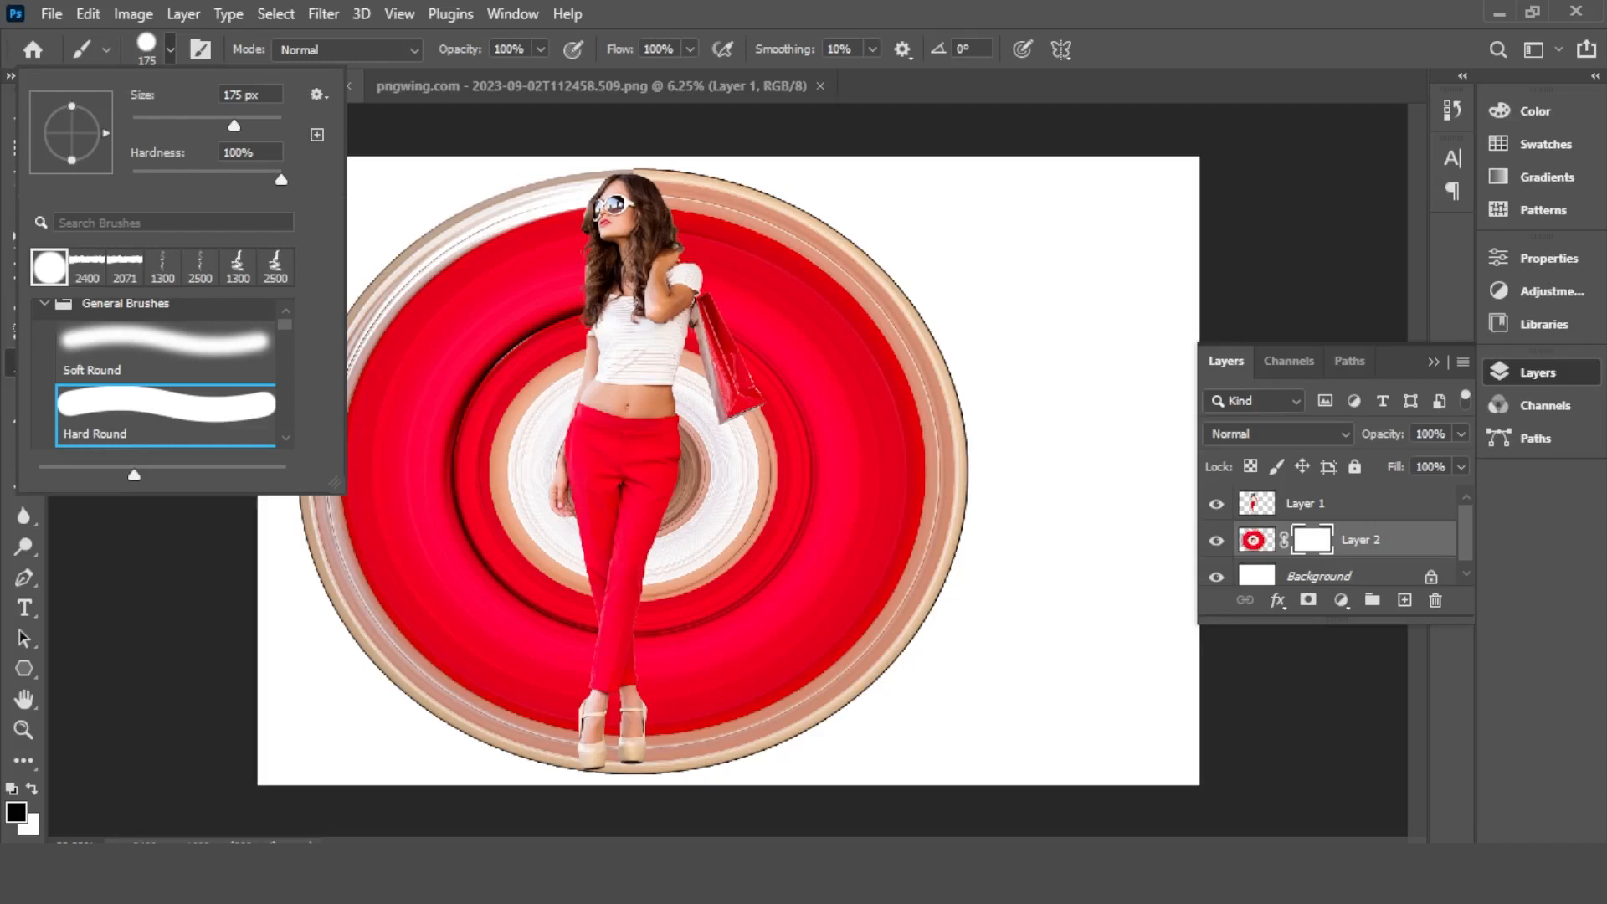
pyautogui.click(170, 49)
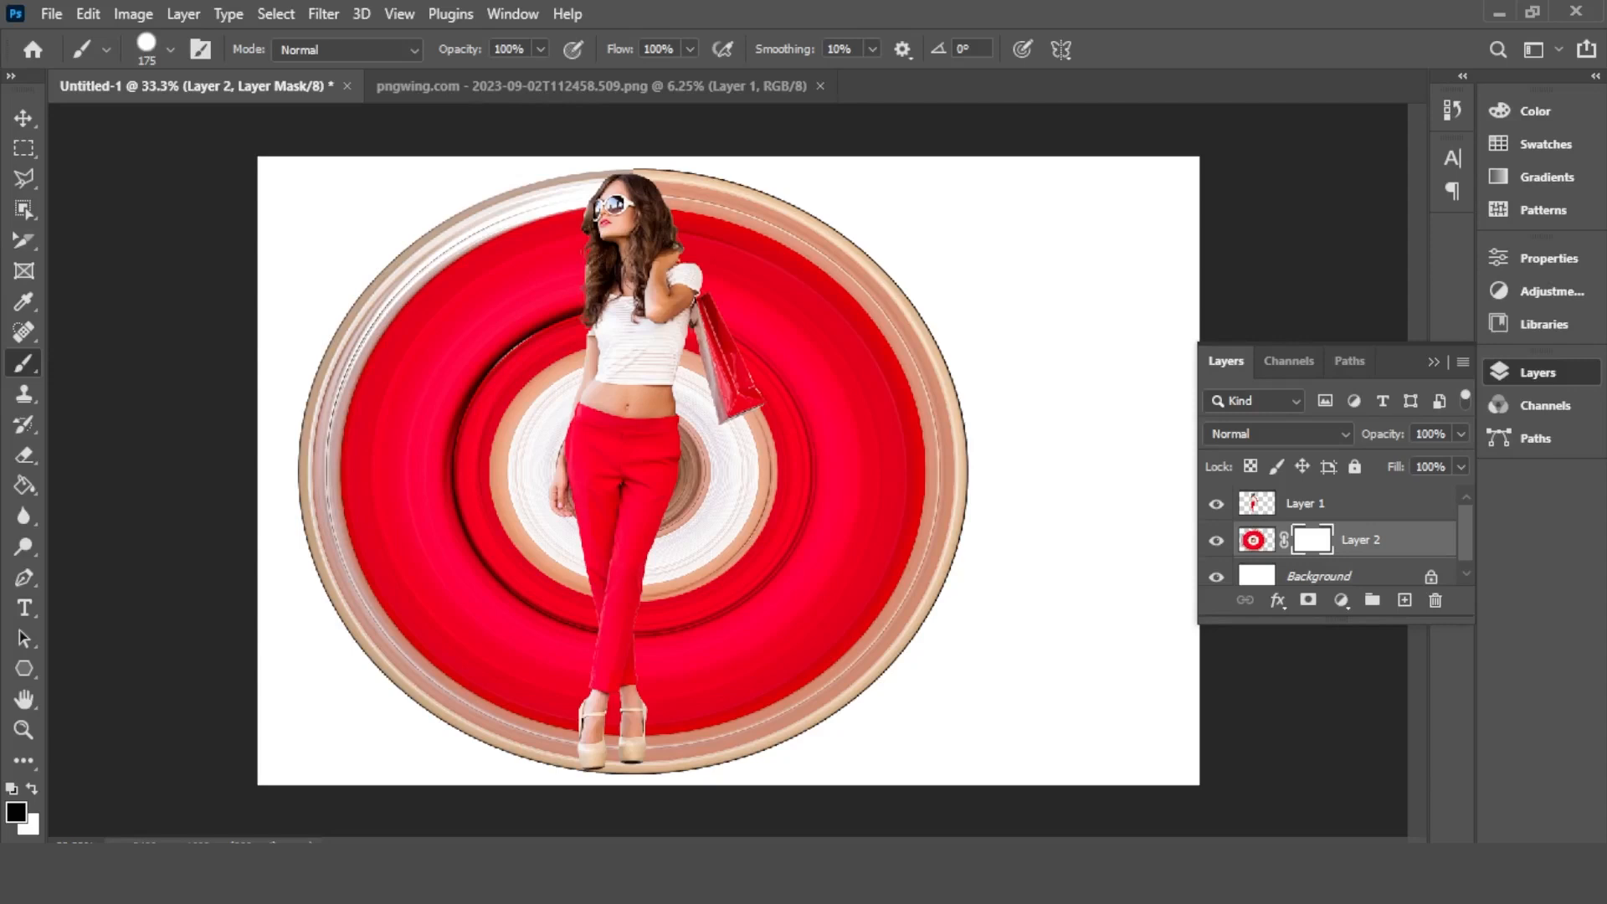
pyautogui.moveTo(350, 595)
pyautogui.mouseDown()
pyautogui.moveTo(310, 406)
pyautogui.moveTo(341, 318)
pyautogui.moveTo(407, 252)
pyautogui.moveTo(426, 327)
pyautogui.moveTo(447, 229)
pyautogui.moveTo(470, 243)
pyautogui.moveTo(501, 212)
pyautogui.moveTo(527, 252)
pyautogui.moveTo(554, 221)
pyautogui.moveTo(540, 326)
pyautogui.moveTo(390, 507)
pyautogui.moveTo(376, 583)
pyautogui.moveTo(385, 635)
pyautogui.moveTo(416, 672)
pyautogui.moveTo(434, 644)
pyautogui.moveTo(421, 547)
pyautogui.moveTo(483, 406)
pyautogui.moveTo(505, 388)
pyautogui.moveTo(522, 424)
pyautogui.moveTo(536, 362)
pyautogui.moveTo(501, 530)
pyautogui.moveTo(526, 565)
pyautogui.moveTo(531, 623)
pyautogui.moveTo(487, 698)
pyautogui.moveTo(518, 724)
pyautogui.moveTo(509, 741)
pyautogui.moveTo(558, 662)
pyautogui.moveTo(553, 742)
pyautogui.moveTo(590, 768)
pyautogui.mouseUp()
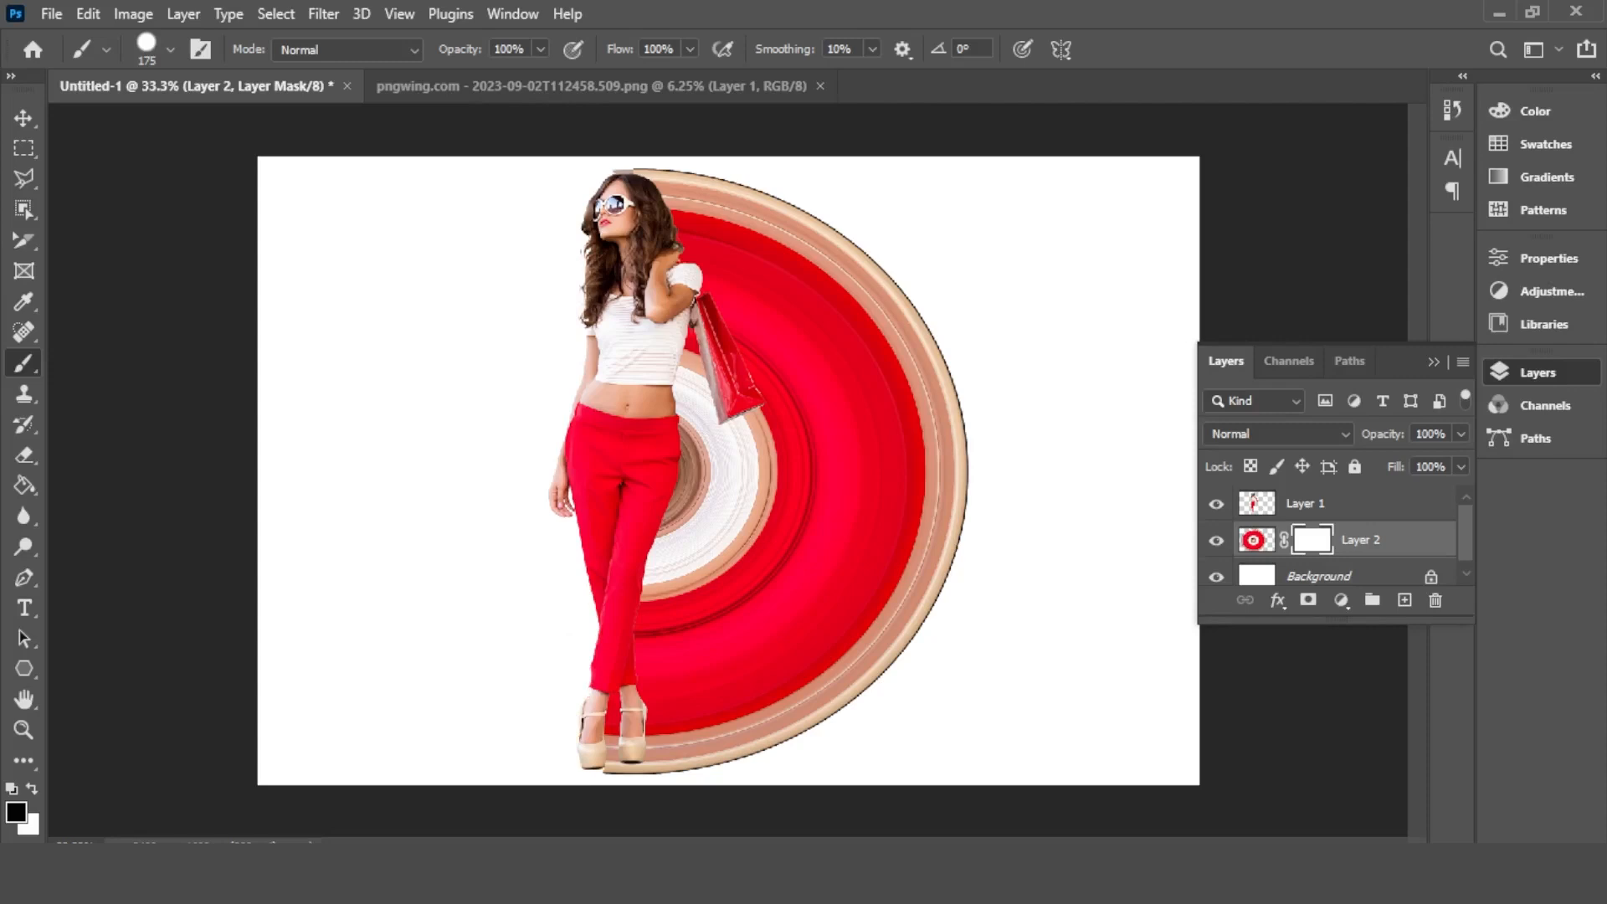
pyautogui.moveTo(589, 163); pyautogui.dragTo(602, 163)
# Unlock the Background layer and add a Color Overlay style to it, keeping the artwork in view beside the dialog.
pyautogui.click(1331, 576)
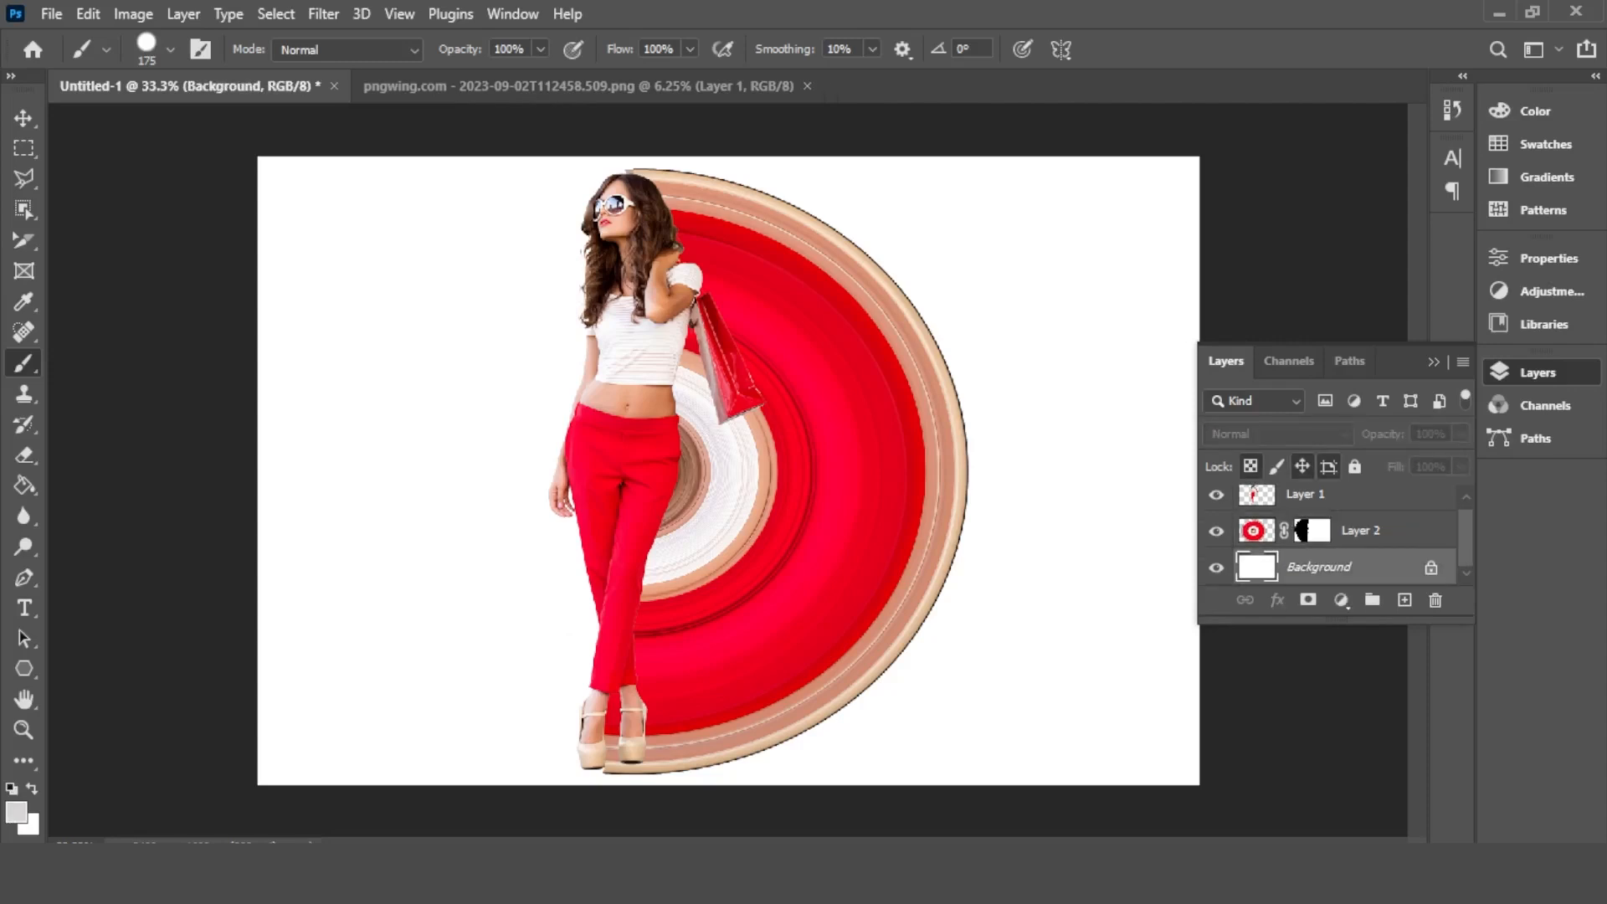
pyautogui.click(1431, 567)
pyautogui.click(1278, 601)
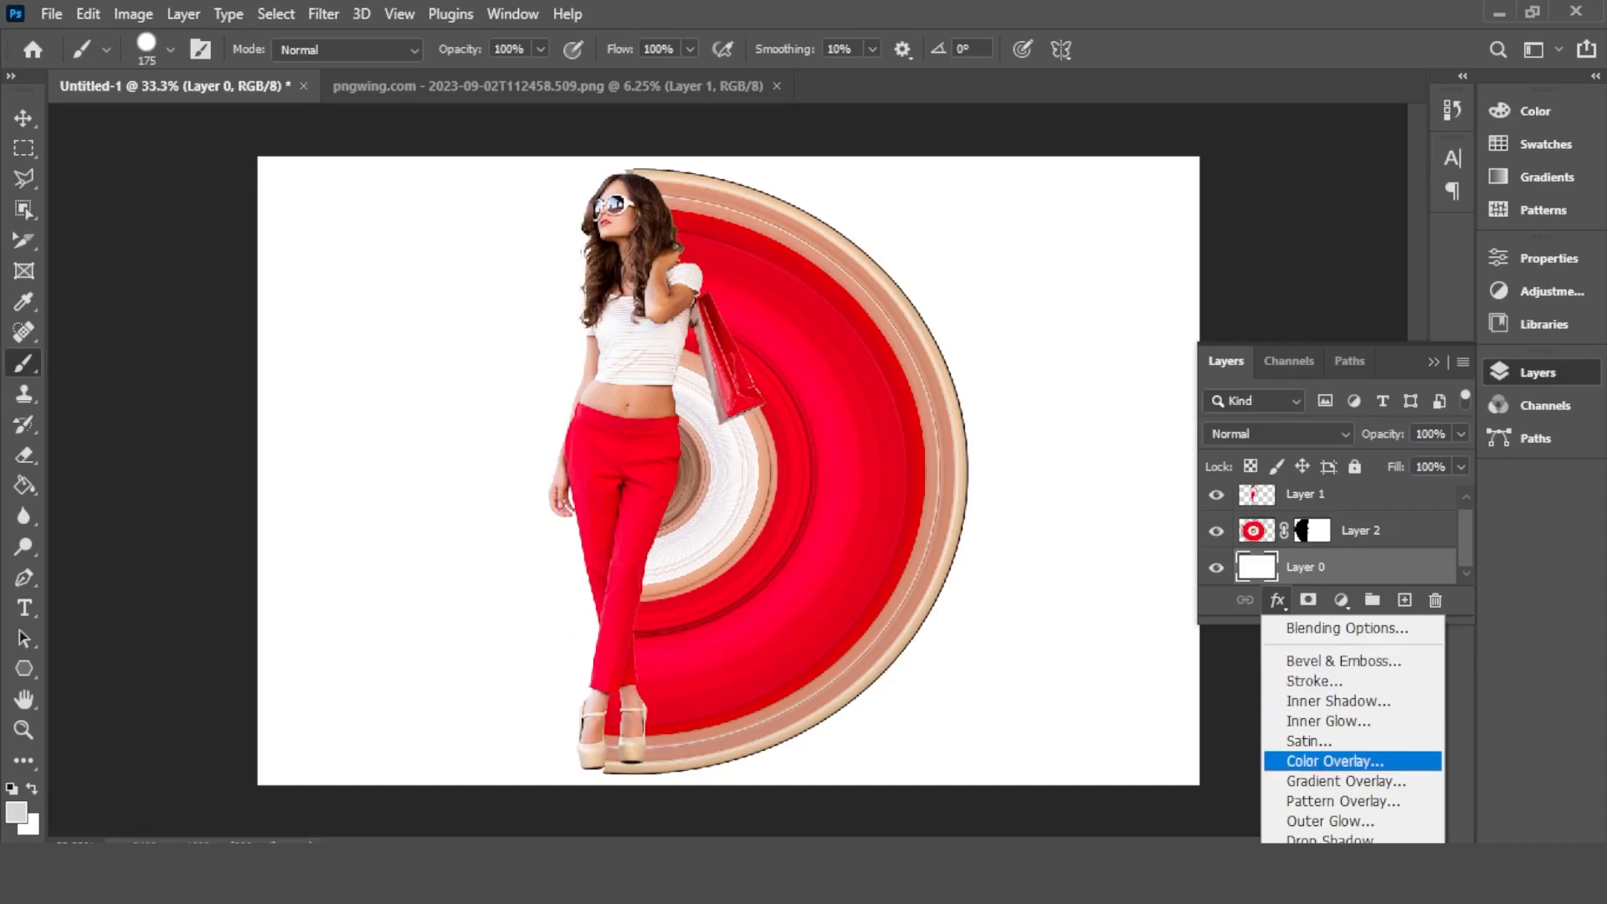
pyautogui.click(1336, 761)
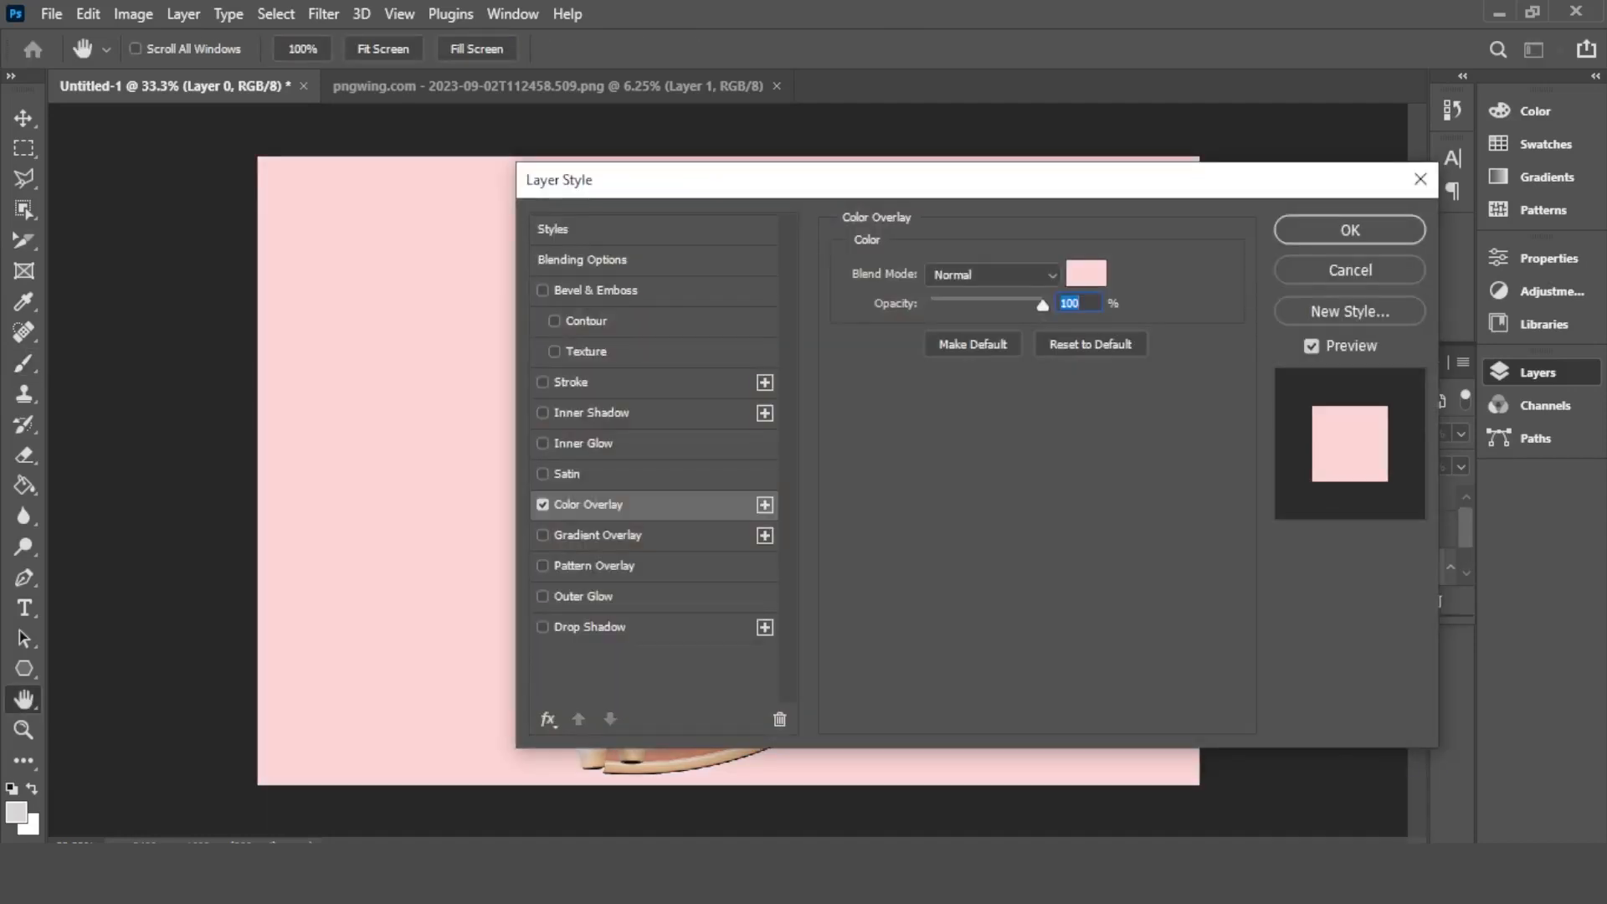
pyautogui.moveTo(857, 186); pyautogui.dragTo(1167, 170)
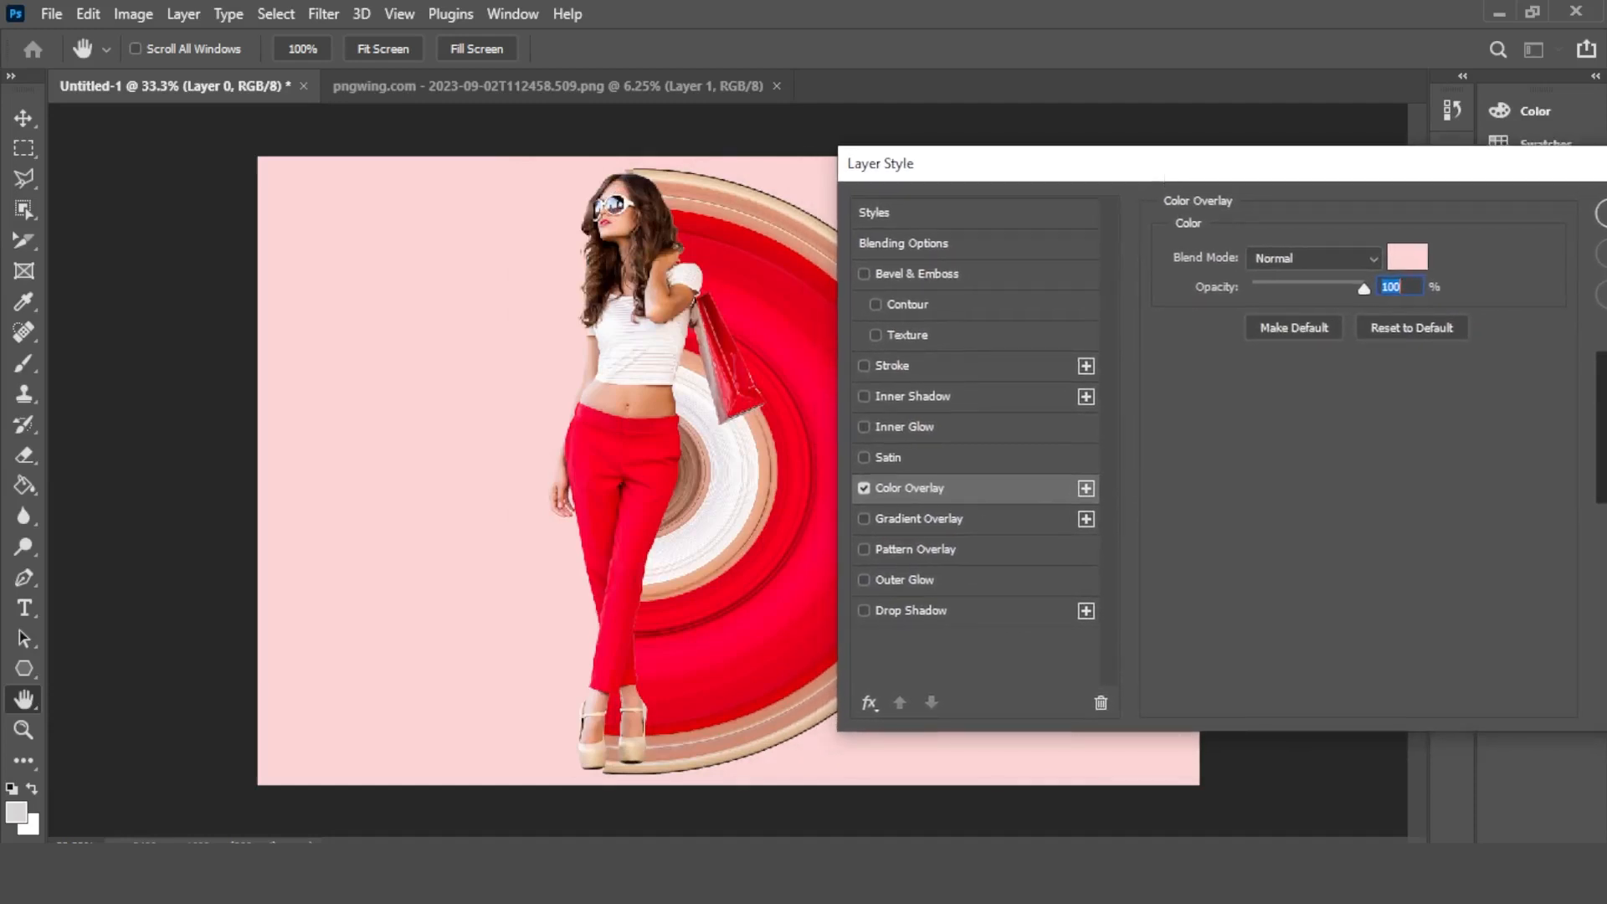
# Set the overlay color to the beige f3d5bb sampled from the model's foot.
pyautogui.click(1407, 256)
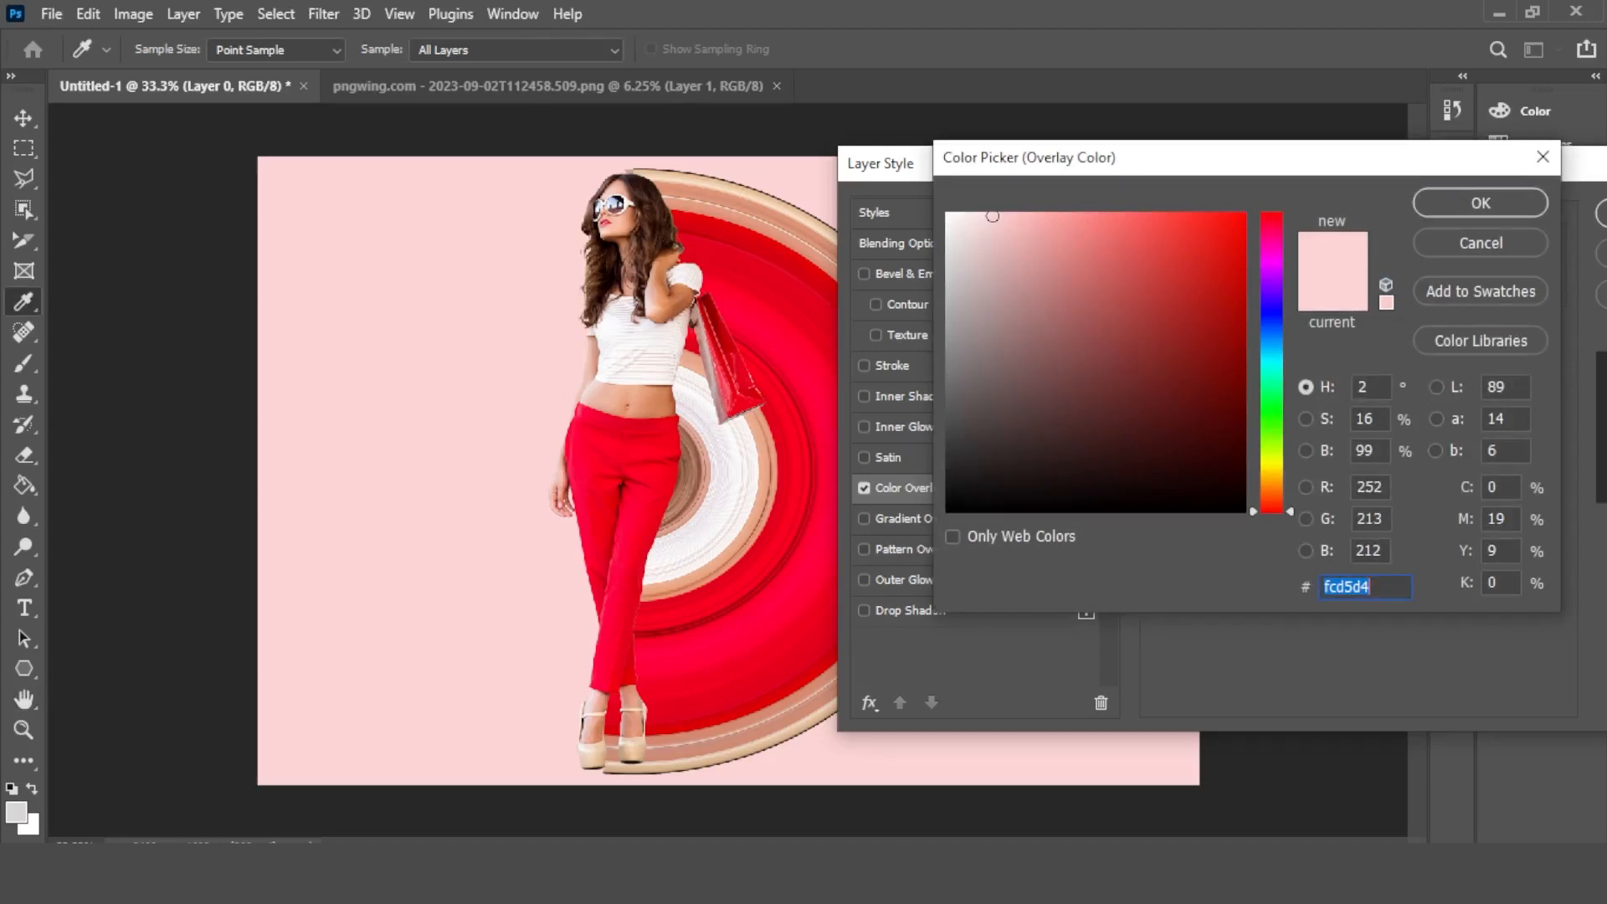
pyautogui.click(633, 747)
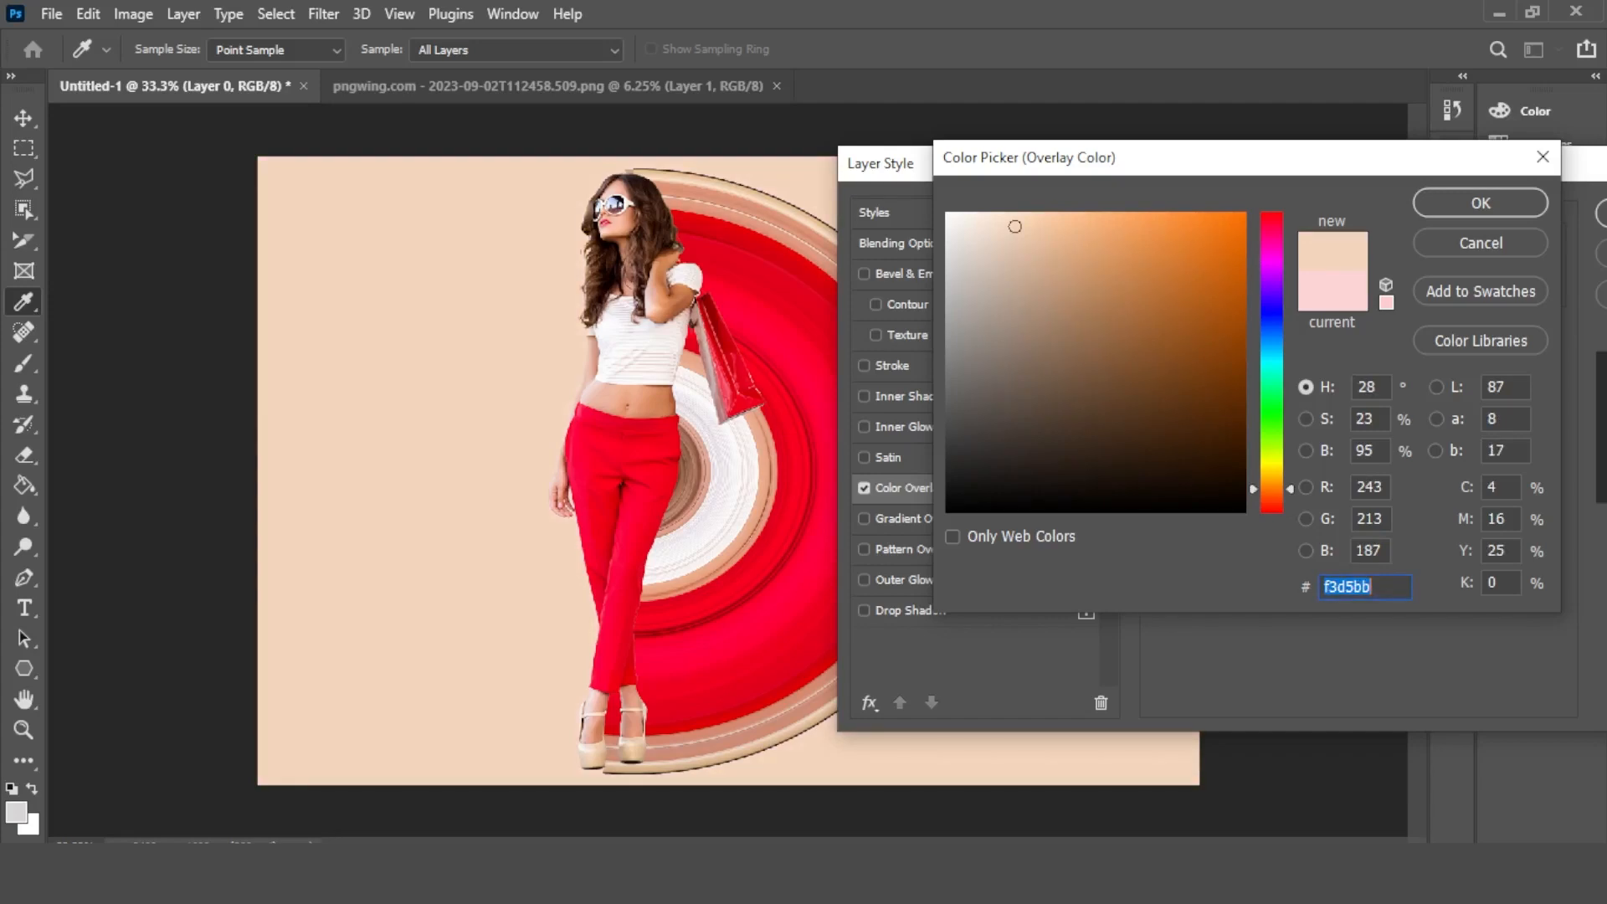
pyautogui.press('Return')
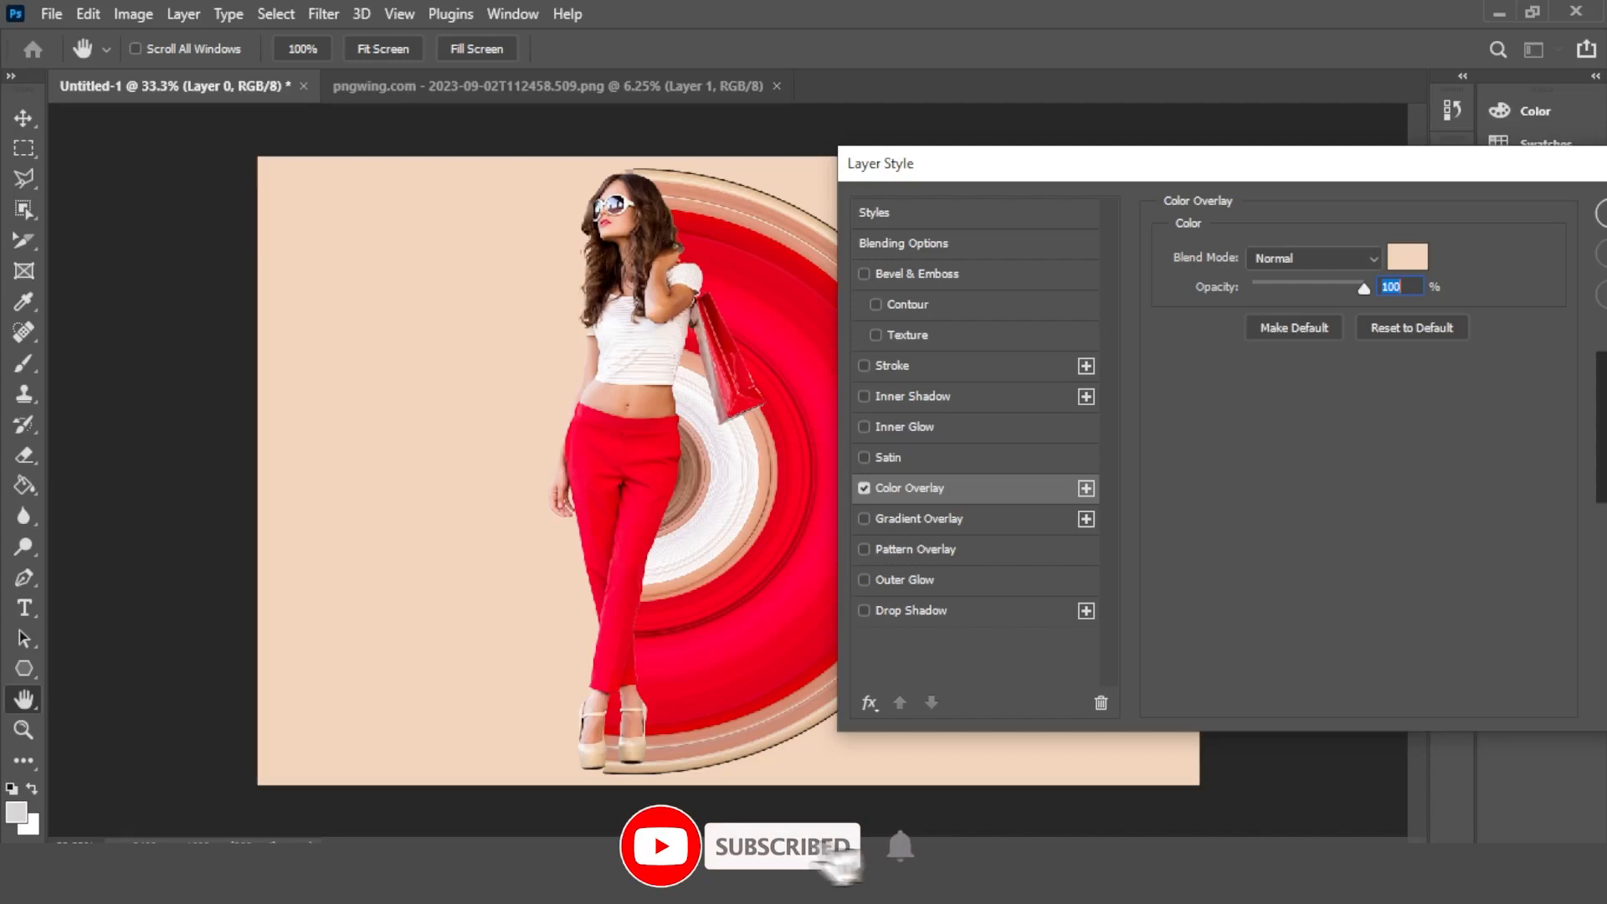
# Change the background's overlay color to a light pink with a hue of 342° and apply the layer style.
pyautogui.click(1408, 257)
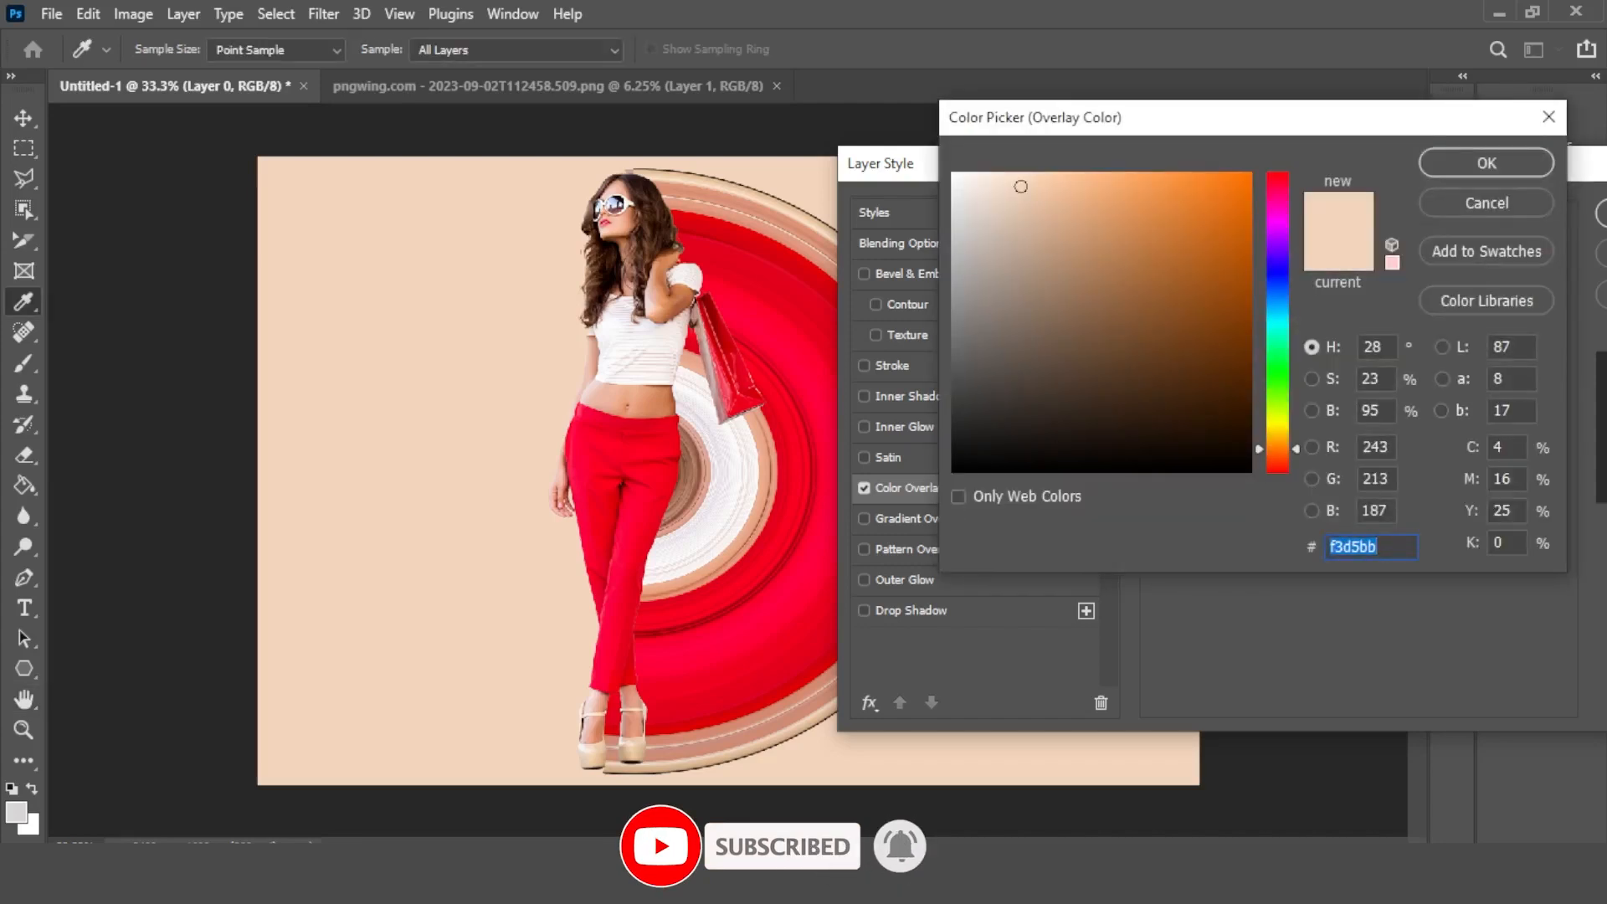
pyautogui.write('f2bbf3')
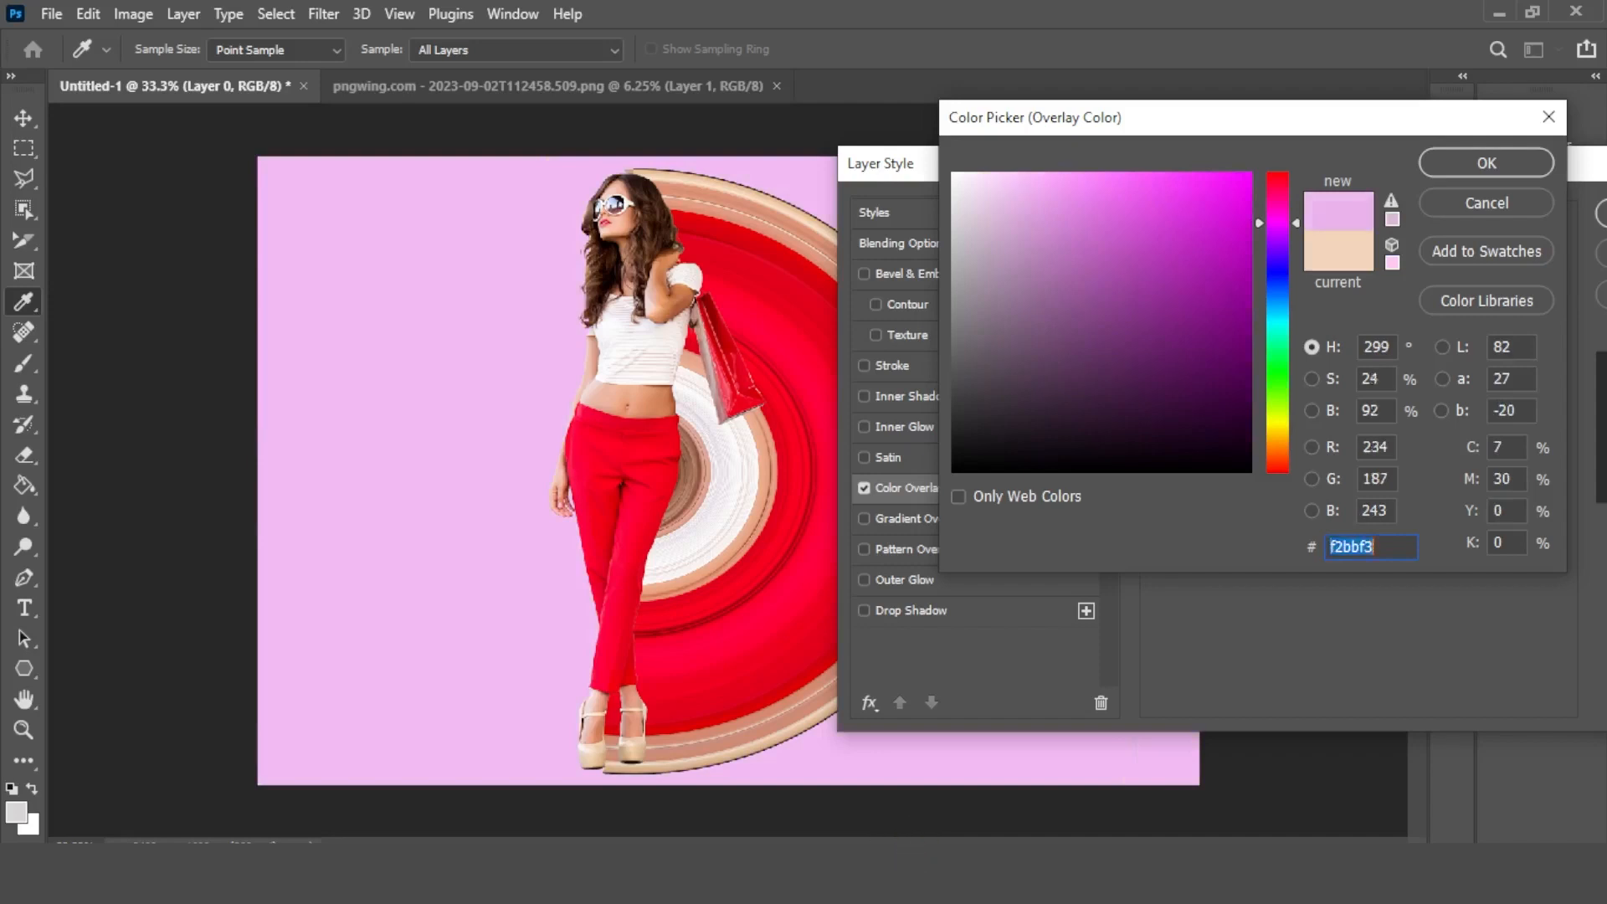
pyautogui.click(1017, 185)
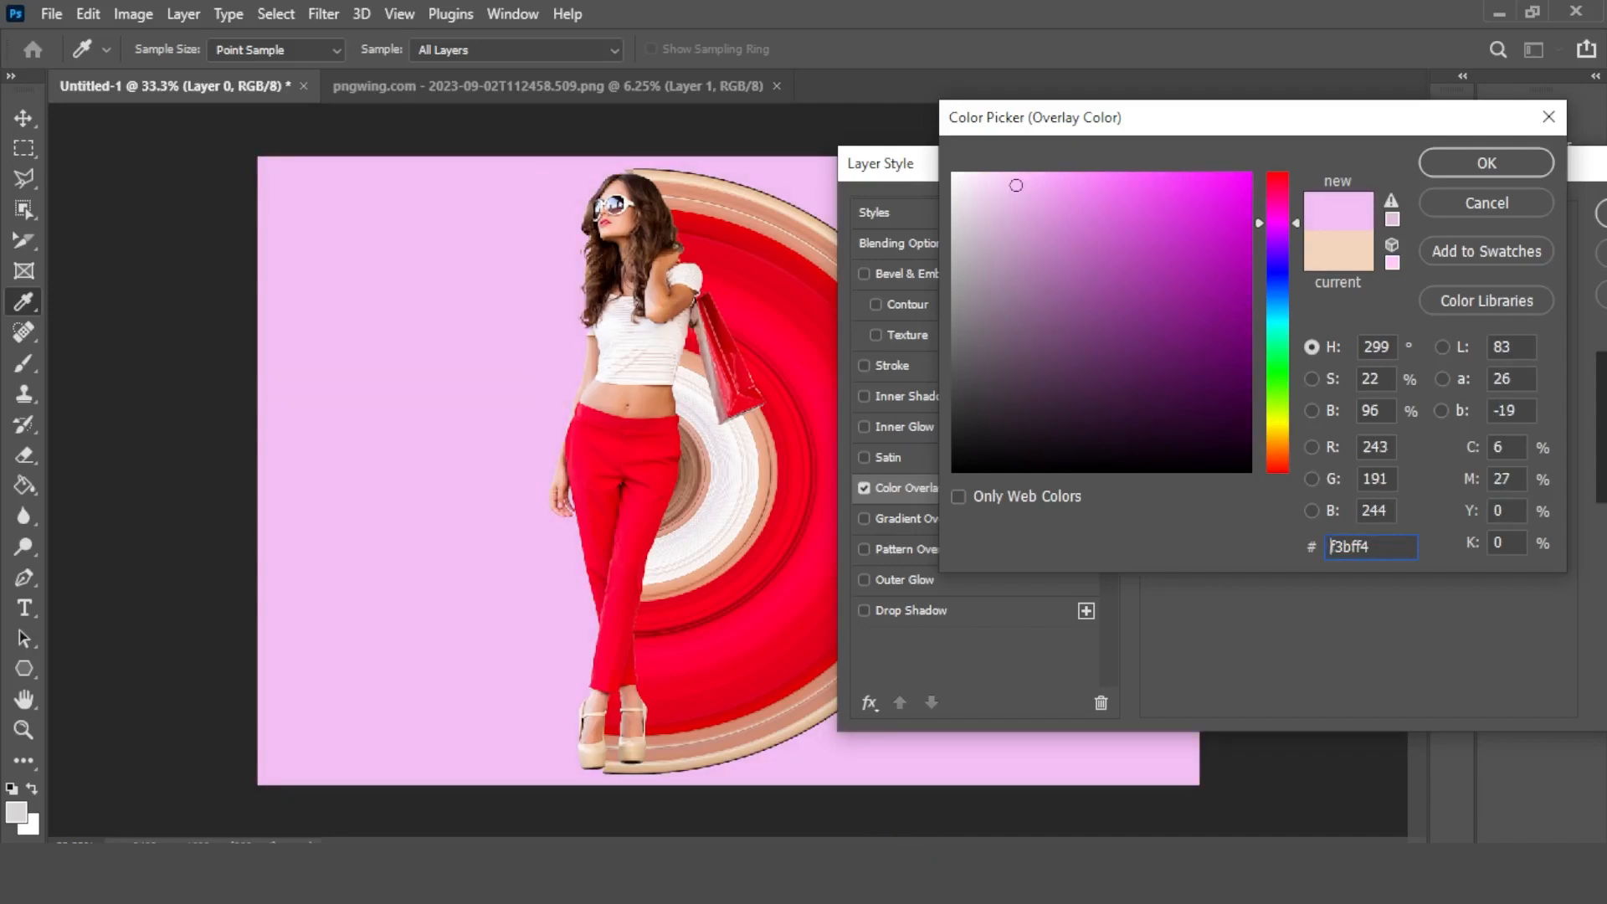
pyautogui.moveTo(1278, 223); pyautogui.dragTo(1278, 187)
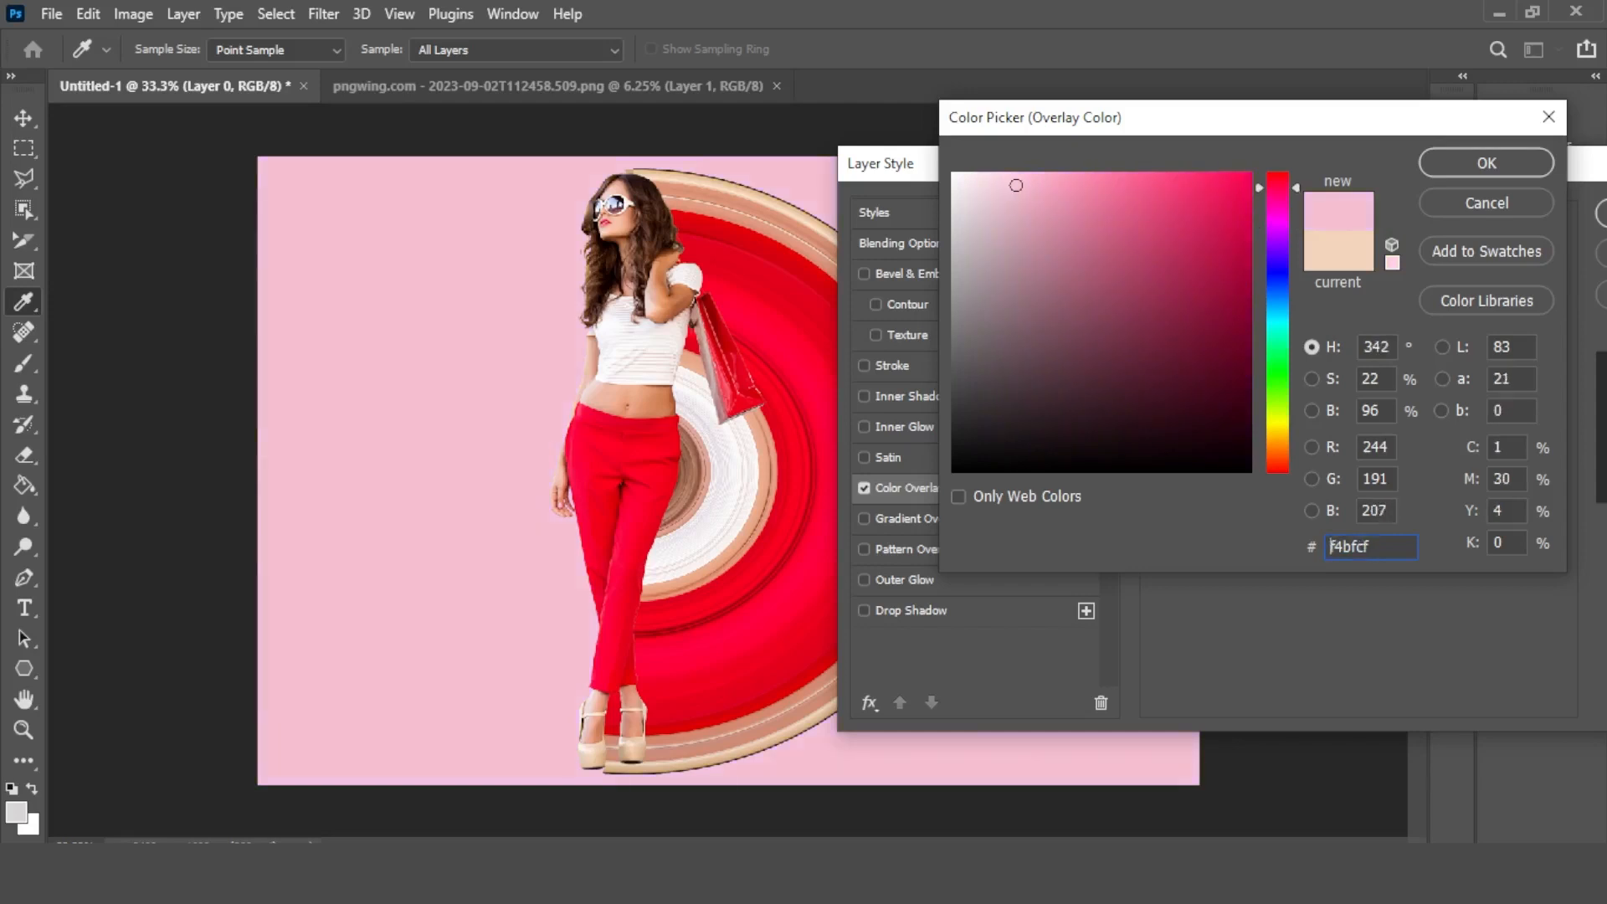
pyautogui.moveTo(1016, 185); pyautogui.dragTo(1013, 176)
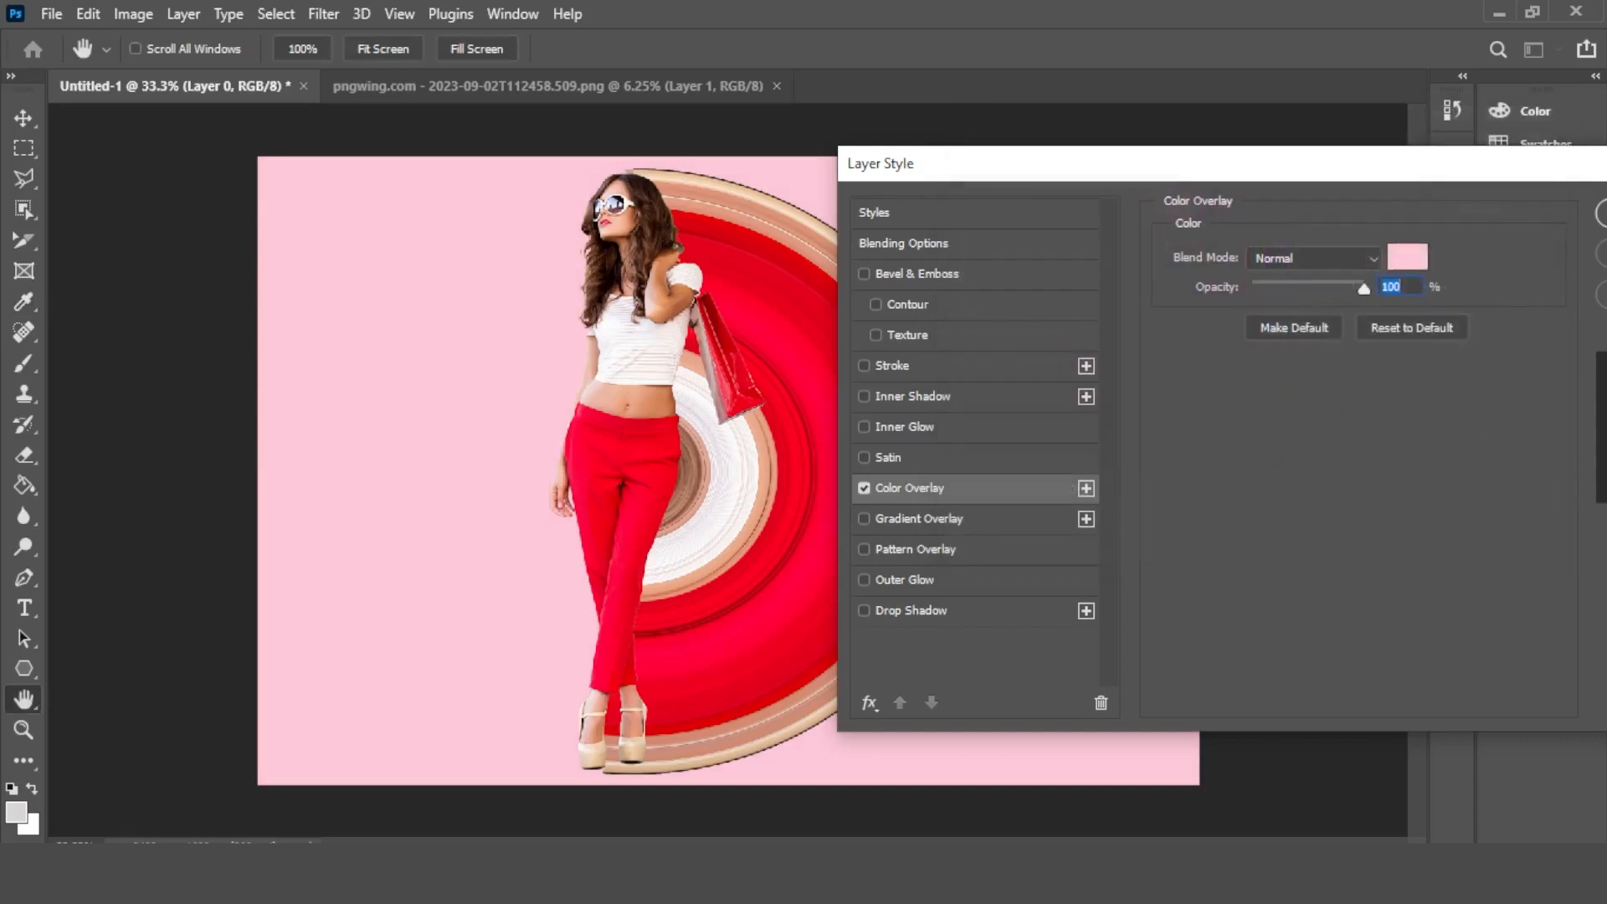
pyautogui.press('Return')
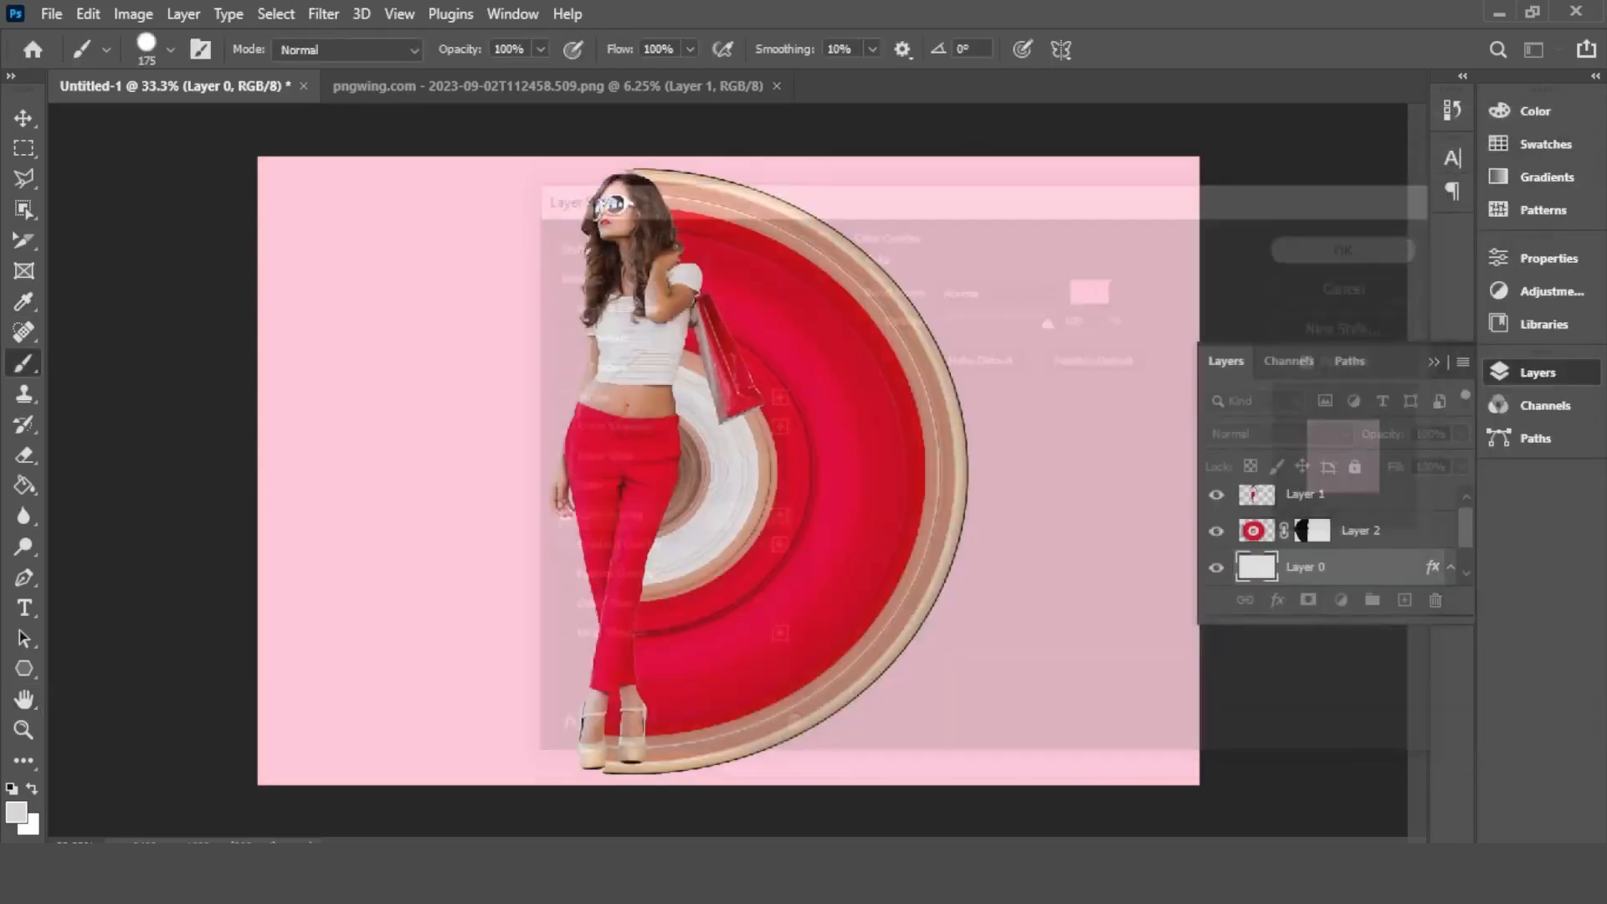